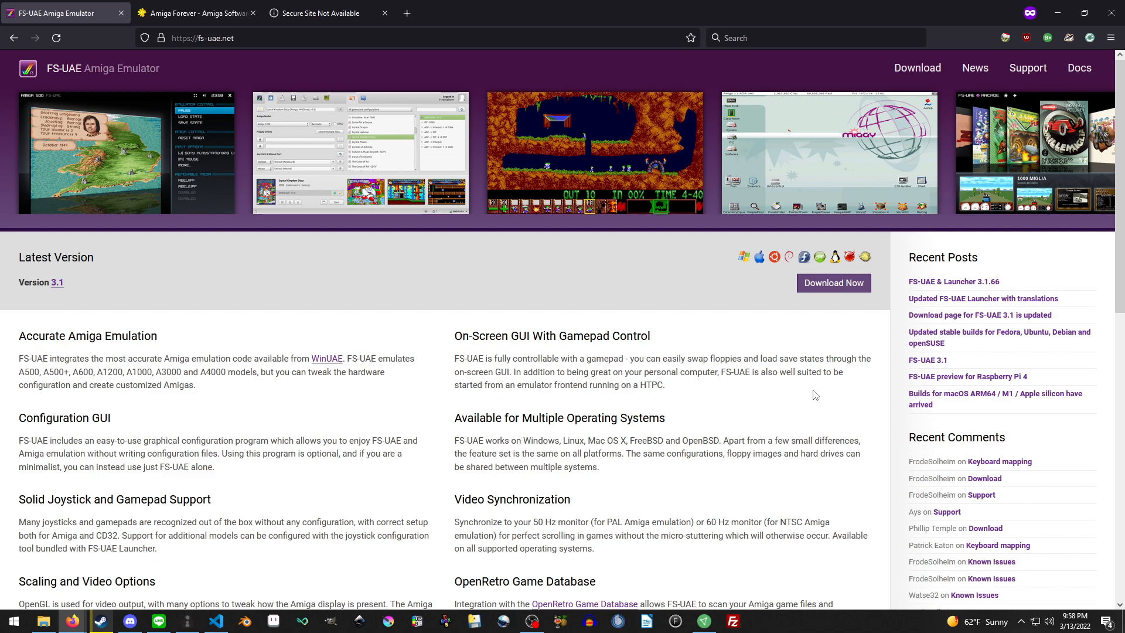
- Continue to the HTTP version of the BetterWB site, and bring up the Amiga Forever home page
left_click(309, 14)
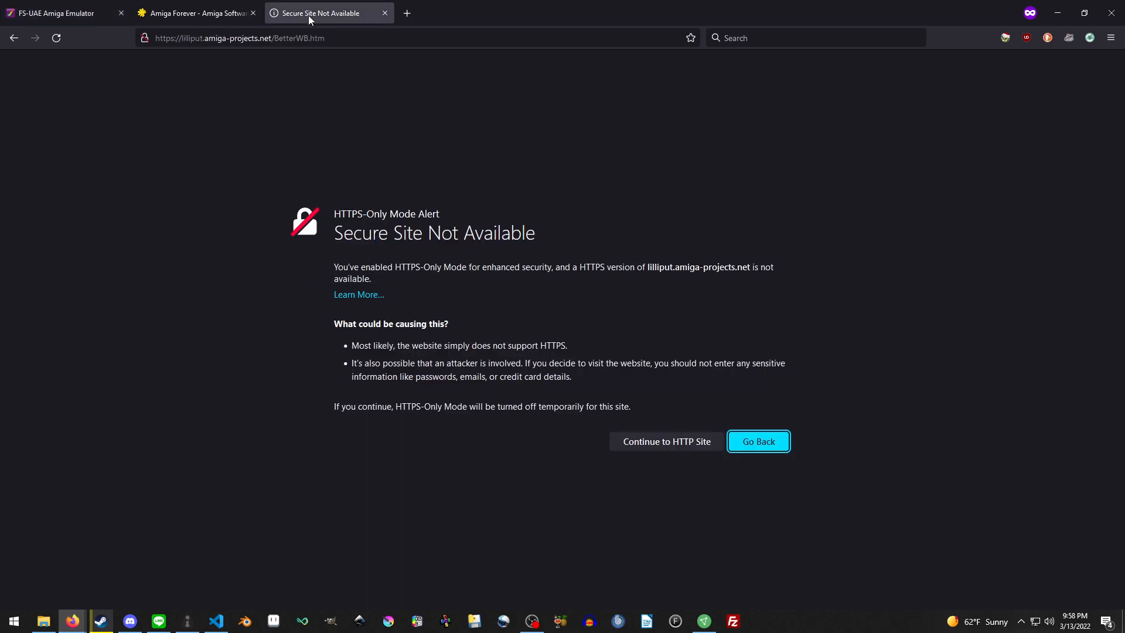
left_click(657, 447)
left_click(227, 6)
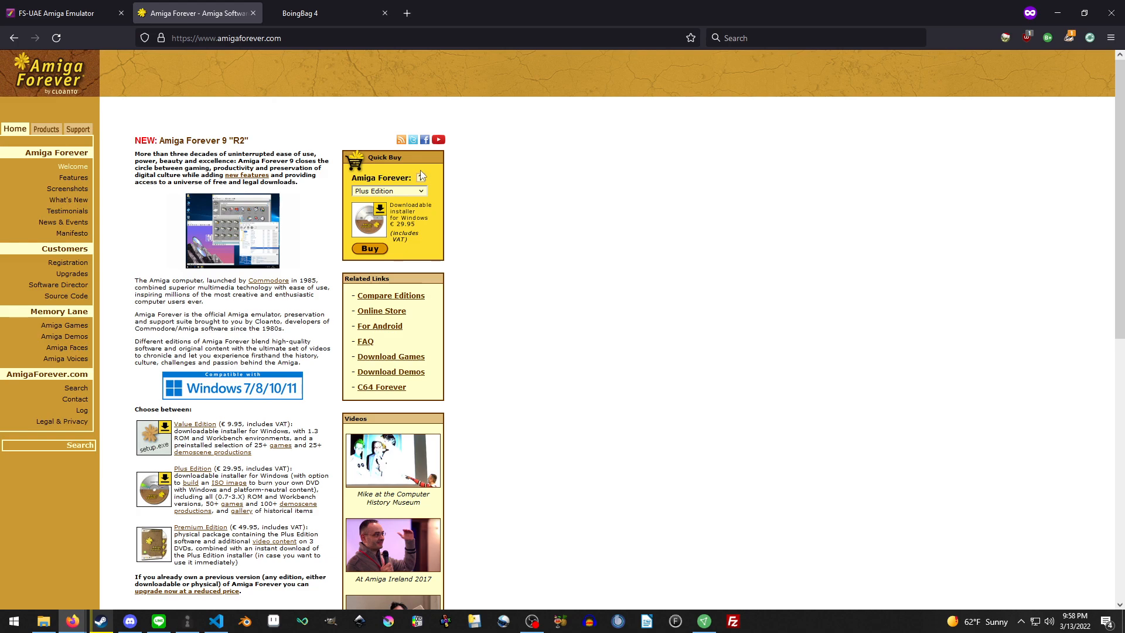
- Open the Windows download page on the FS-UAE site and briefly view the FS-UAE Launcher window
key("ctrl+shift+Tab")
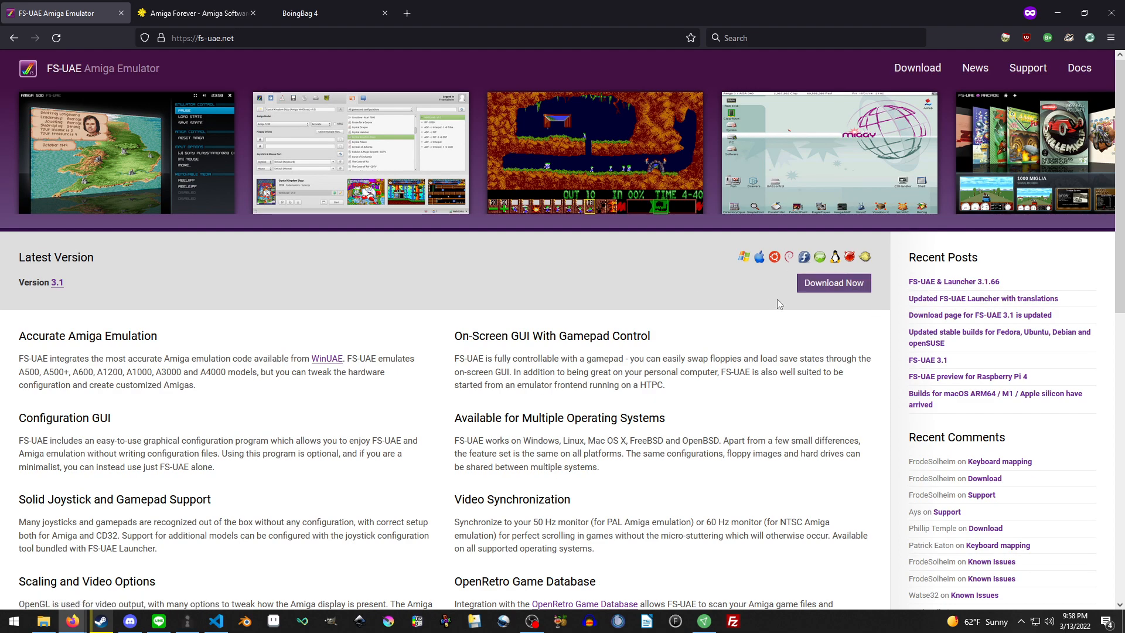
left_click(831, 286)
left_click_drag(19, 150, 124, 146)
left_click(115, 144)
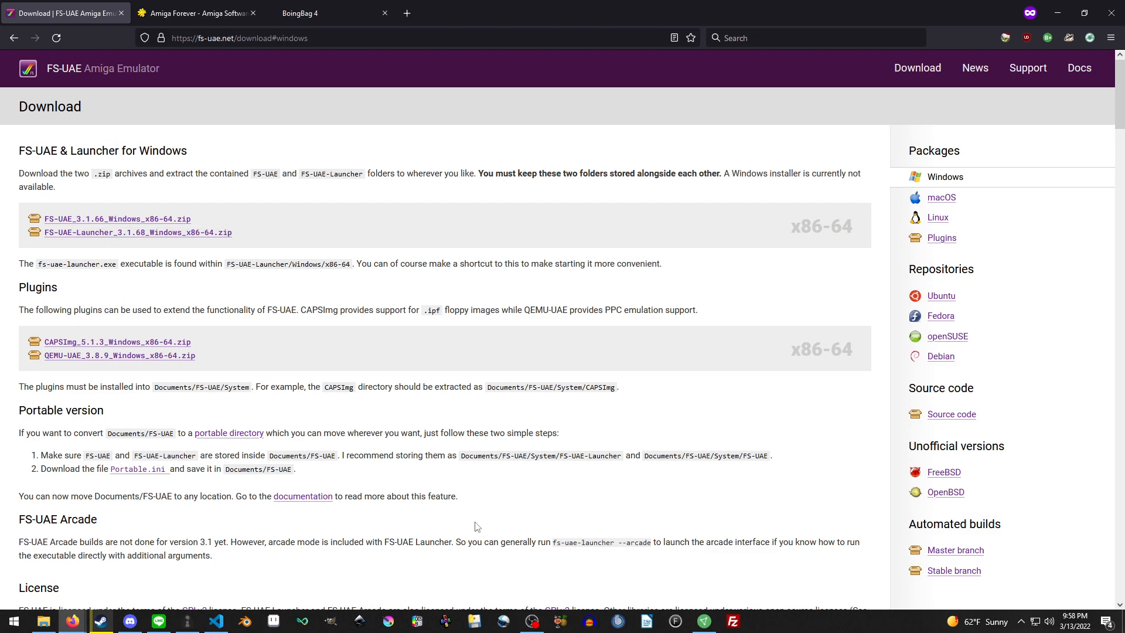
left_click(486, 622)
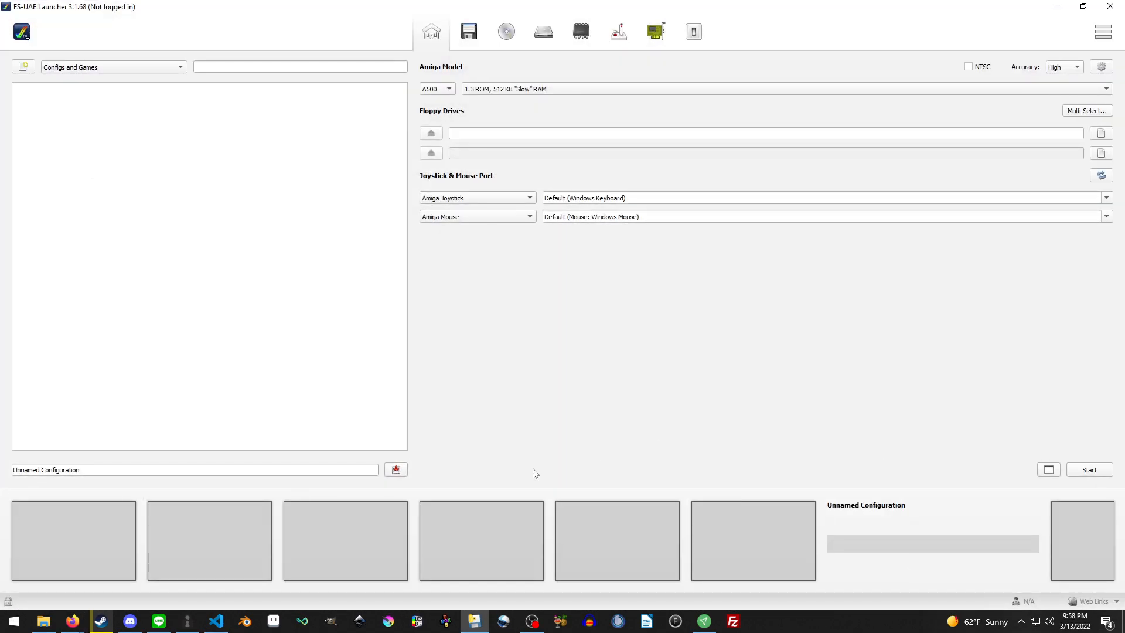
left_click(477, 621)
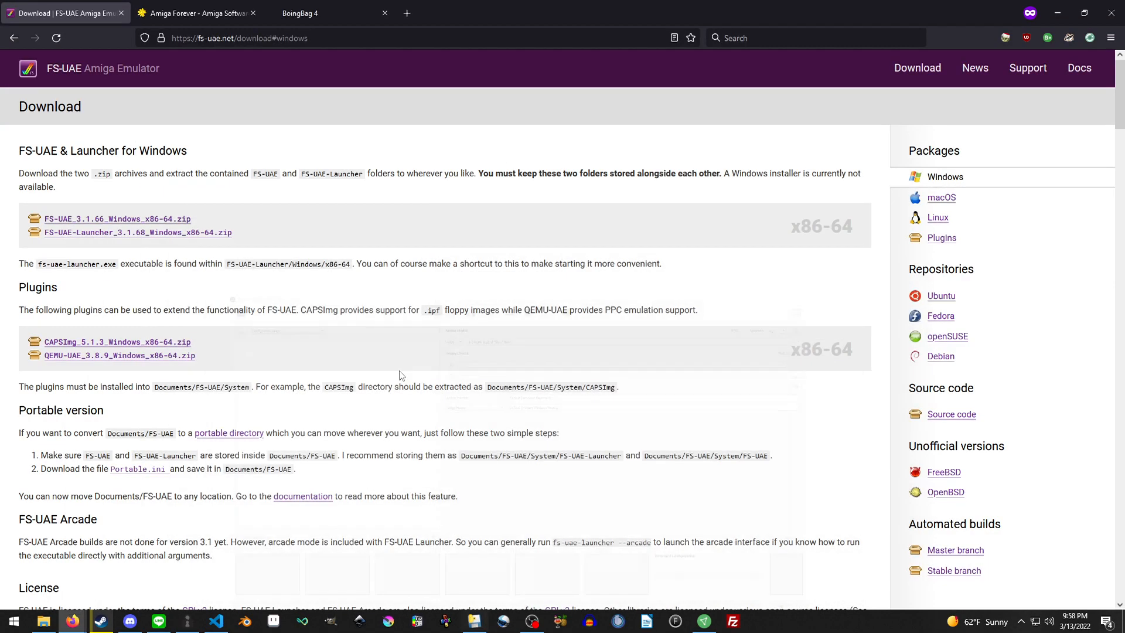
- Review the Amiga Forever page and read the BetterWB 4.3 page's requirements, full install instructions and feature list
left_click(199, 7)
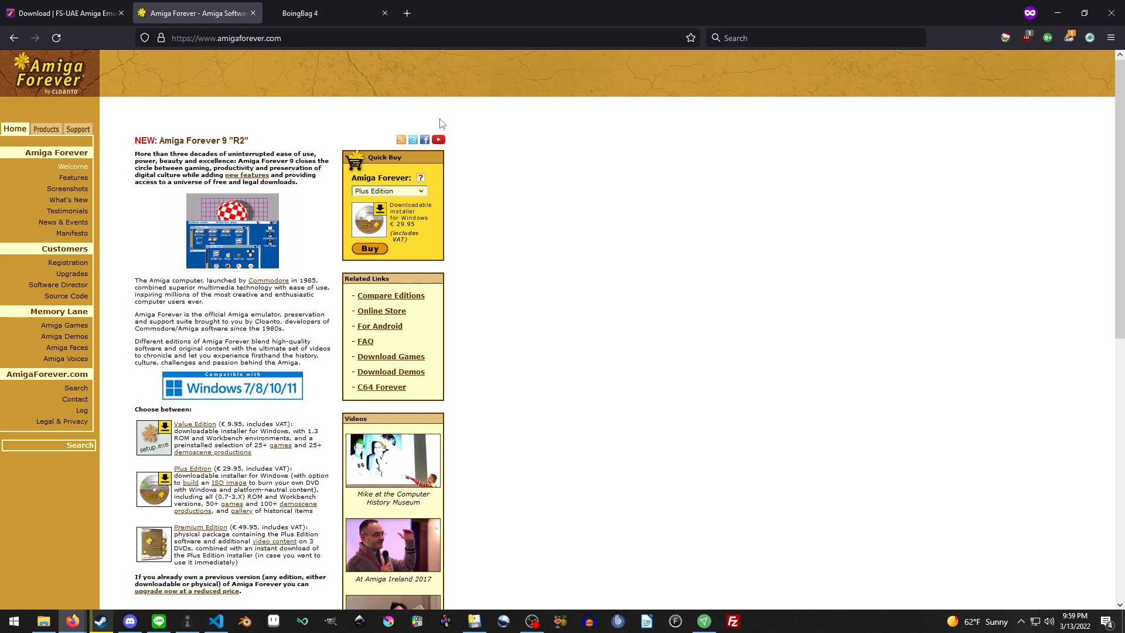
key("ctrl+Tab")
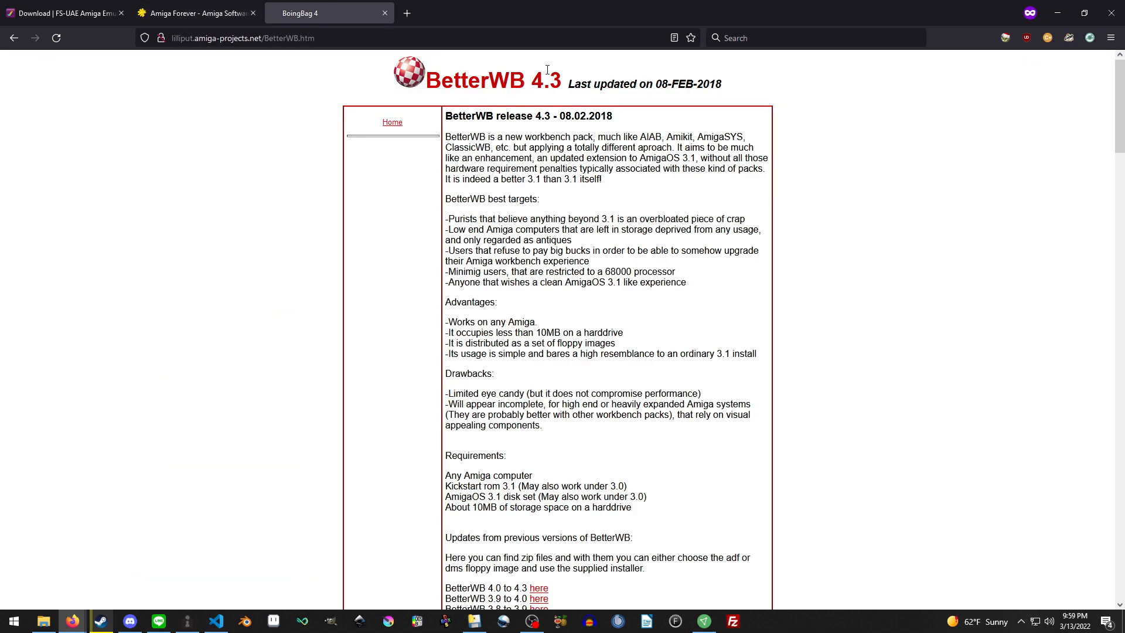
left_click_drag(561, 76, 441, 79)
left_click(300, 301)
scroll(300, 302, "down", 4)
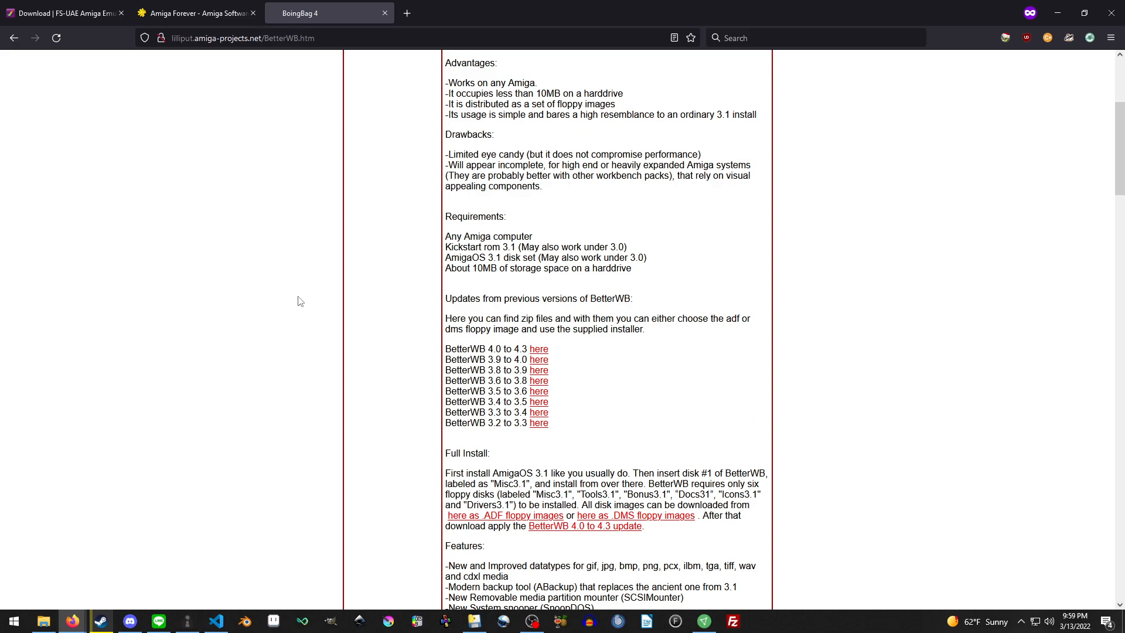
scroll(433, 301, "down", 2)
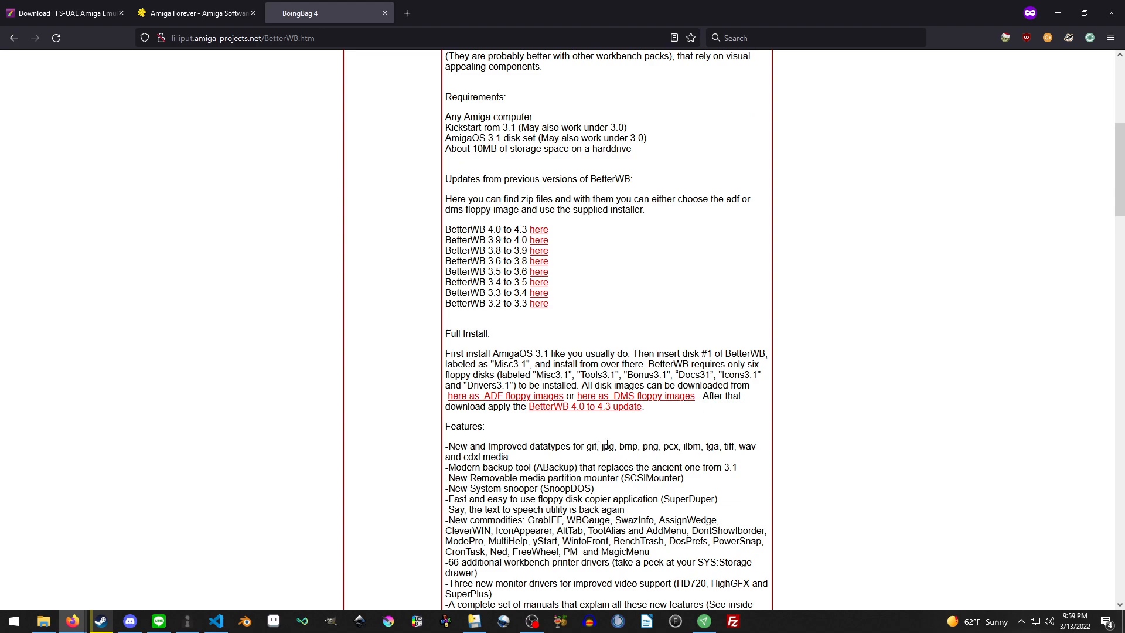
left_click_drag(626, 445, 644, 450)
left_click(644, 450)
scroll(740, 443, "down", 20)
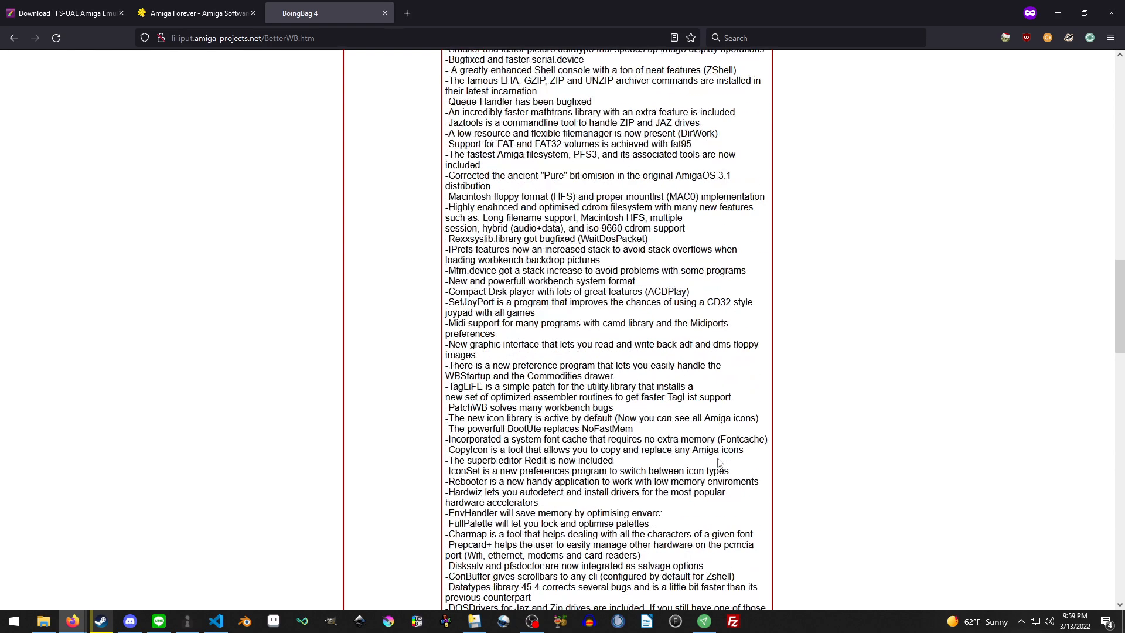
scroll(560, 433, "up", 20)
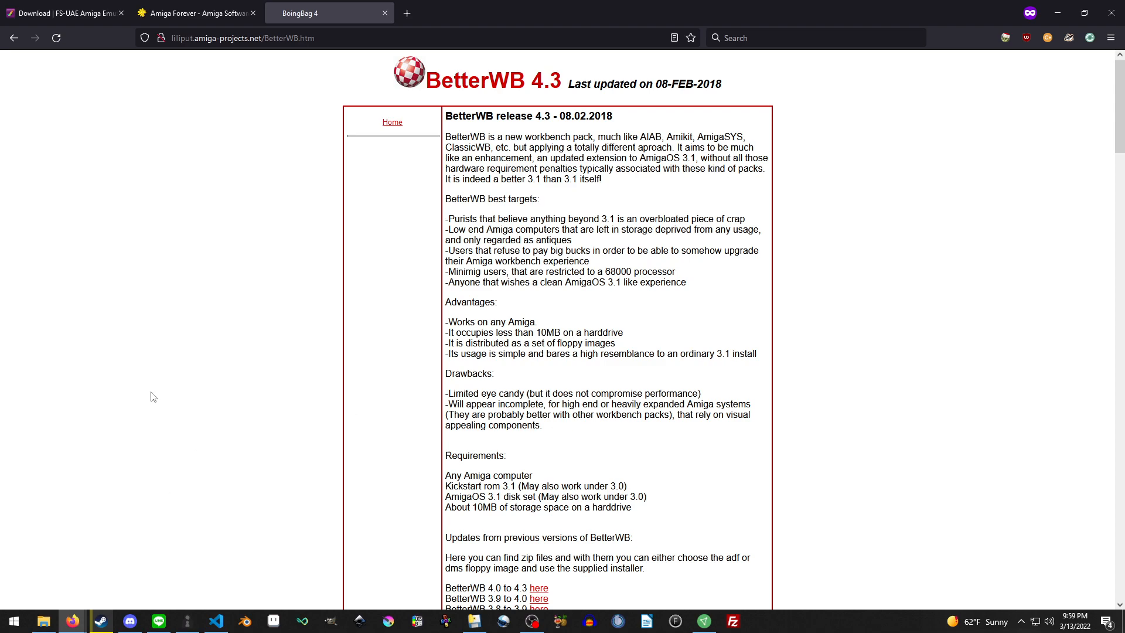
- Return to the FS-UAE download page, and open the YTHD1 folder inside D:\Amiga in File Explorer
left_click(64, 13)
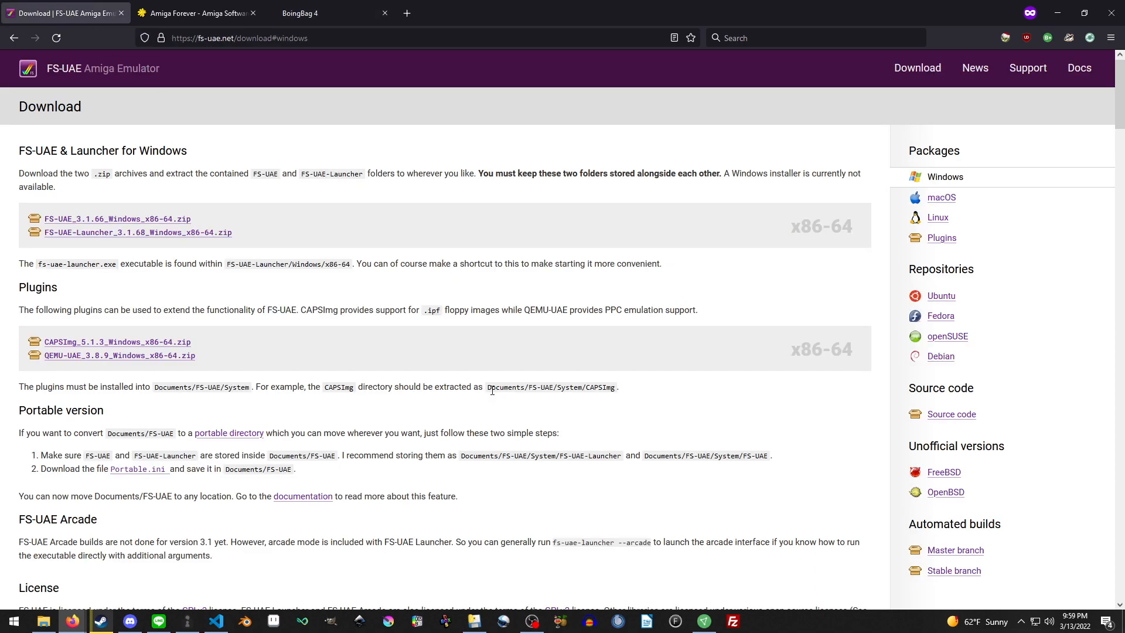
left_click(343, 7)
left_click(70, 12)
left_click(43, 620)
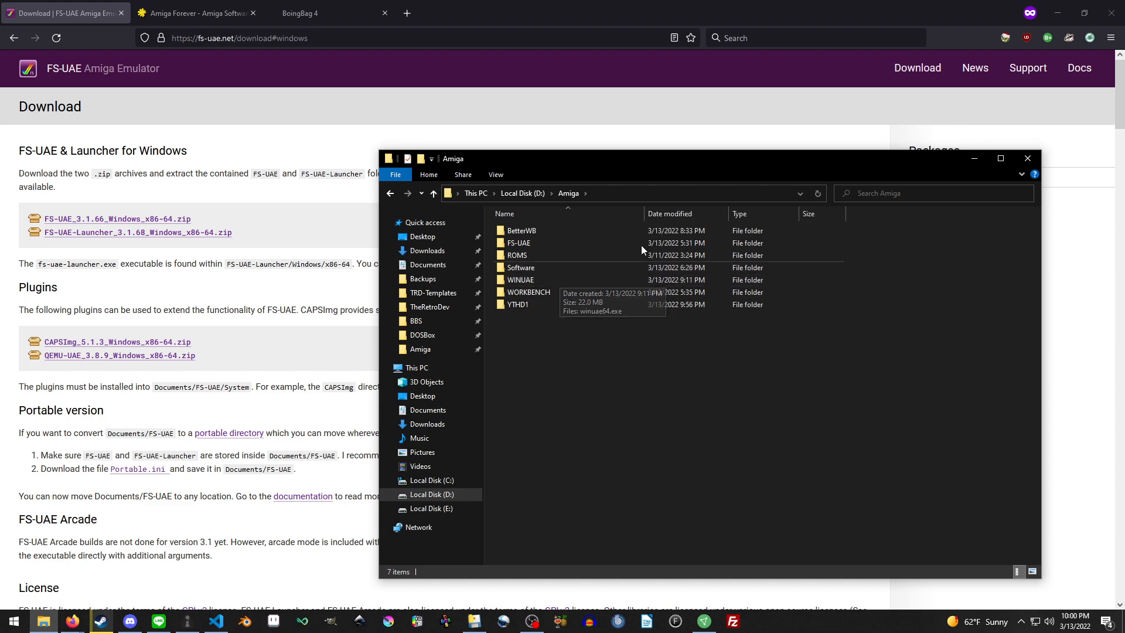
double_click(539, 303)
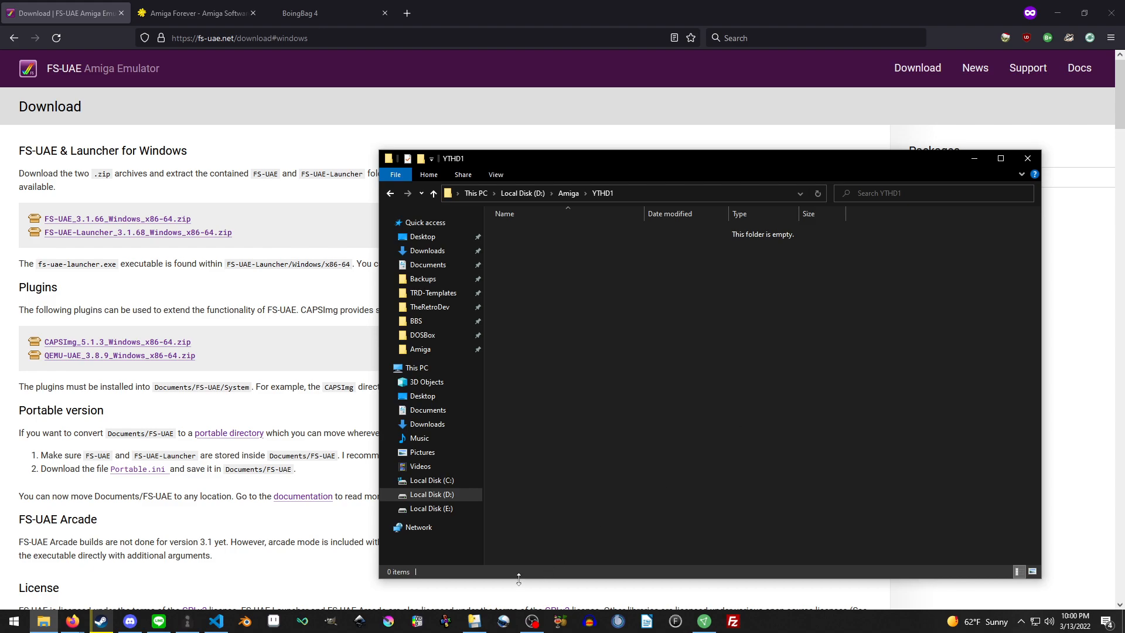
- Switch to FS-UAE Launcher, look over its main menu commands, and set the Amiga model to A4000
left_click(474, 621)
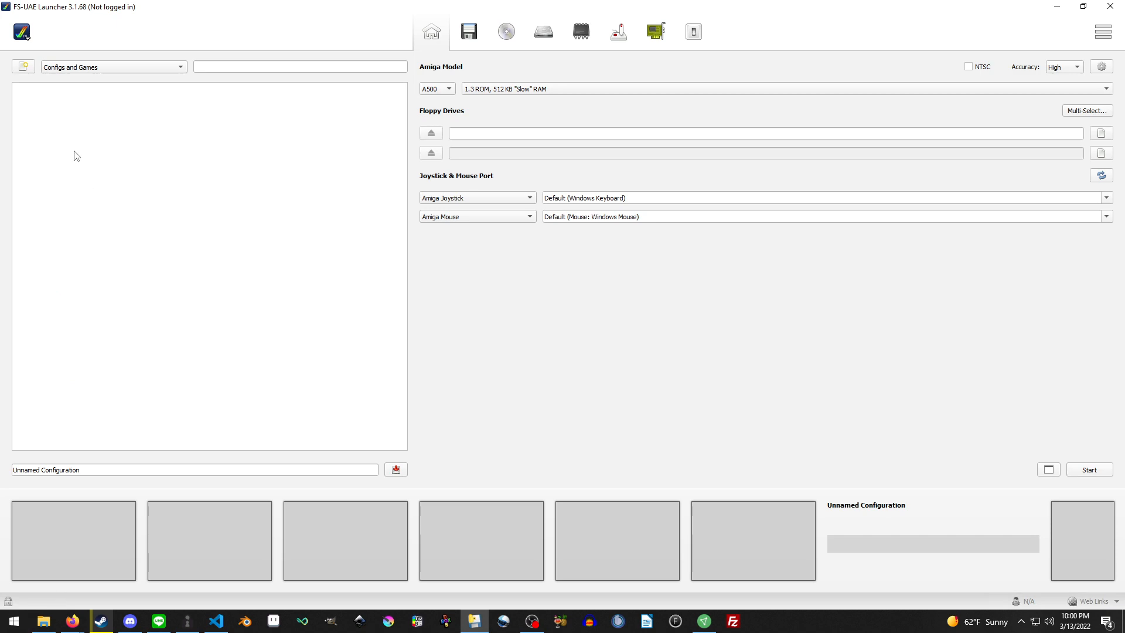
left_click(26, 35)
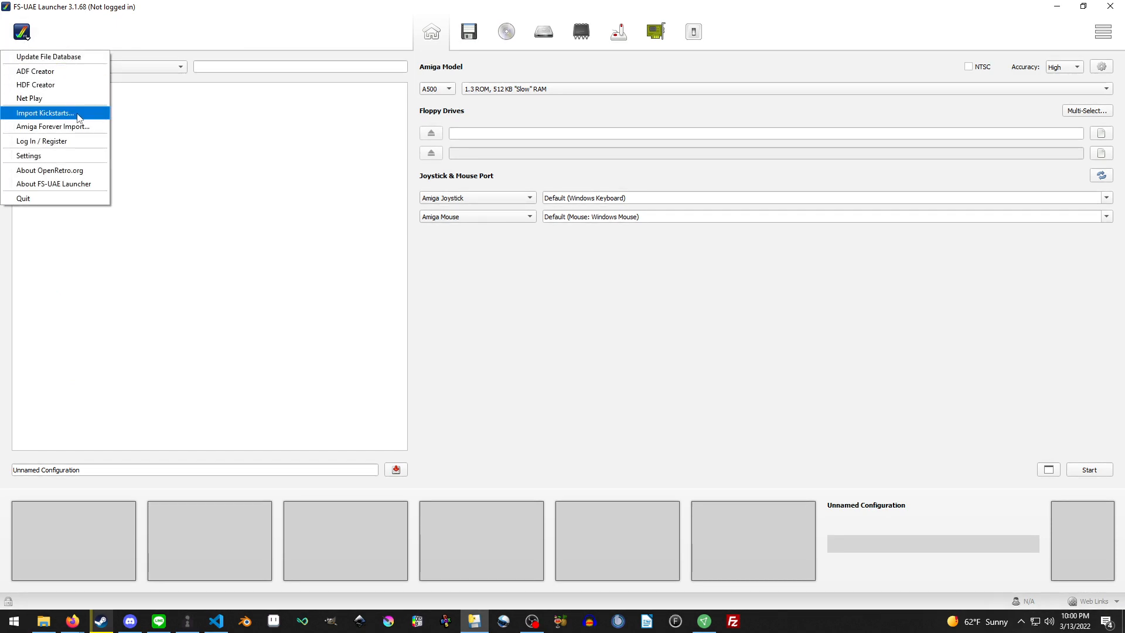
left_click(29, 36)
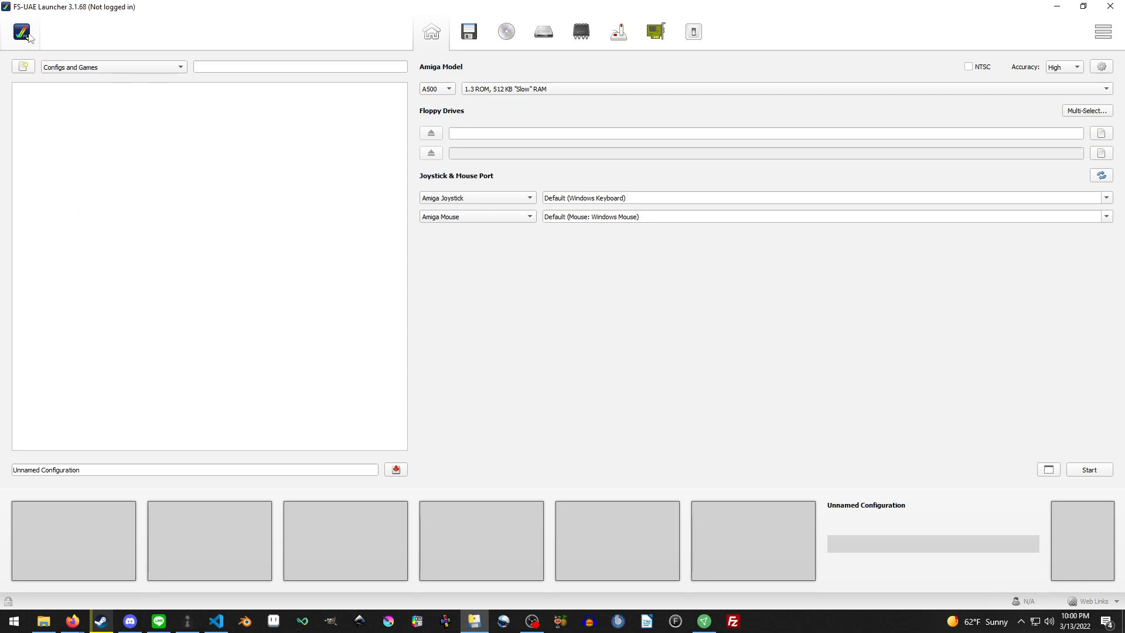
left_click(30, 37)
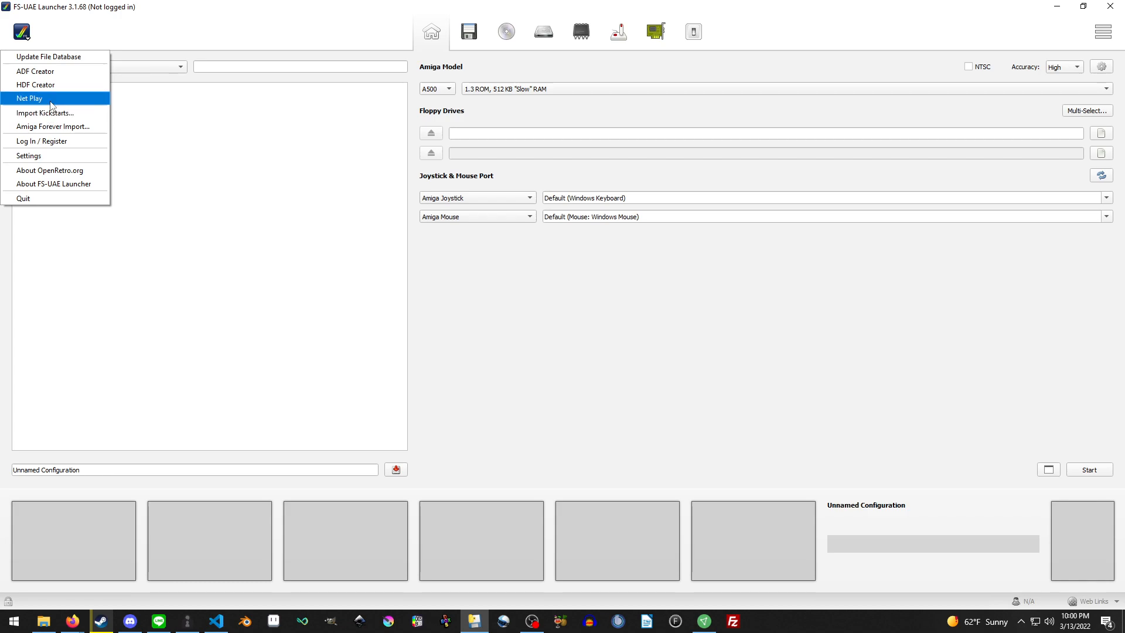
left_click(673, 354)
left_click(444, 91)
left_click(442, 150)
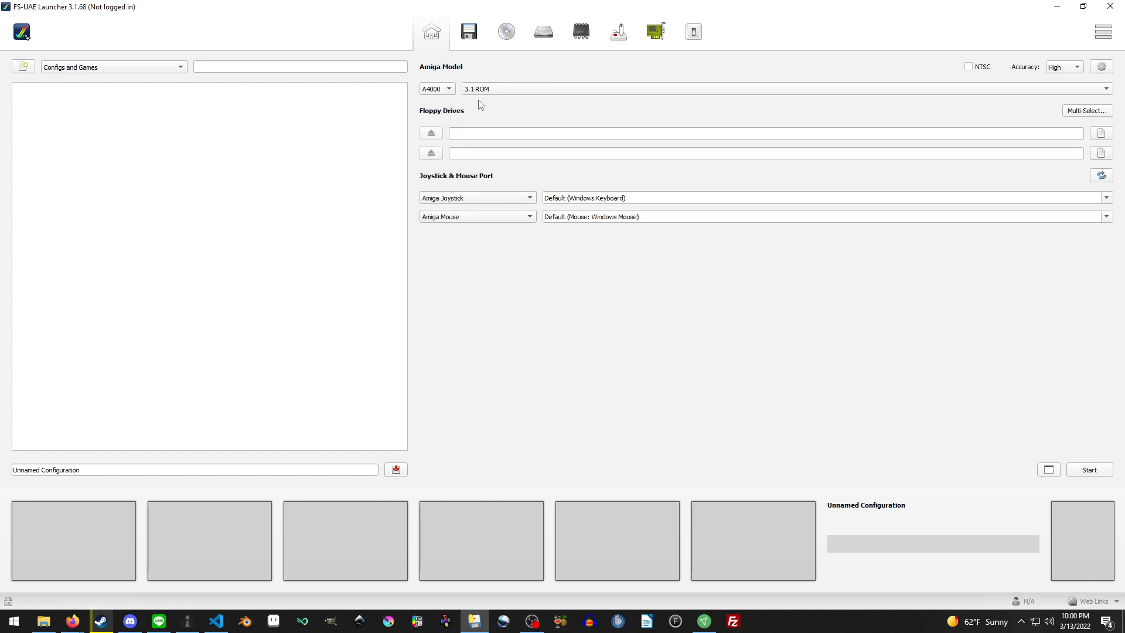
- Enable a custom floppy drive count and set it to 4
left_click(471, 34)
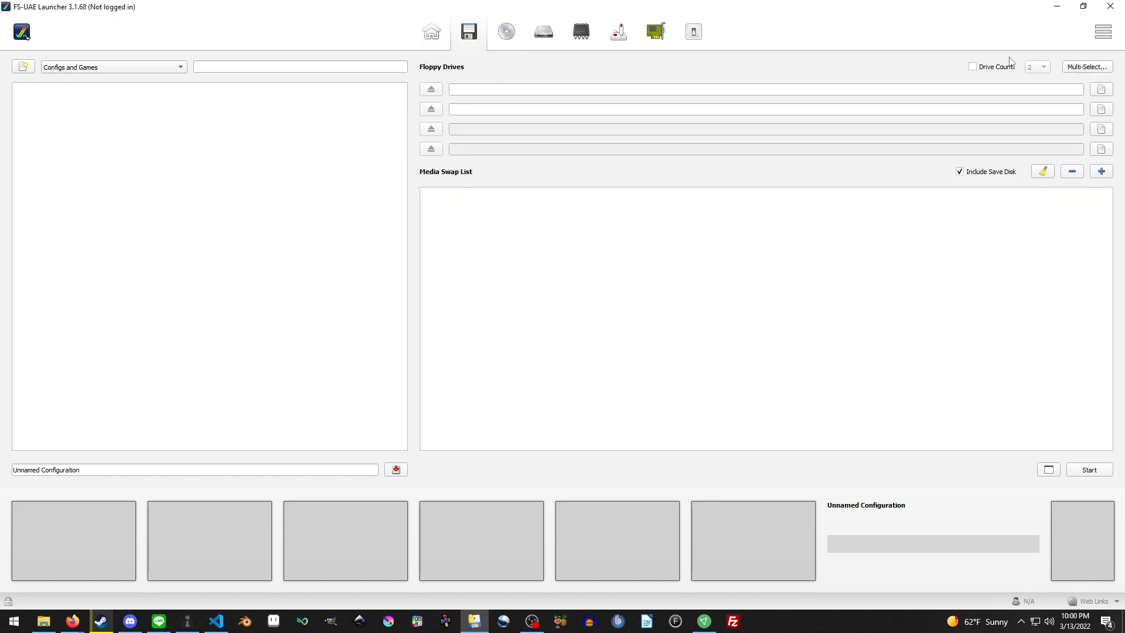
left_click(972, 66)
left_click(1038, 66)
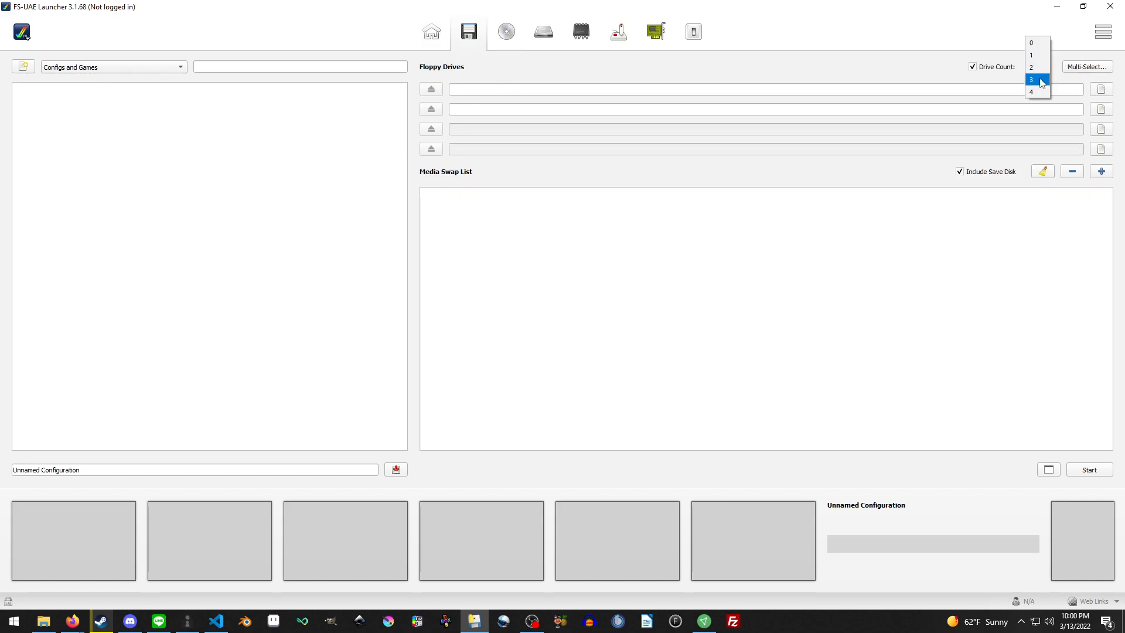
left_click(1035, 92)
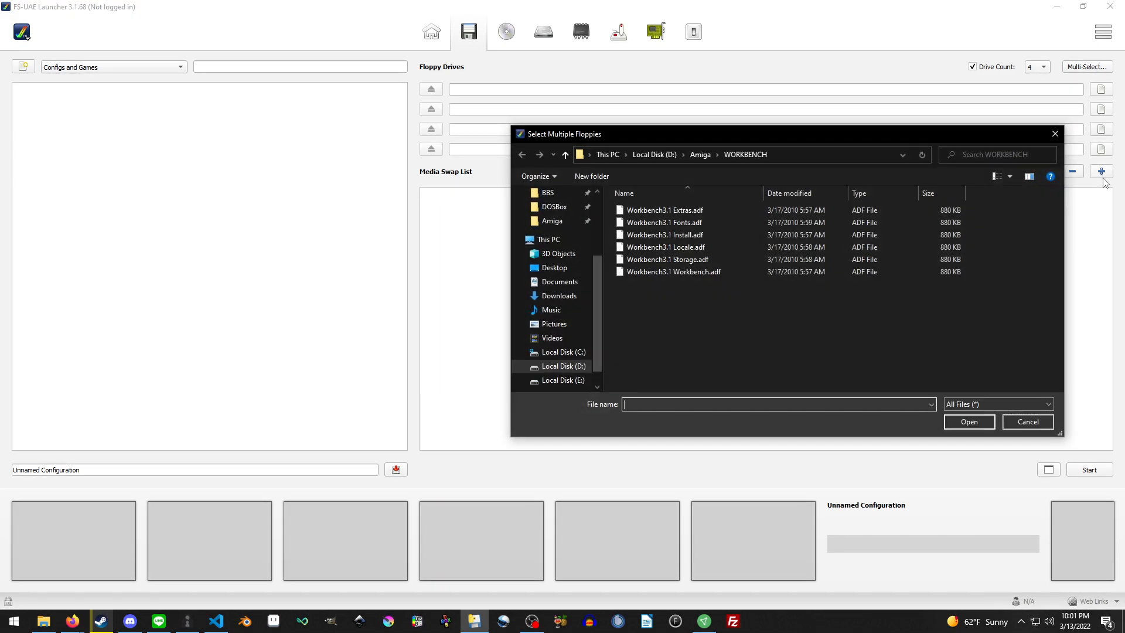
- Add all six Workbench 3.1 ADF files from D:\Amiga\WORKBENCH to the floppy Media Swap List
left_click_drag(854, 142, 581, 138)
left_click_drag(473, 346, 355, 200)
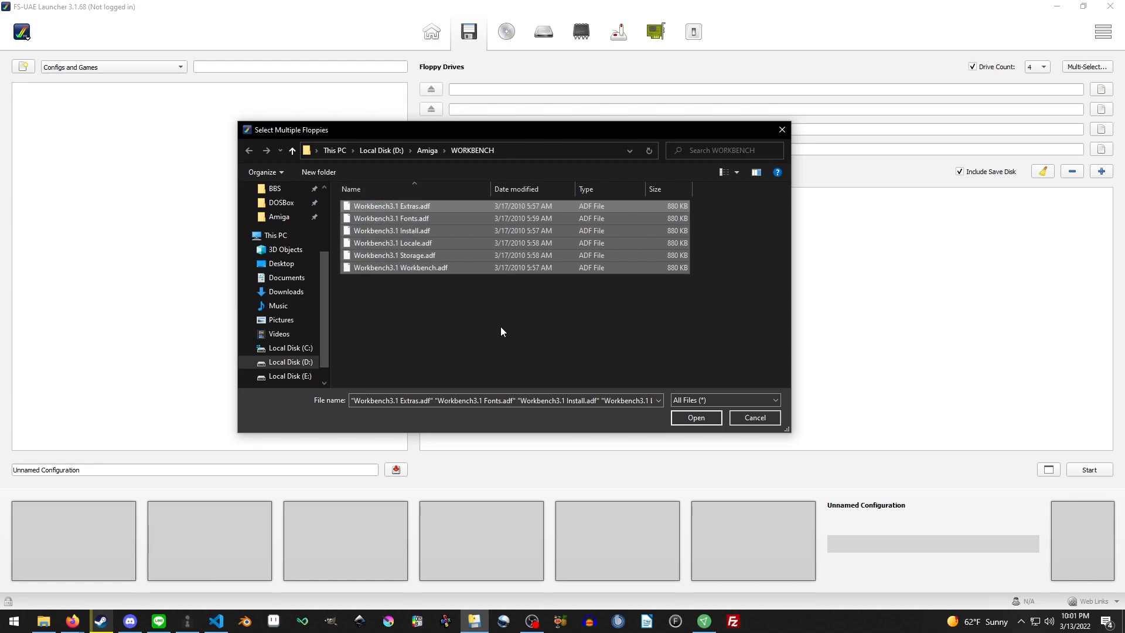
left_click(699, 419)
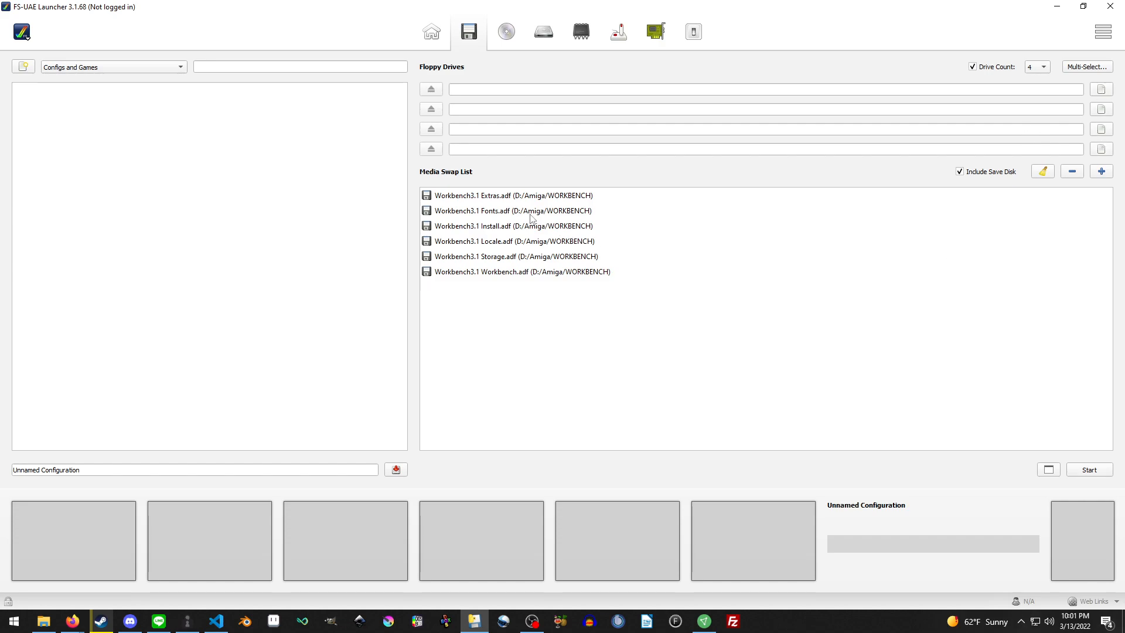
left_click(512, 198)
left_click(510, 226)
left_click(515, 269)
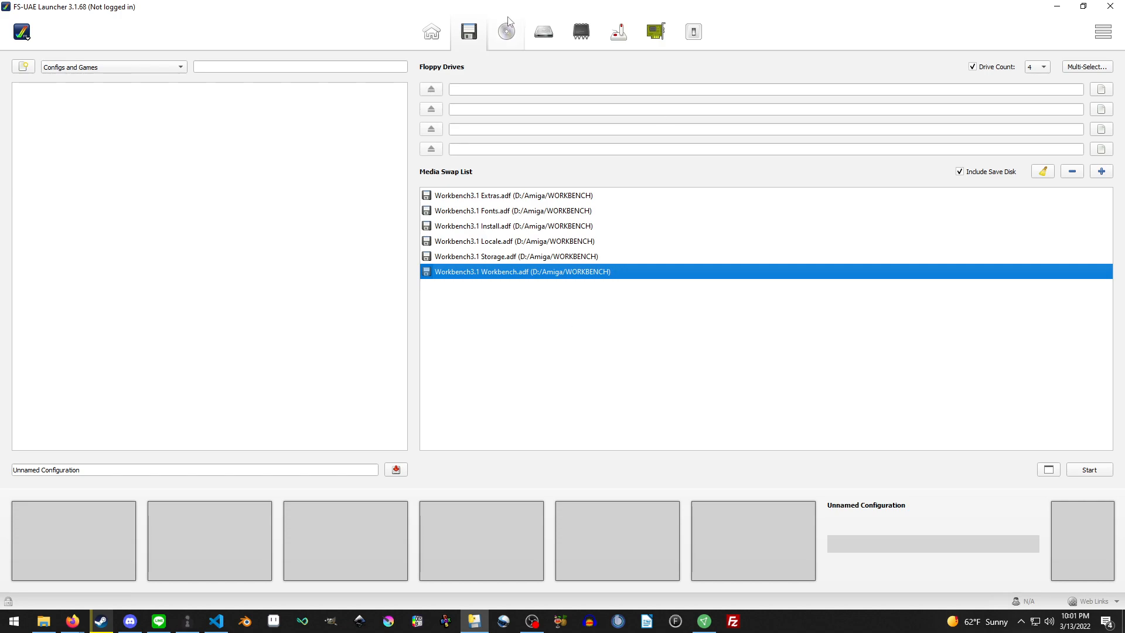
- View the CD-ROM and Hard Drives settings and examine the HDF and ADF disk image creators without creating an image
left_click(506, 36)
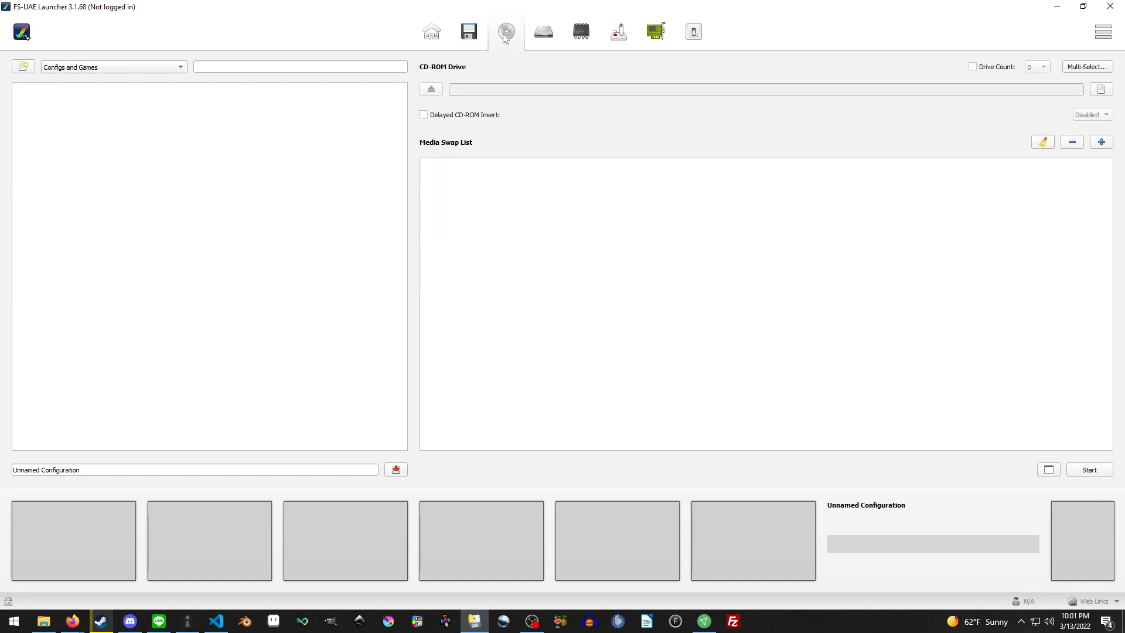
left_click(537, 35)
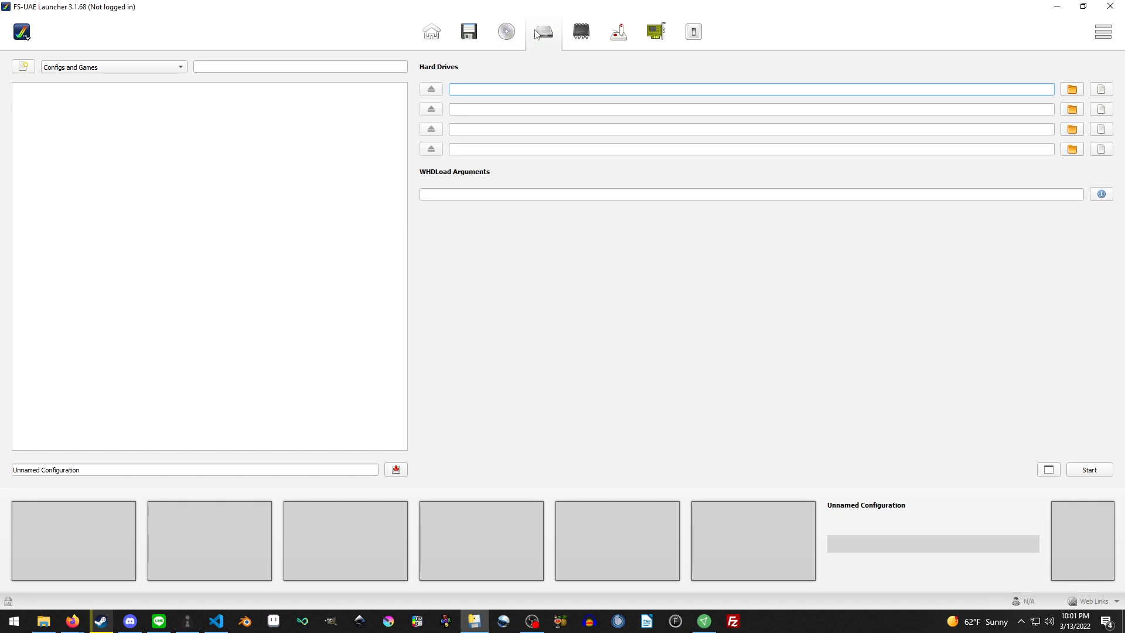
left_click(18, 35)
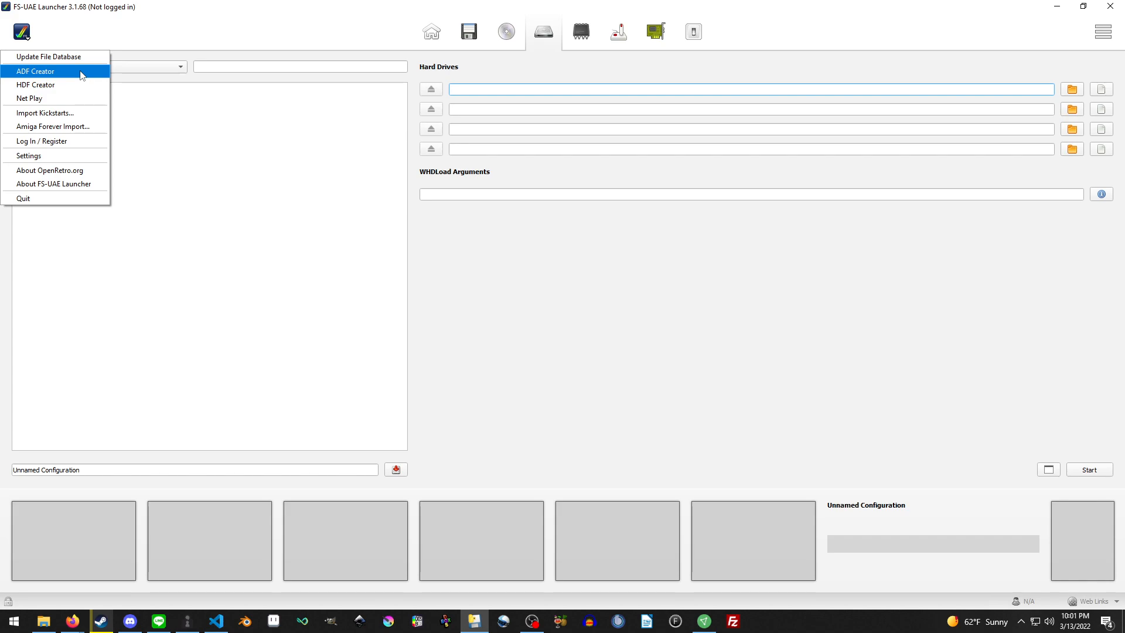
left_click(79, 84)
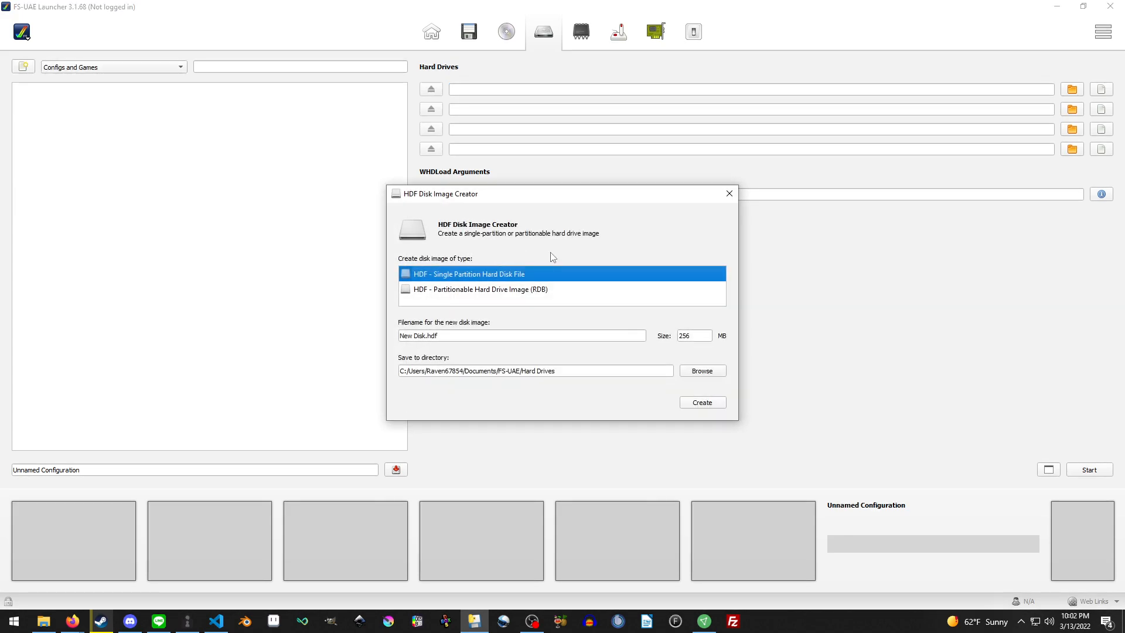
left_click(730, 193)
left_click(22, 31)
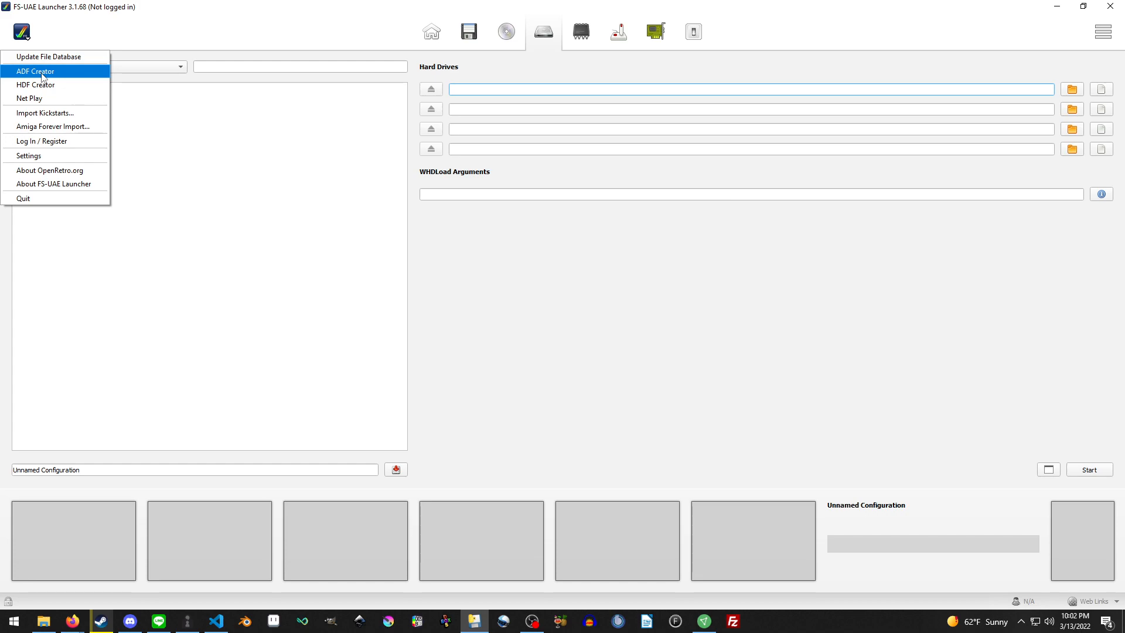
left_click(42, 76)
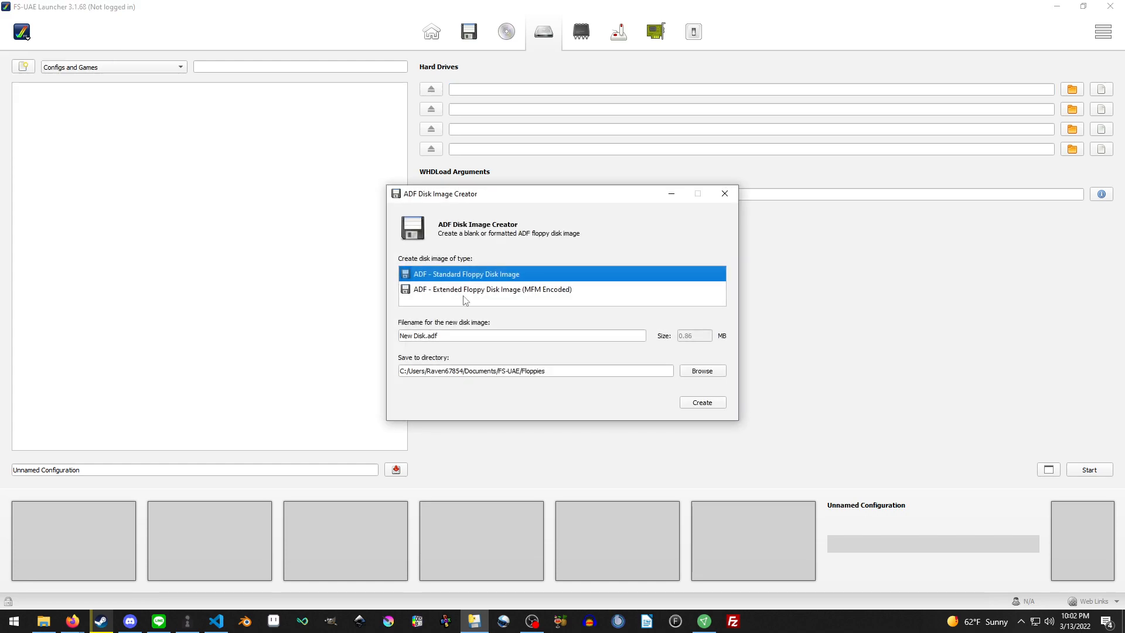
left_click(725, 193)
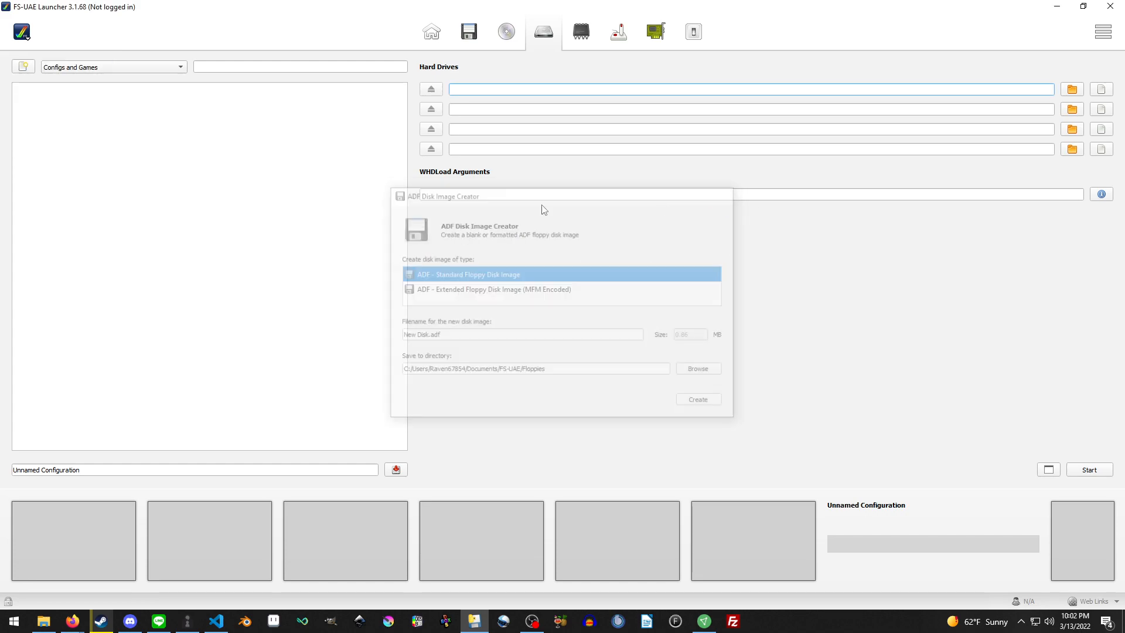
- Examine the HDF creator's single-partition and partitionable (RDB) image types, trying a 512 MB size, without creating an image
left_click(21, 31)
left_click(70, 85)
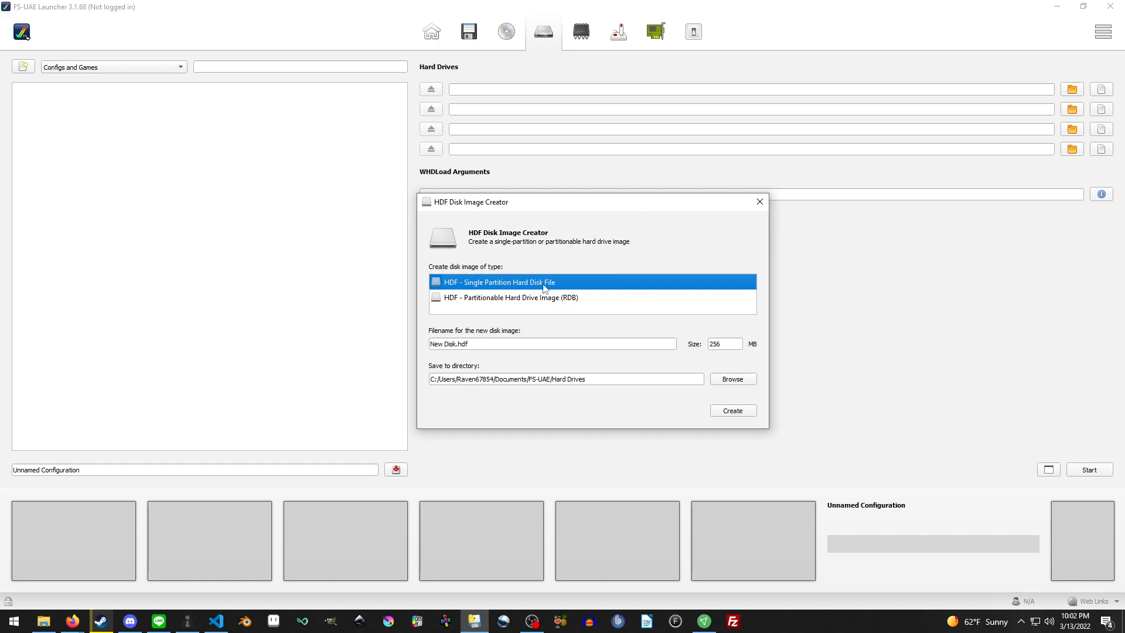
left_click(575, 305)
left_click(556, 285)
left_click(533, 301)
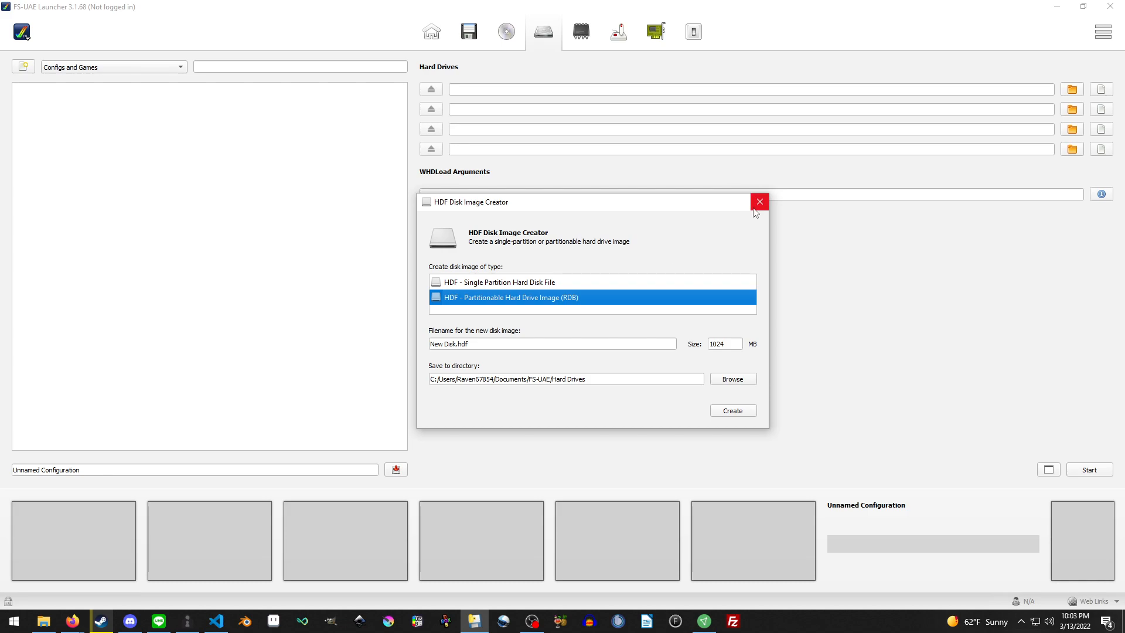
left_click(516, 281)
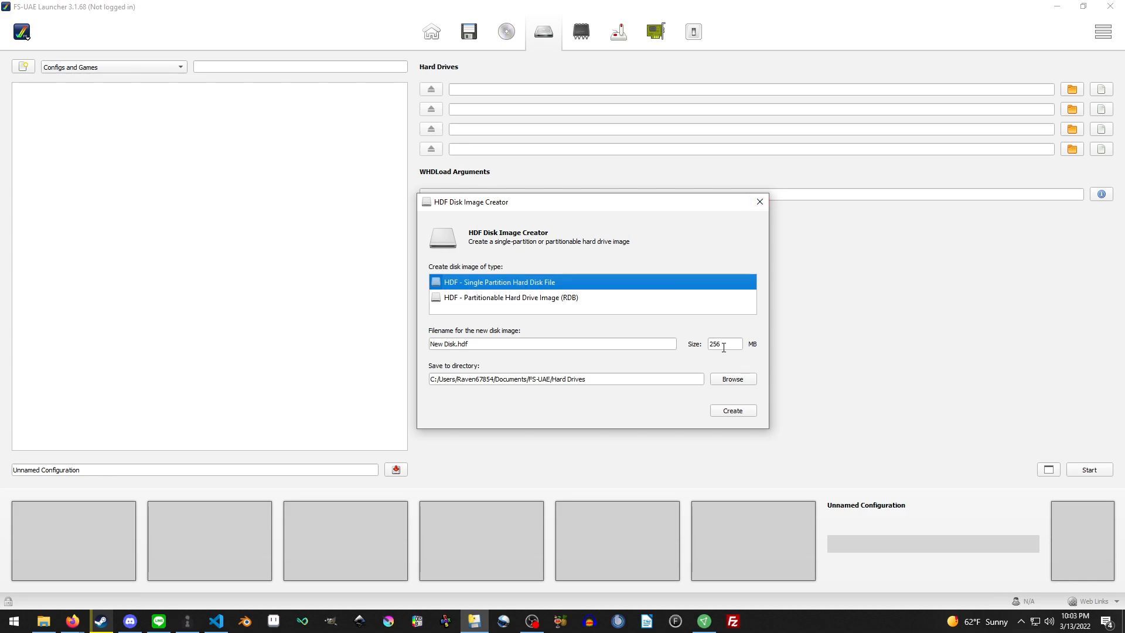
left_click_drag(735, 347, 693, 348)
type("512")
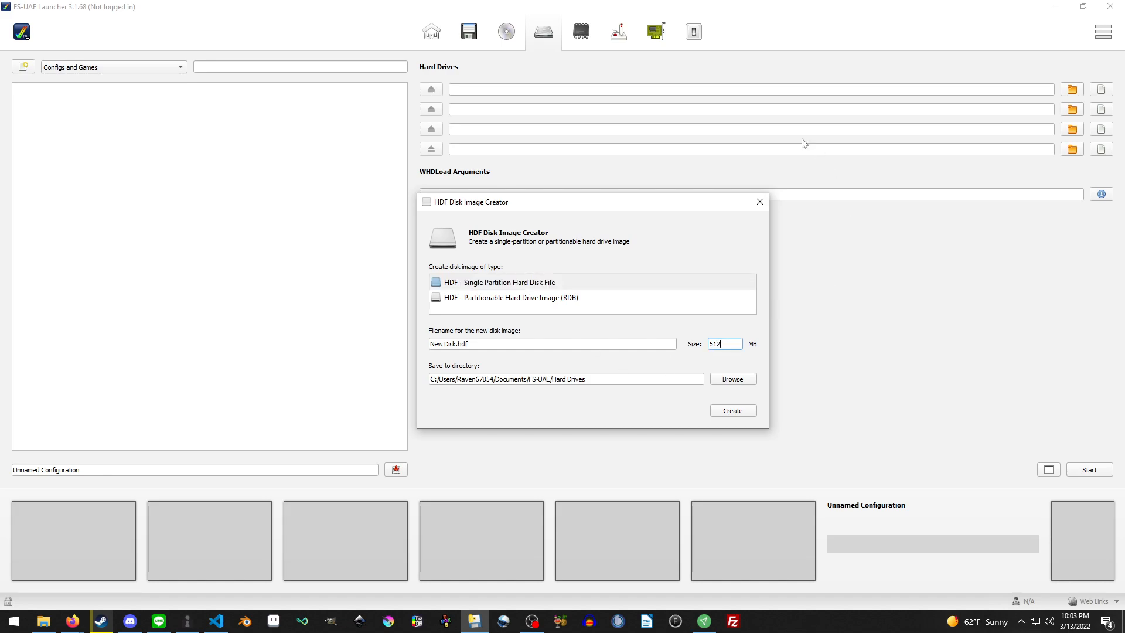
left_click(760, 202)
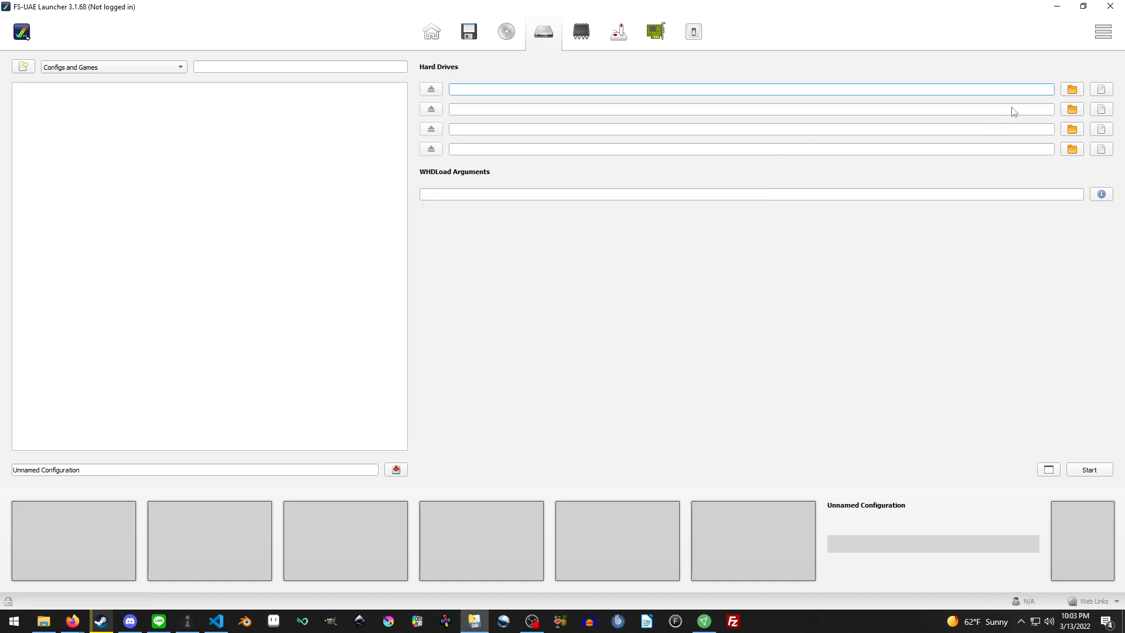
- Assign the folder D:\Amiga\YTHD1 as the first hard drive
left_click(1068, 93)
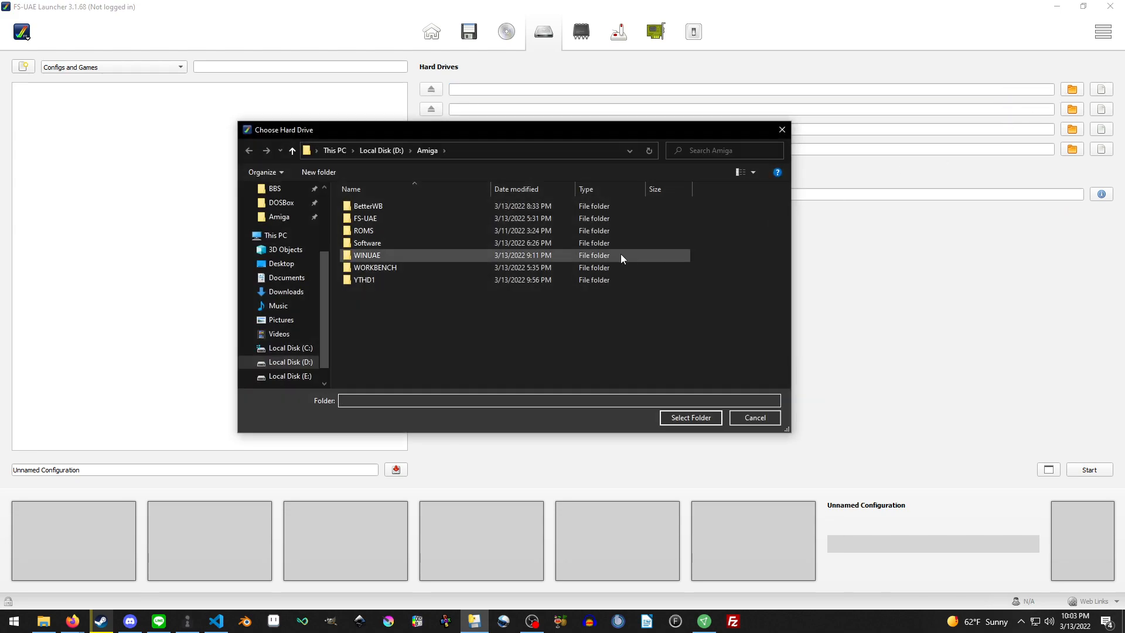
double_click(389, 284)
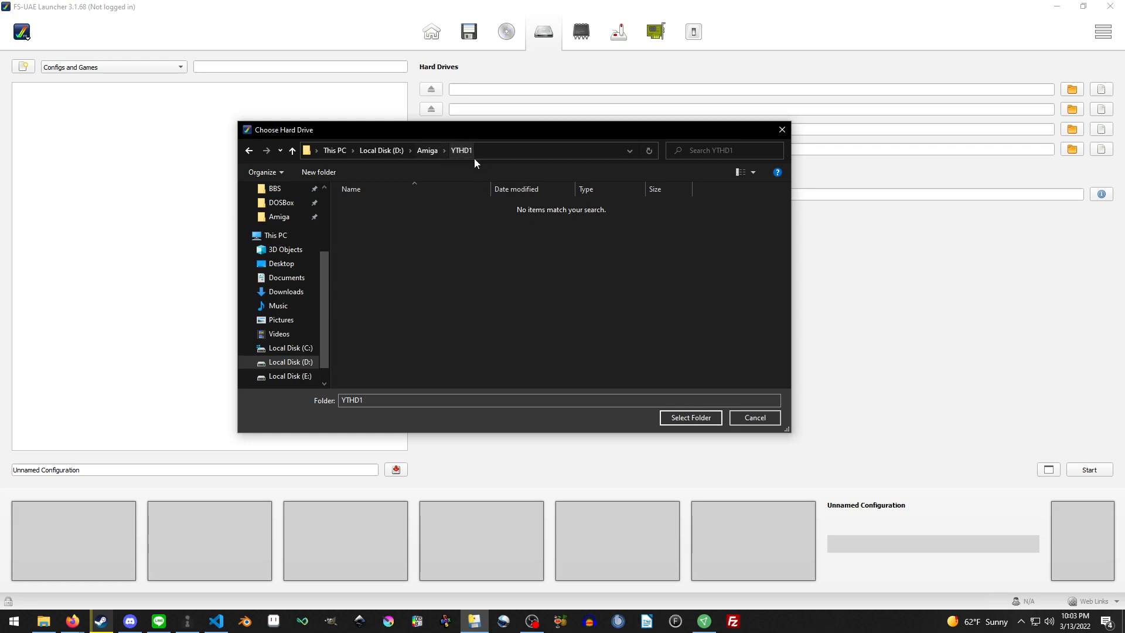
left_click(690, 418)
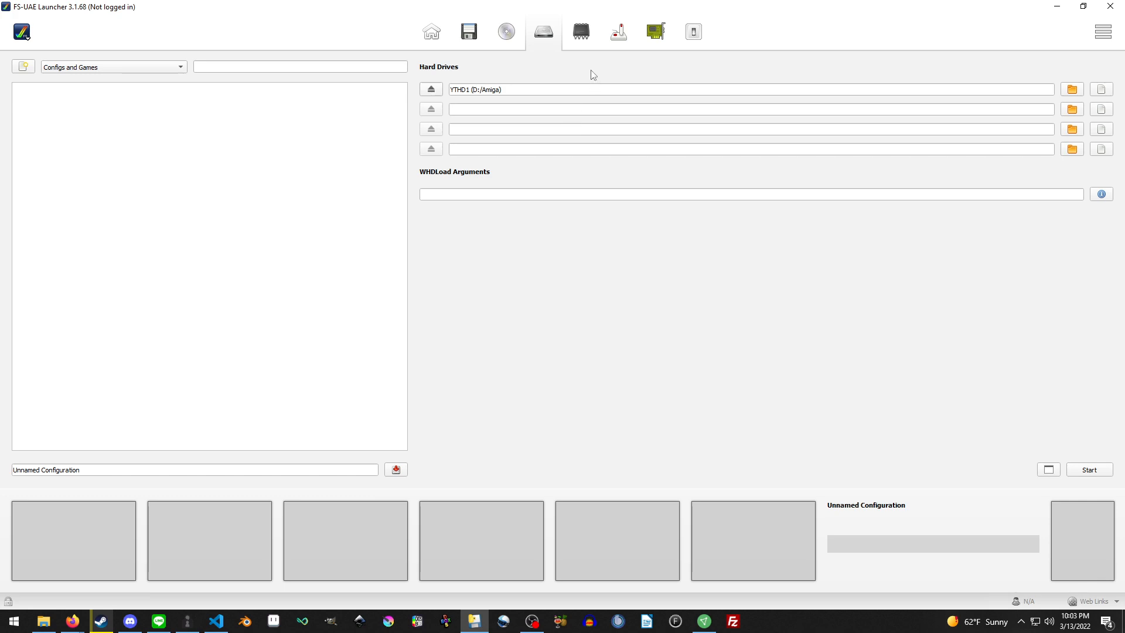
- Enable custom Chip RAM at 8 MB and Zorro III Fast Memory at 512 MB
left_click(582, 37)
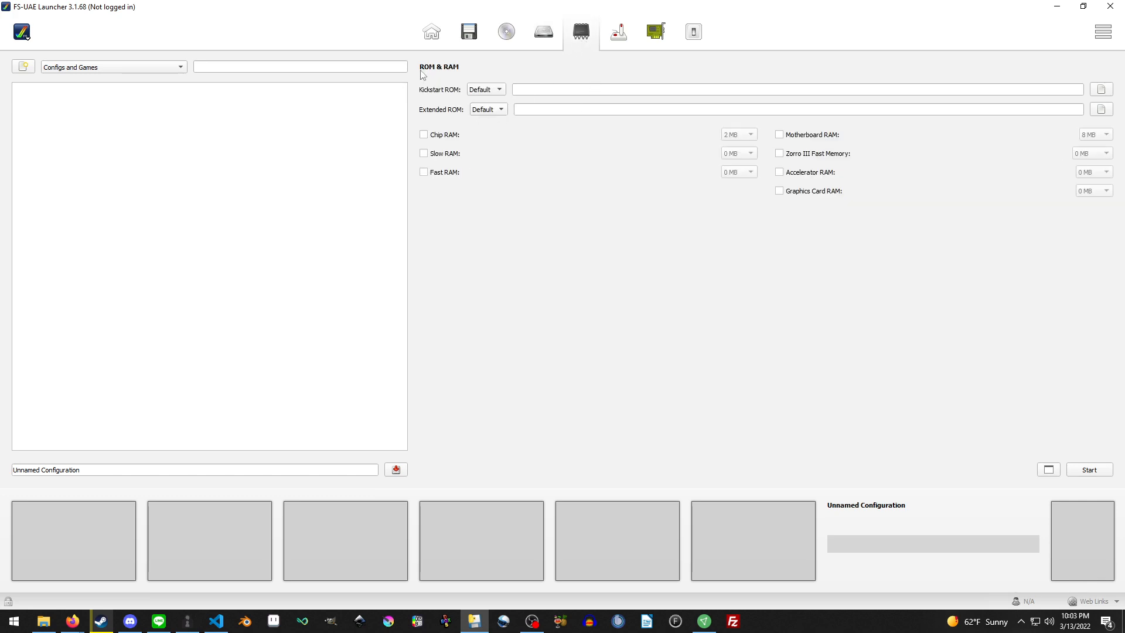
left_click(486, 93)
left_click(486, 91)
left_click(450, 135)
left_click(737, 134)
left_click(745, 159)
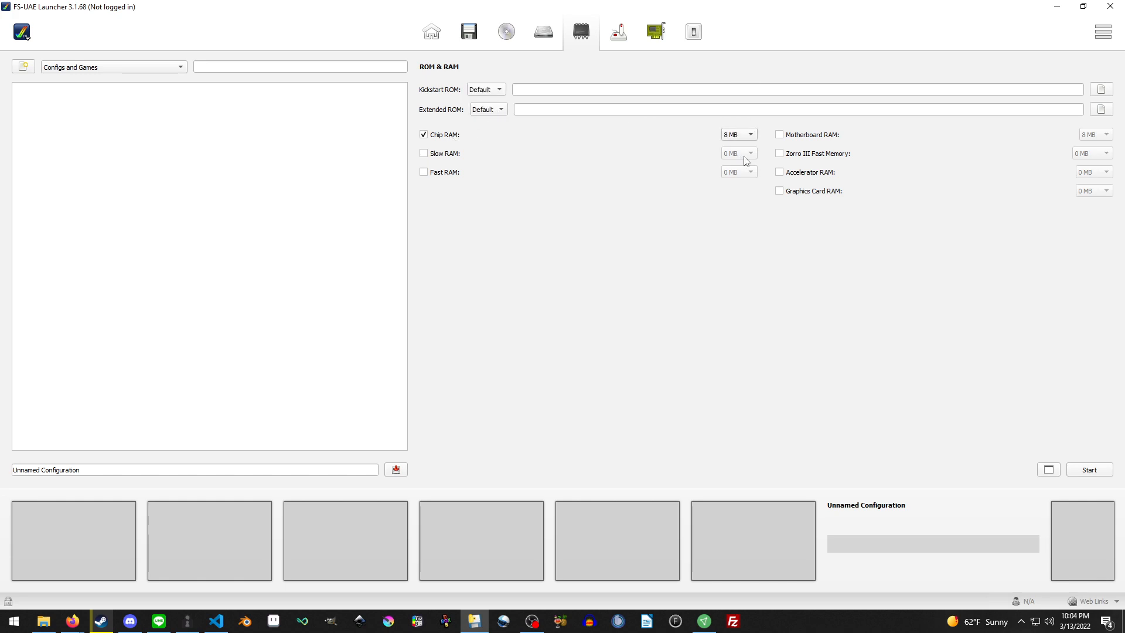
left_click(825, 156)
left_click(1095, 155)
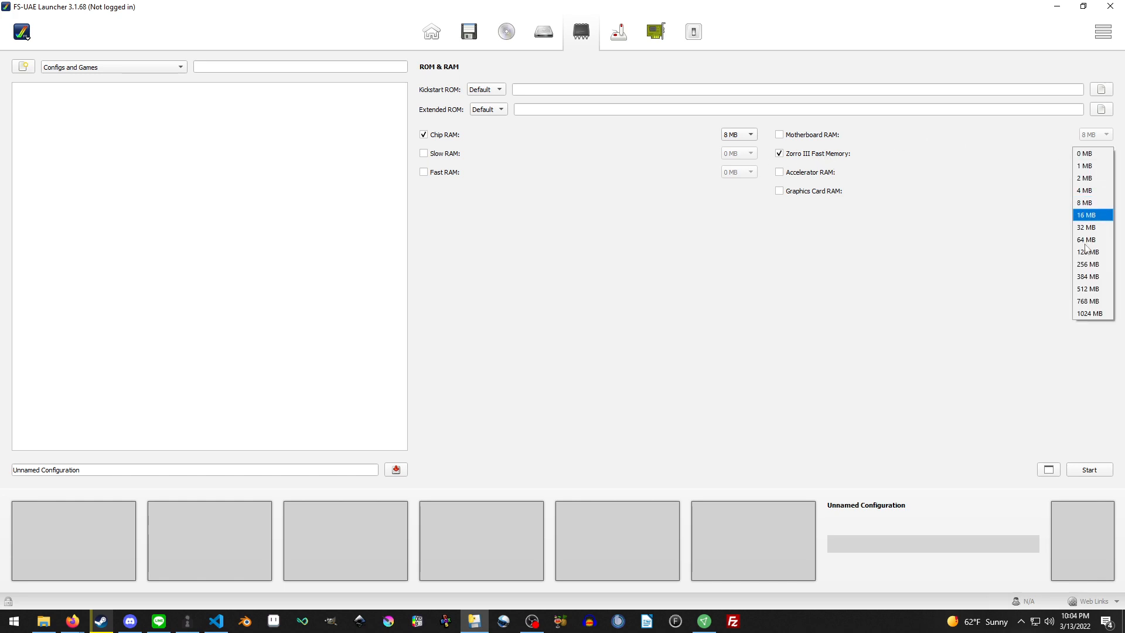
left_click(1086, 289)
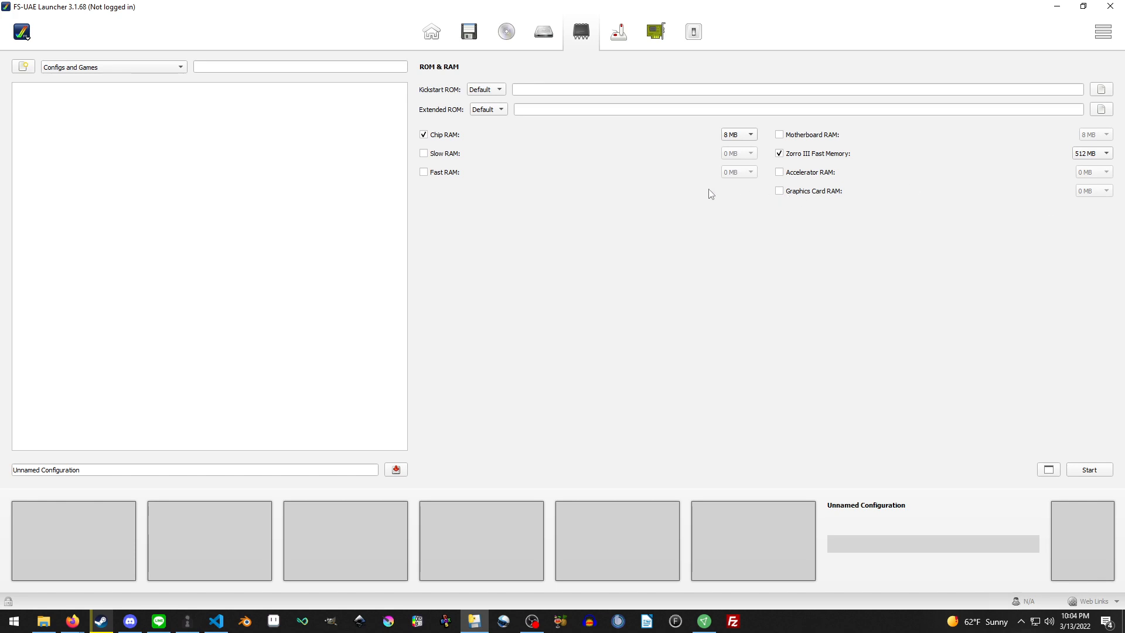
- View the joystick and mouse port settings and the available graphics card expansions, leaving the graphics card disabled
left_click(619, 33)
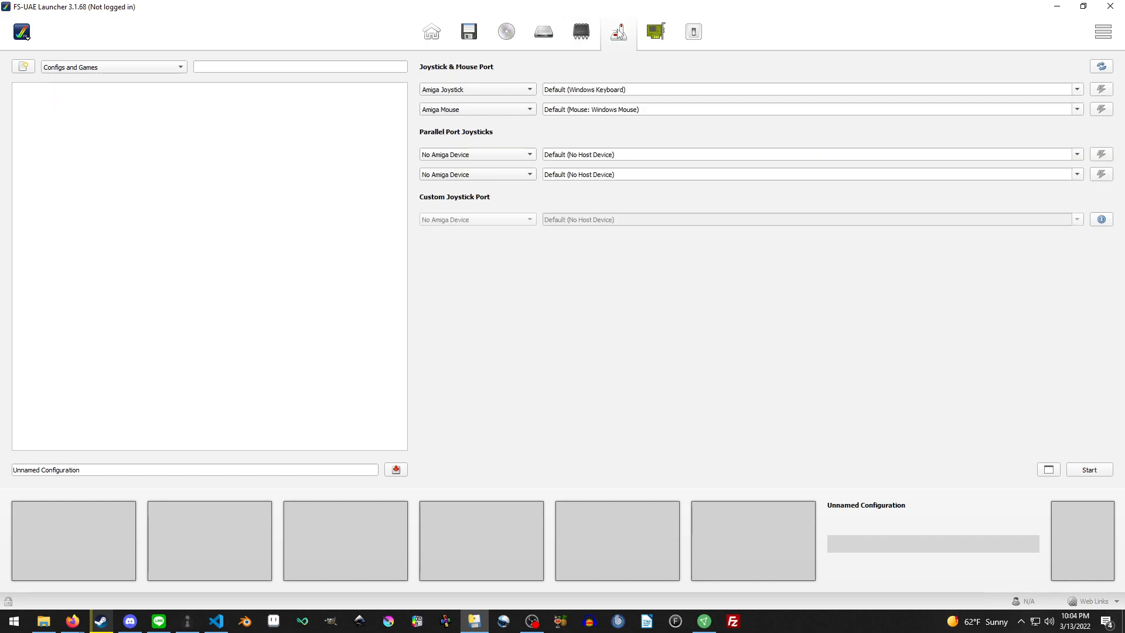
left_click(656, 33)
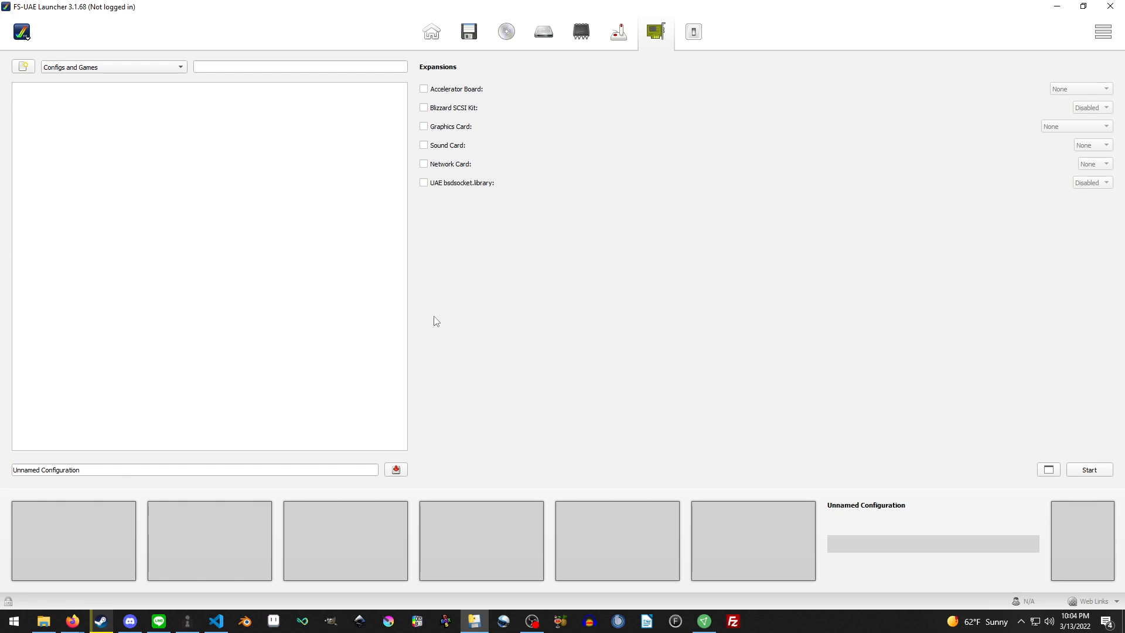
left_click(464, 127)
left_click(1053, 136)
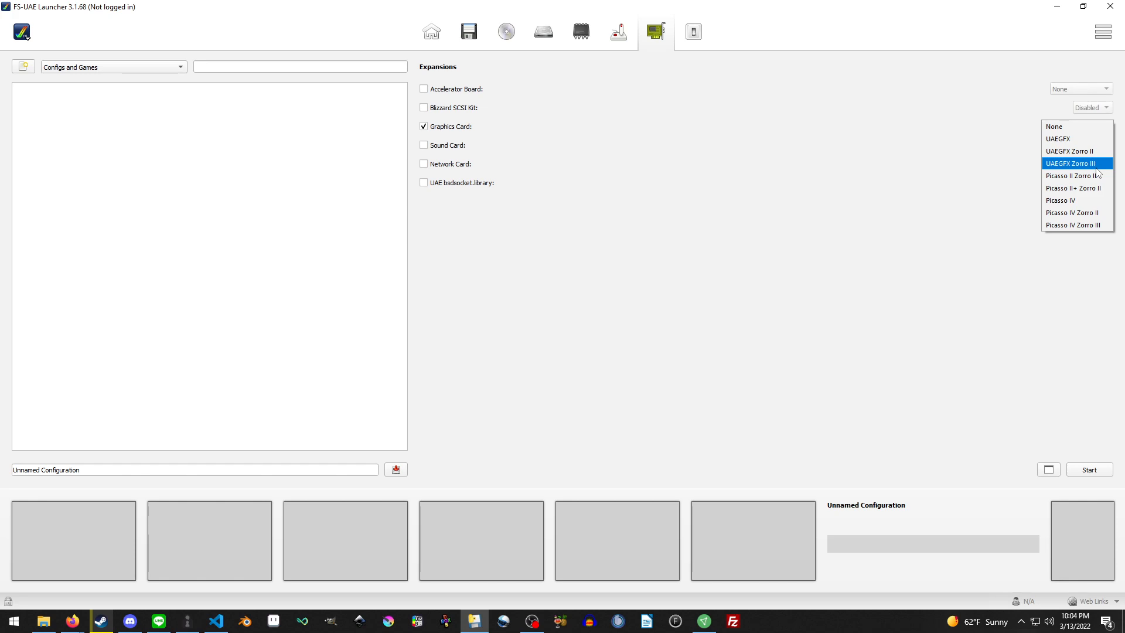
left_click(1057, 126)
left_click(462, 127)
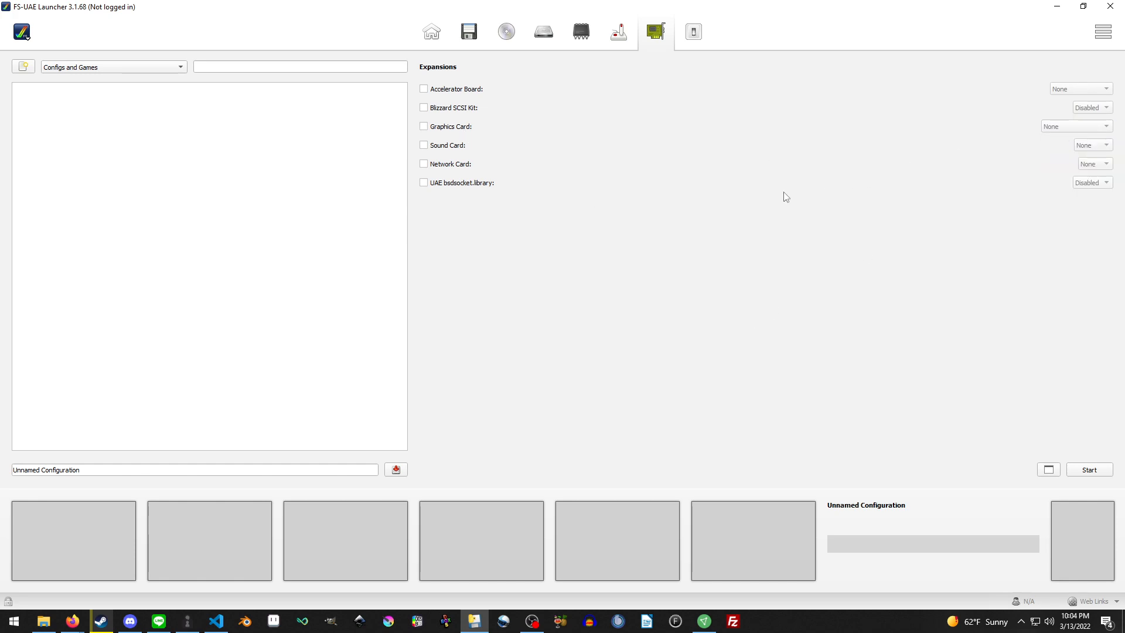
- Override the CPU with 68040 and set the floppy drive speed to Turbo in the additional configuration
left_click(699, 33)
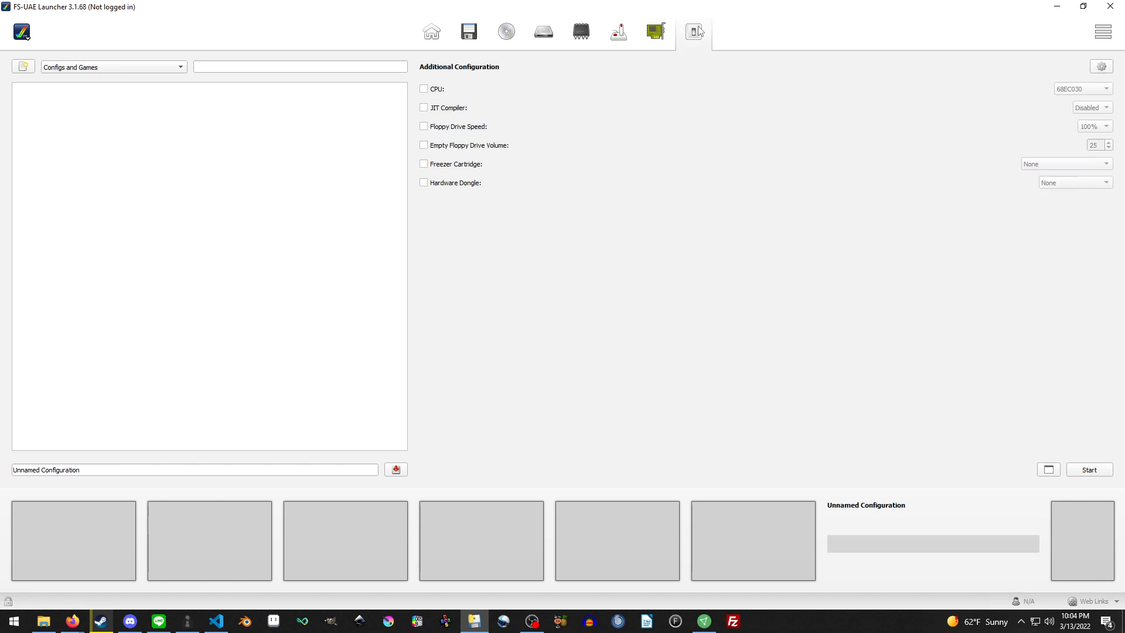
left_click(437, 92)
left_click(1084, 91)
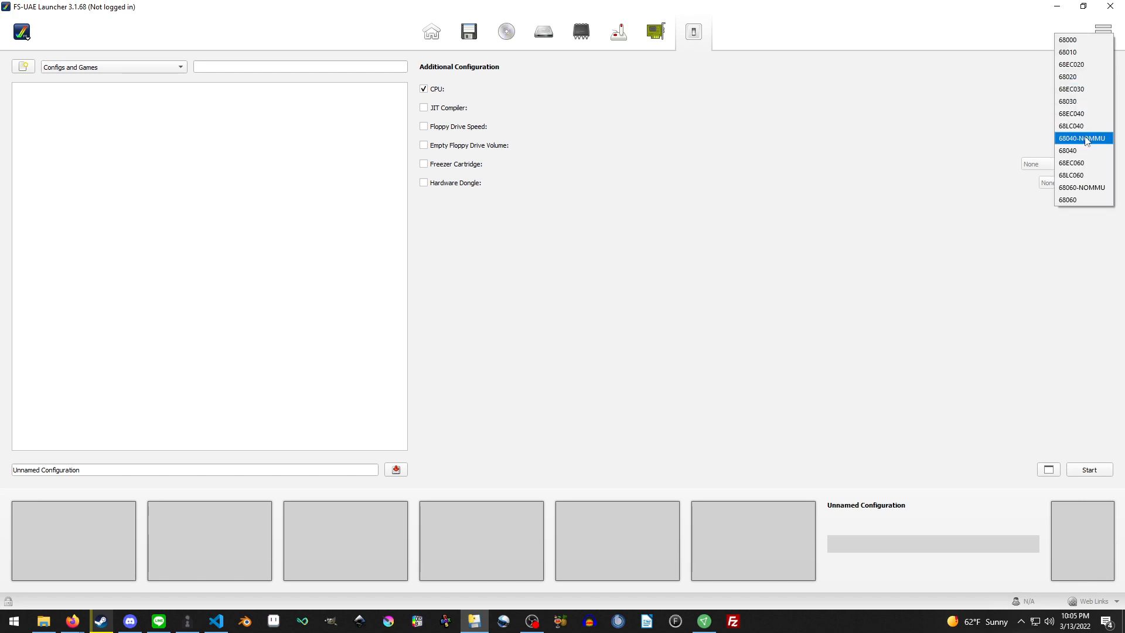
left_click(1077, 152)
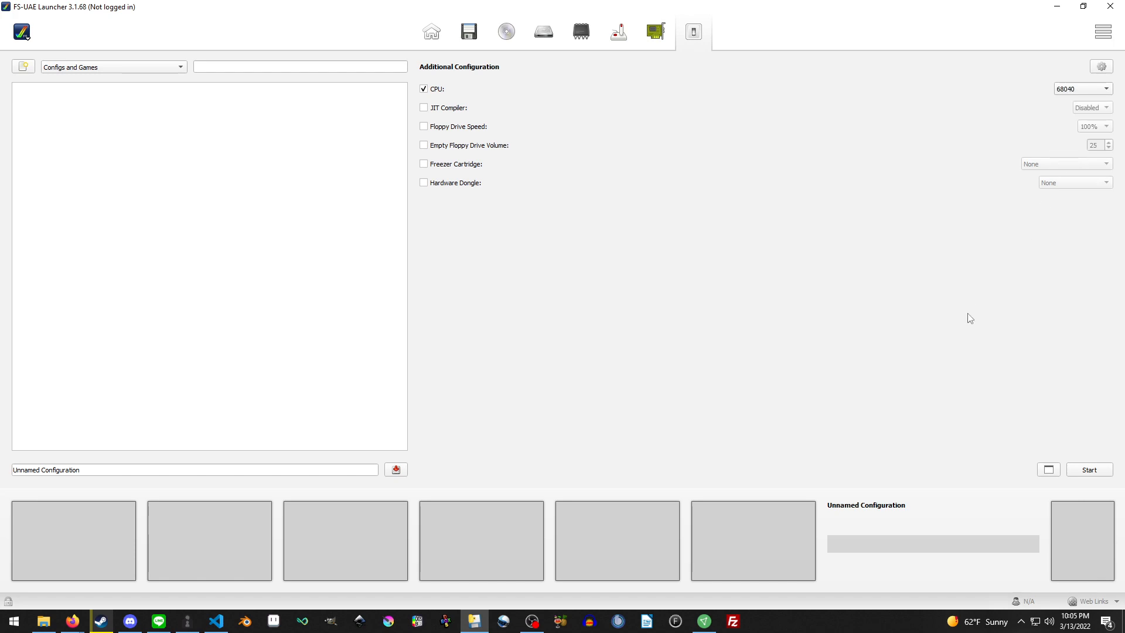
left_click(461, 126)
left_click(1081, 125)
left_click(1087, 114)
left_click(1088, 127)
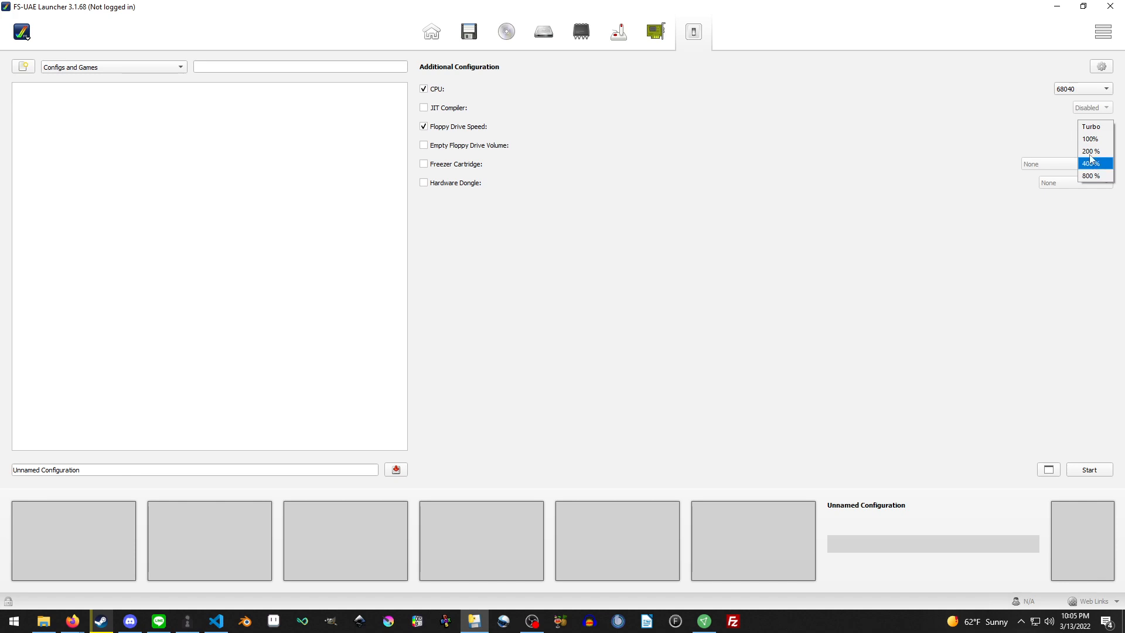
left_click(1091, 126)
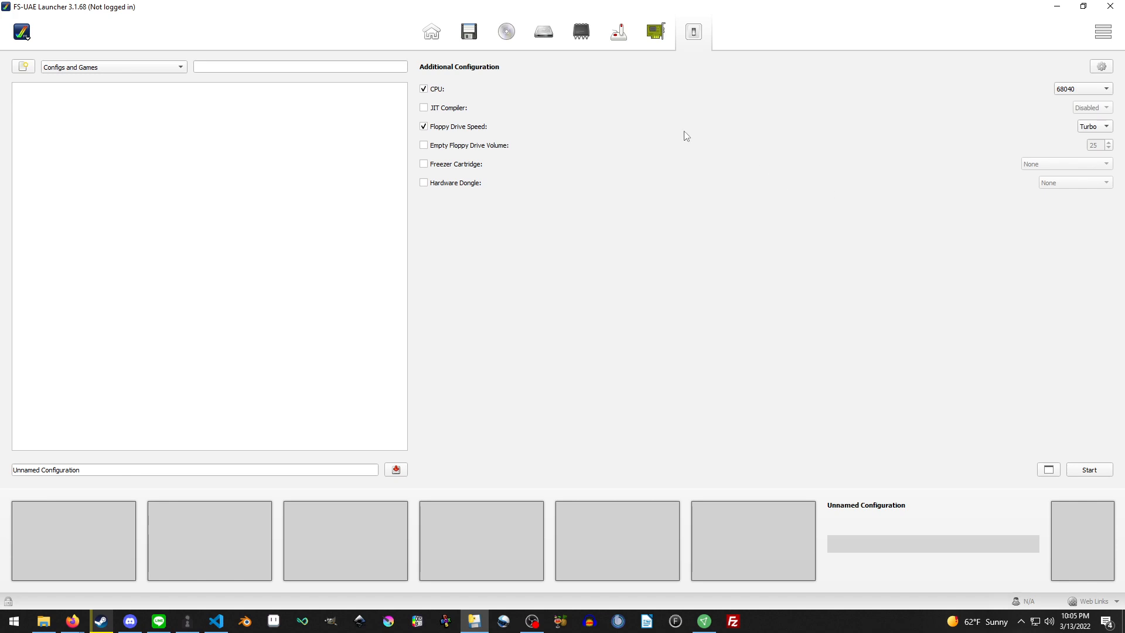
- Save the configuration under the name Amiga4000 and start the emulator
left_click(471, 32)
triple_click(108, 469)
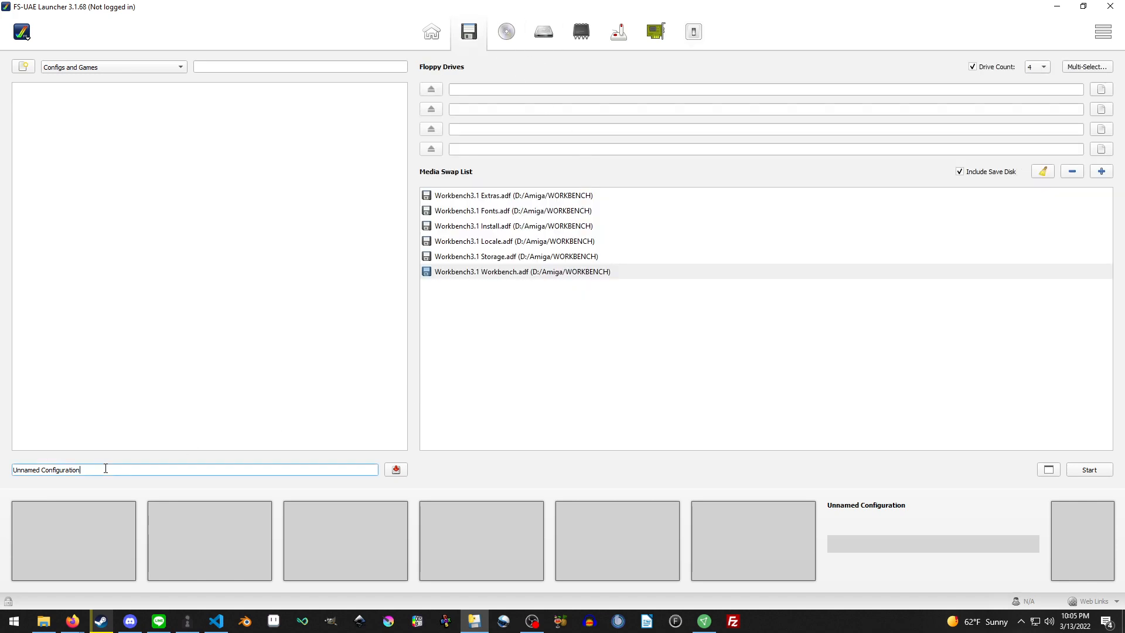
type("Amiga4000")
left_click(396, 469)
left_click(1104, 472)
- Insert the Workbench3.1 Install.adf disk into floppy drive DF0 of the running Amiga
key("F12")
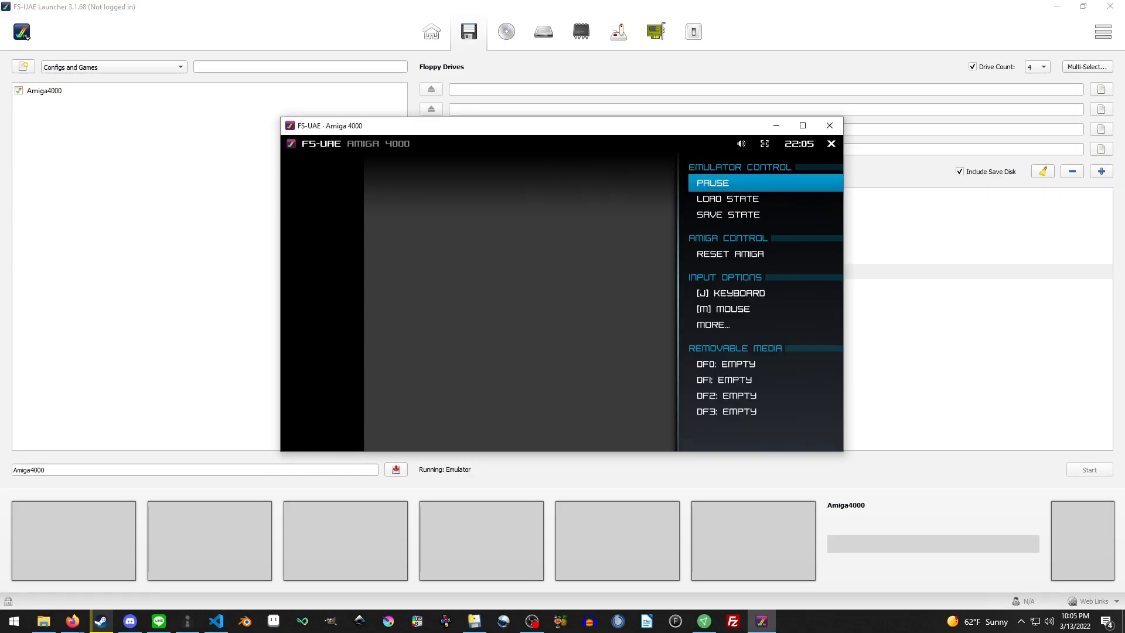
key("Down")
key("Down")
key("Down")
key("Down")
key("Down")
key("Down")
key("Down")
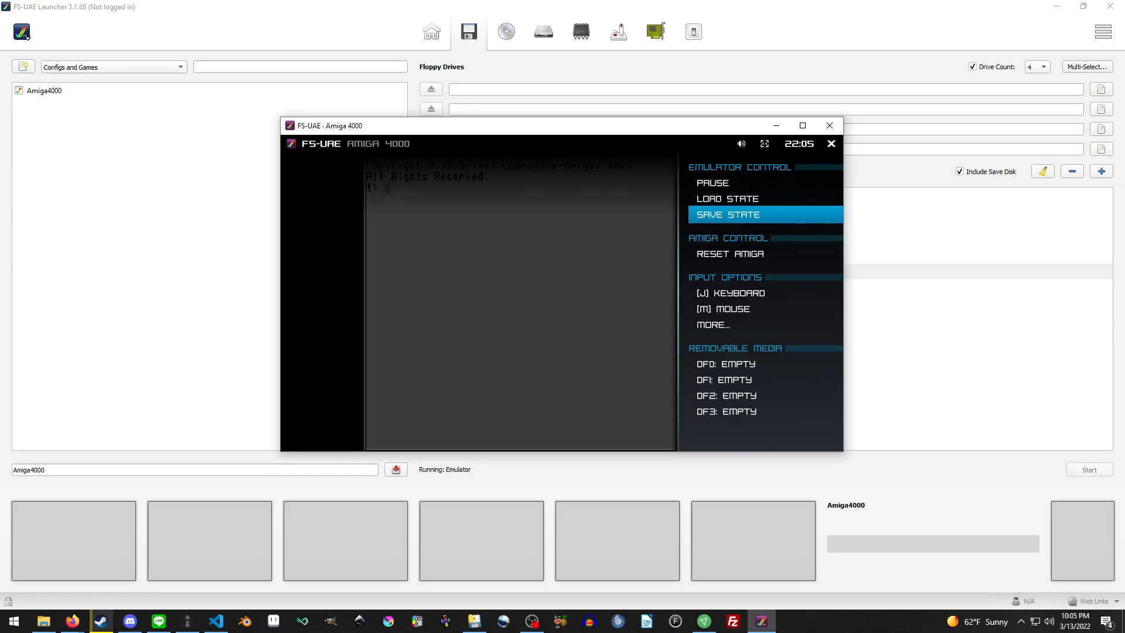
key("Return")
key("Down")
key("Down")
key("Down")
key("Down")
key("Down")
key("Up")
key("Up")
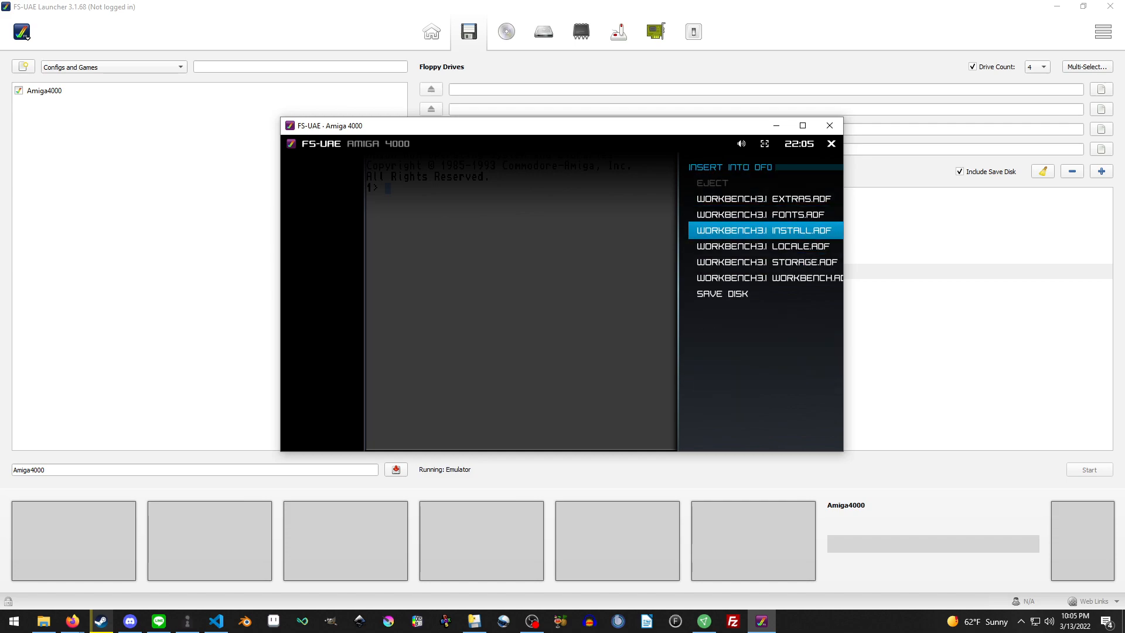
key("Return")
- Load the Workbench3.1 Workbench.adf disk in a second floppy drive alongside the Install disk
key("F12")
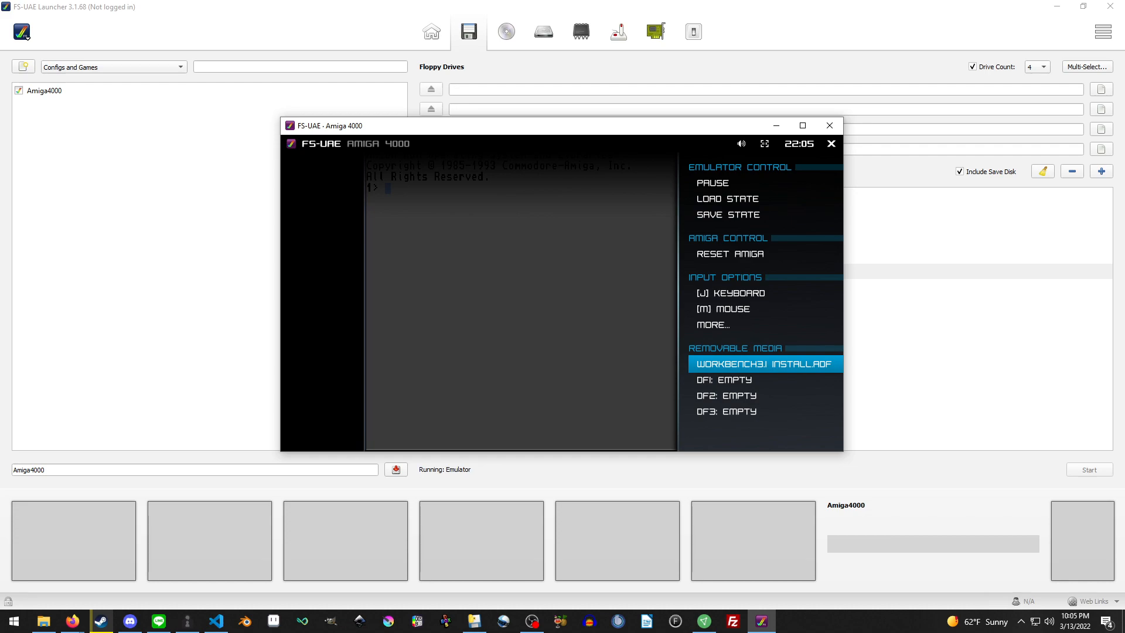
key("Return")
key("Down")
key("Down")
key("Down")
key("Down")
key("Down")
key("Return")
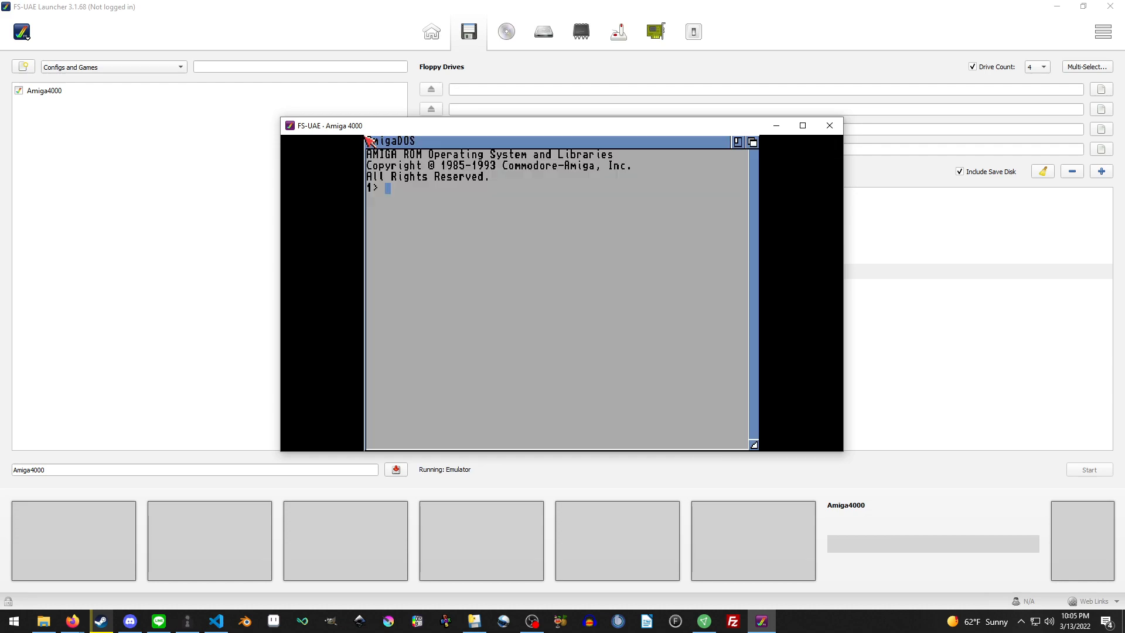
- Reset the emulated Amiga to boot from floppy and switch the emulator to fullscreen
key("F12+r")
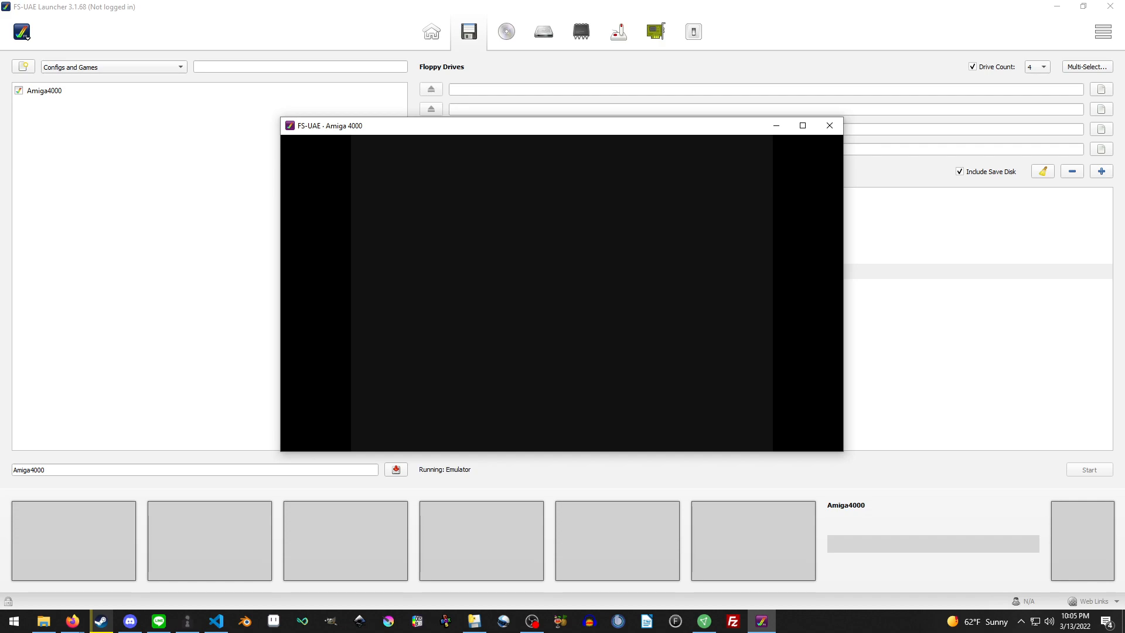
double_click(344, 126)
key("F12+f")
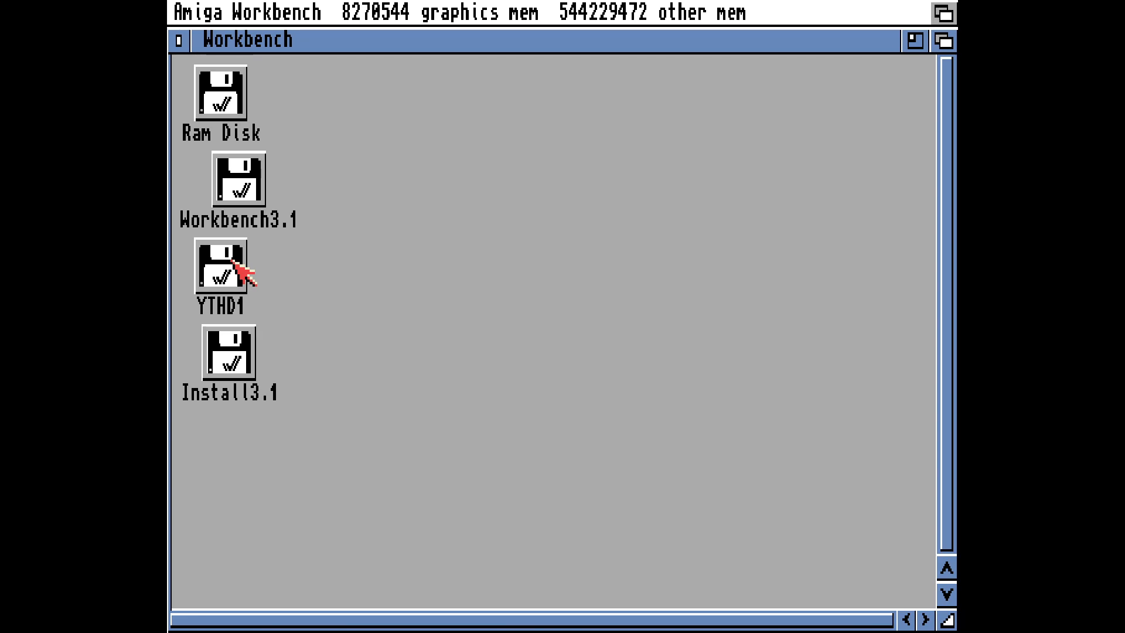
- Check the contents of the YTHD1 hard drive on the Workbench desktop and close its window
double_click(235, 260)
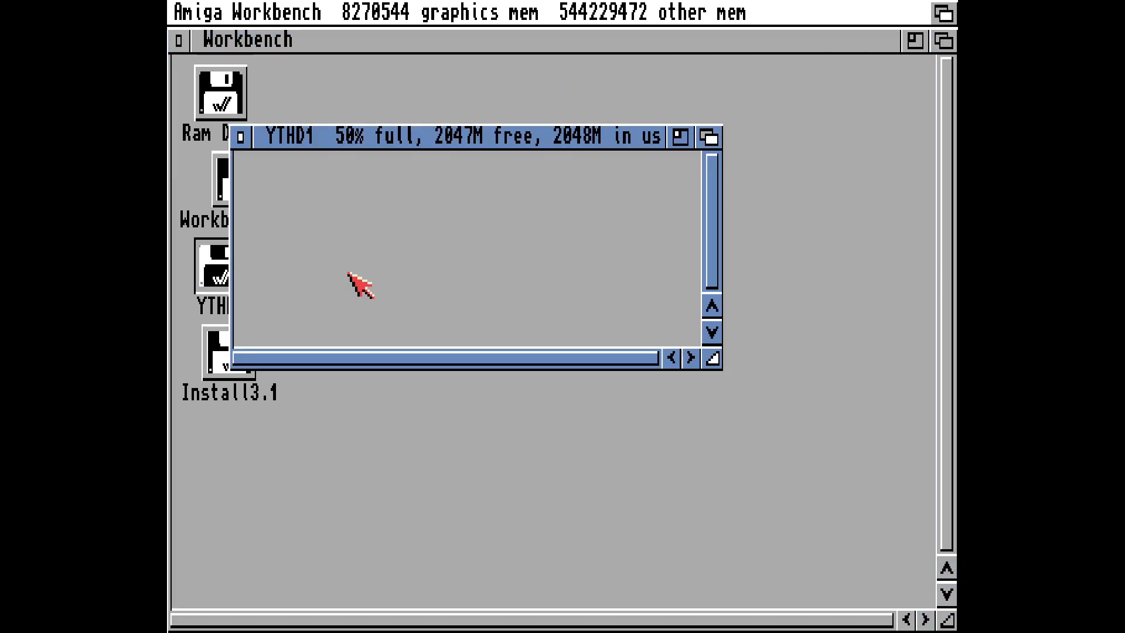
right_click(431, 243)
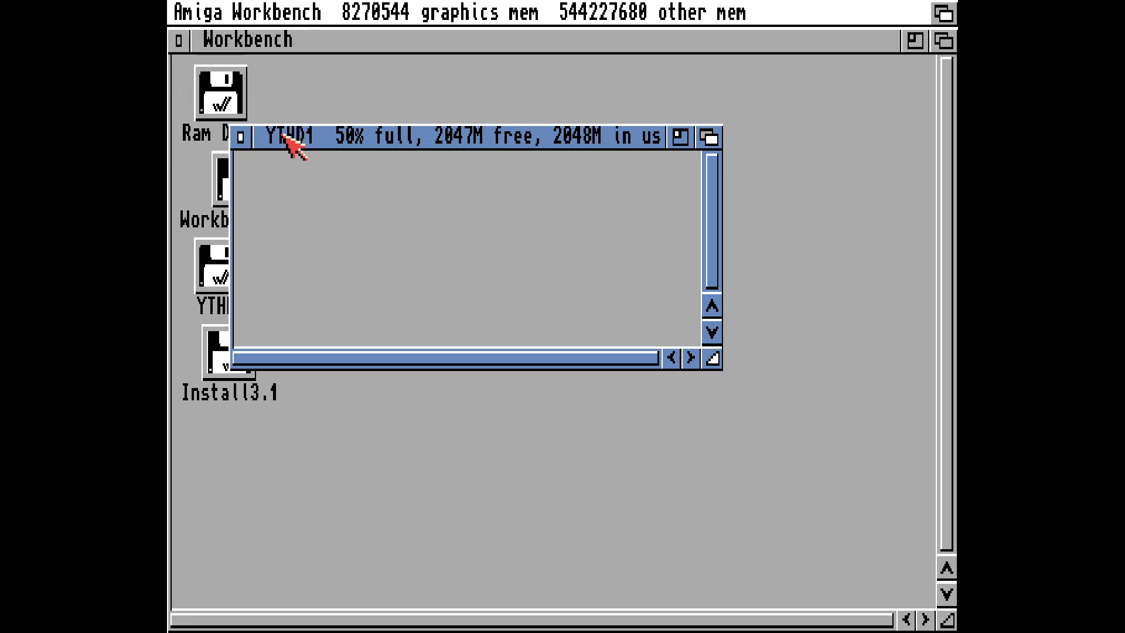
left_click(240, 137)
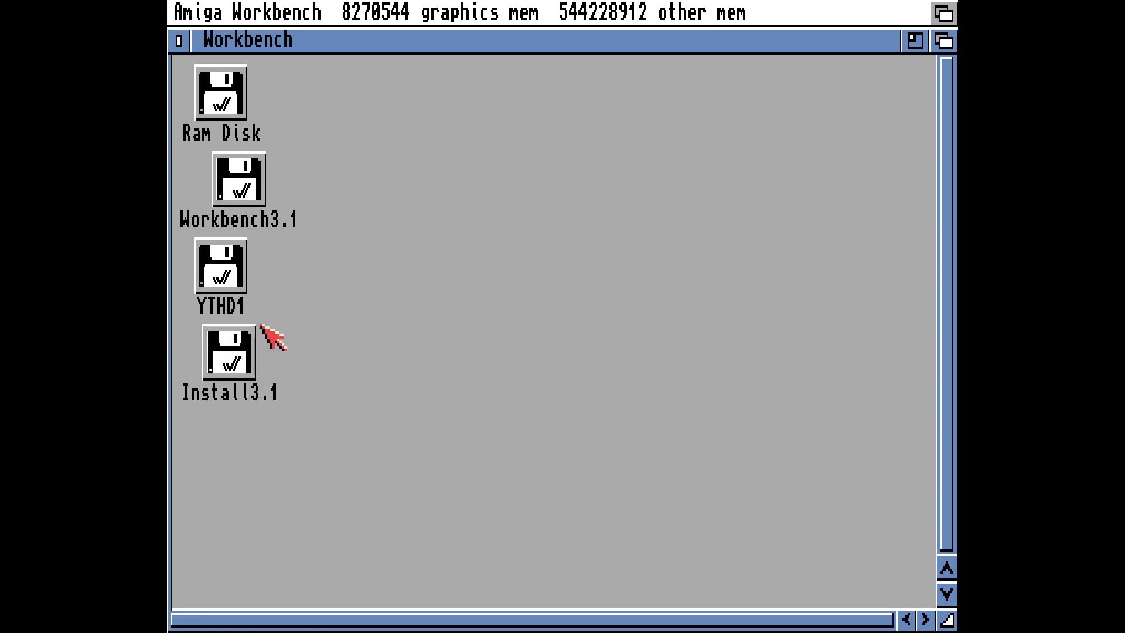
- Launch the English Release 3.1 installer from the Install drawer on the Install3.1 disk
double_click(233, 363)
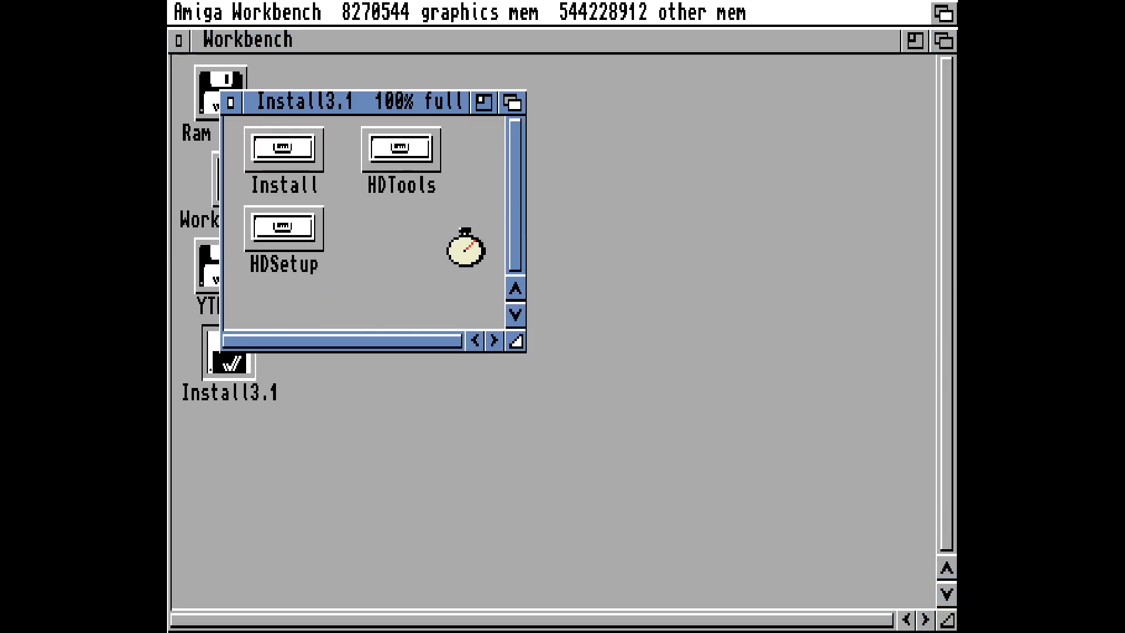
double_click(275, 148)
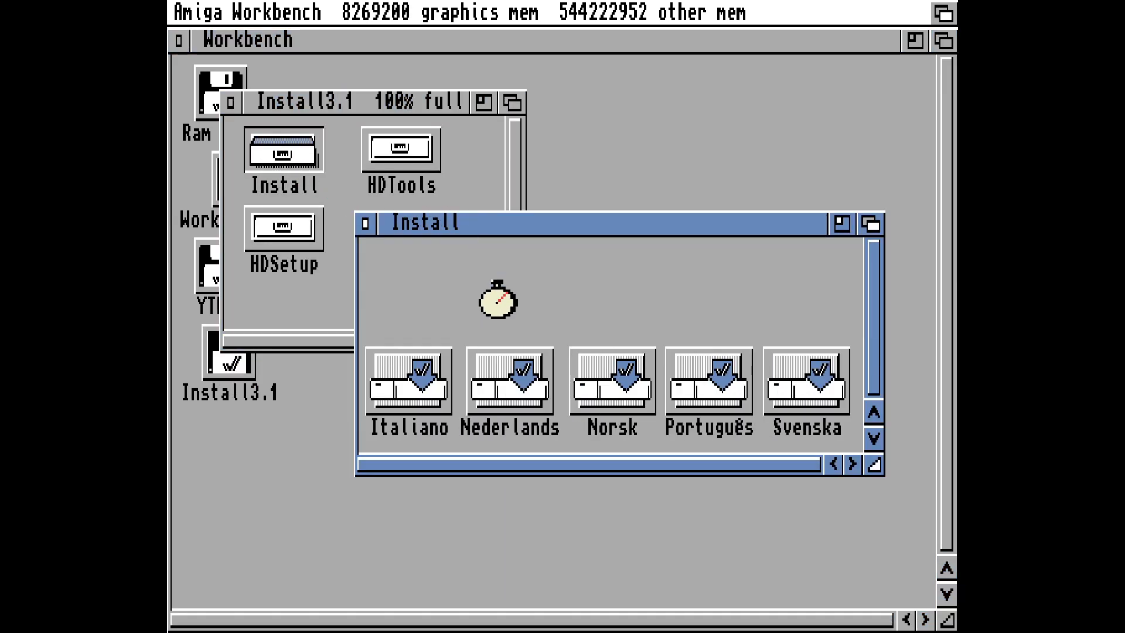
double_click(626, 281)
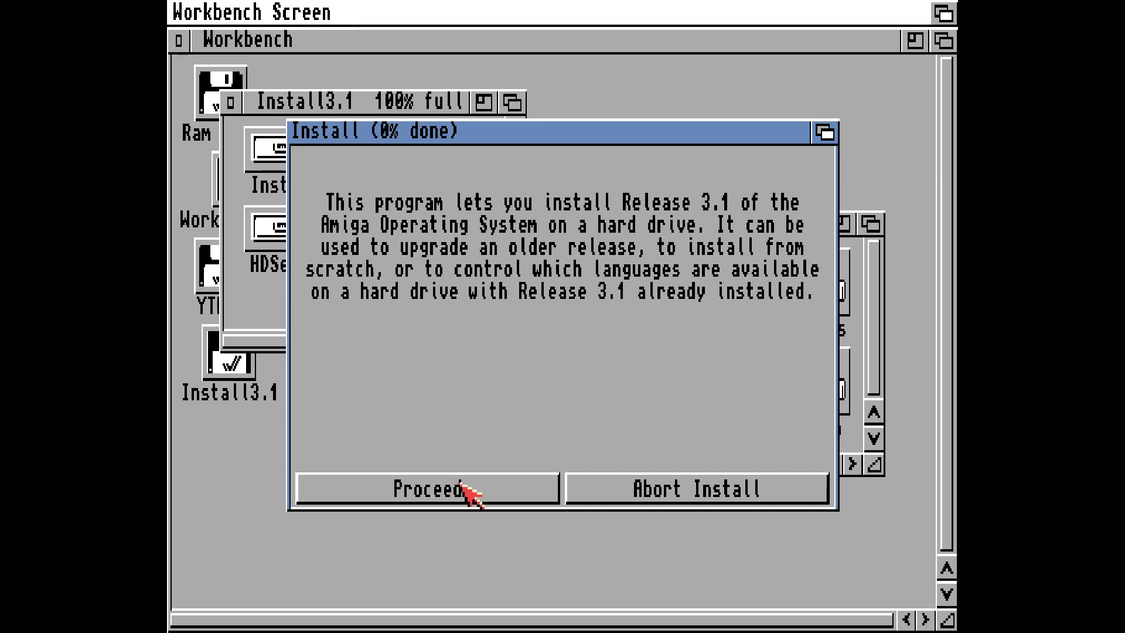
- Set the installation mode to Intermediate User and accept the YTHD1: partition as the target for Release 3.1
left_click(463, 487)
left_click(452, 454)
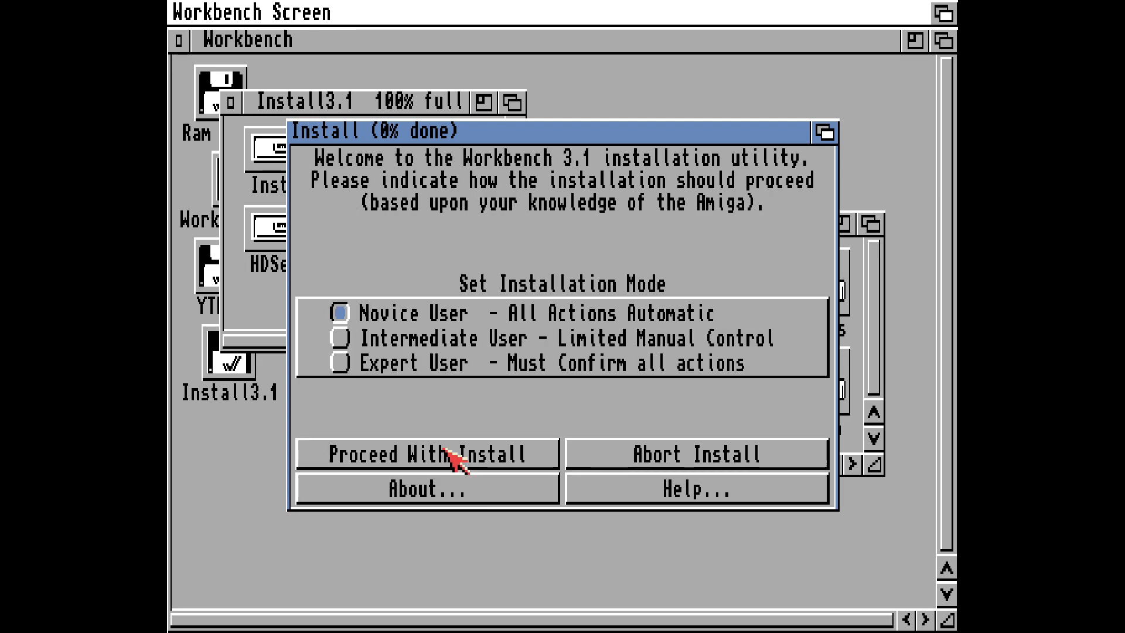
left_click(343, 338)
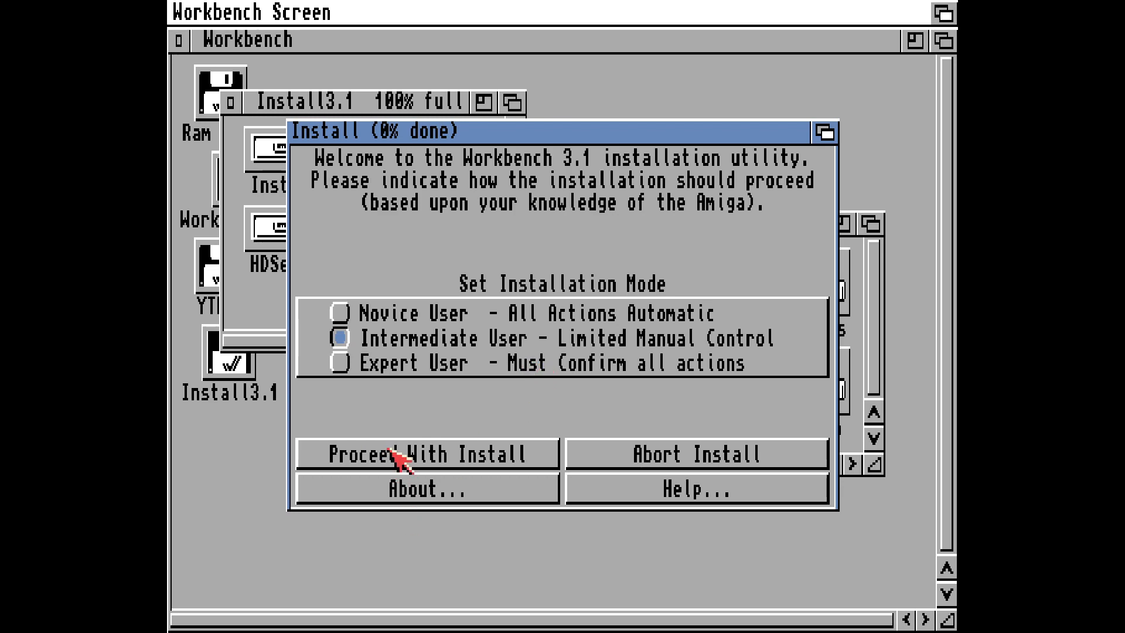
left_click(390, 450)
left_click(380, 464)
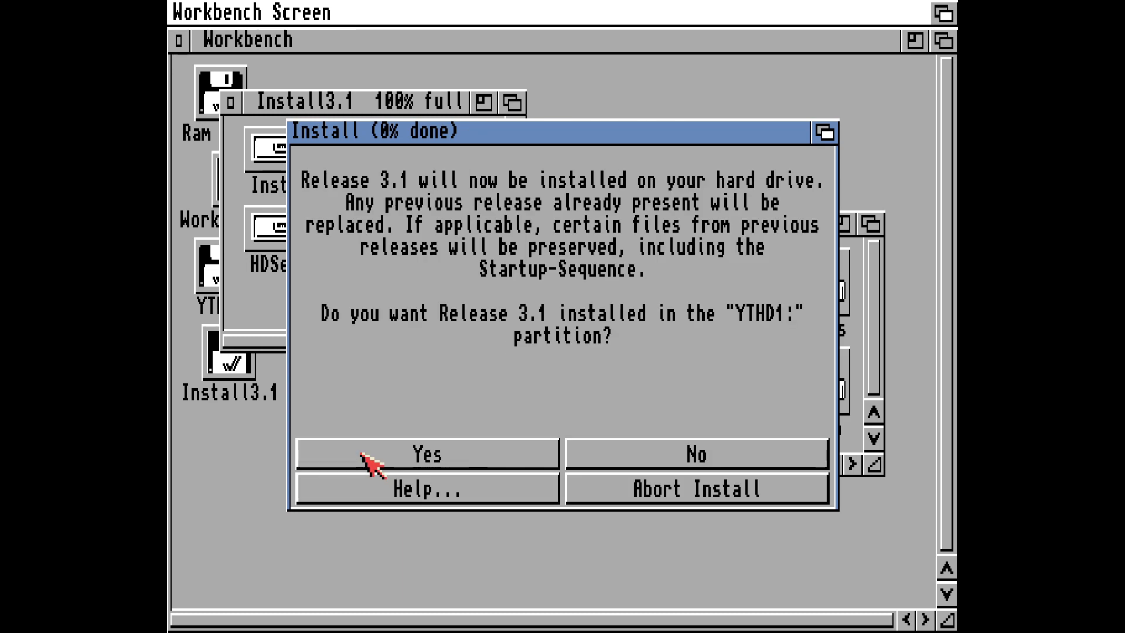
left_click(361, 454)
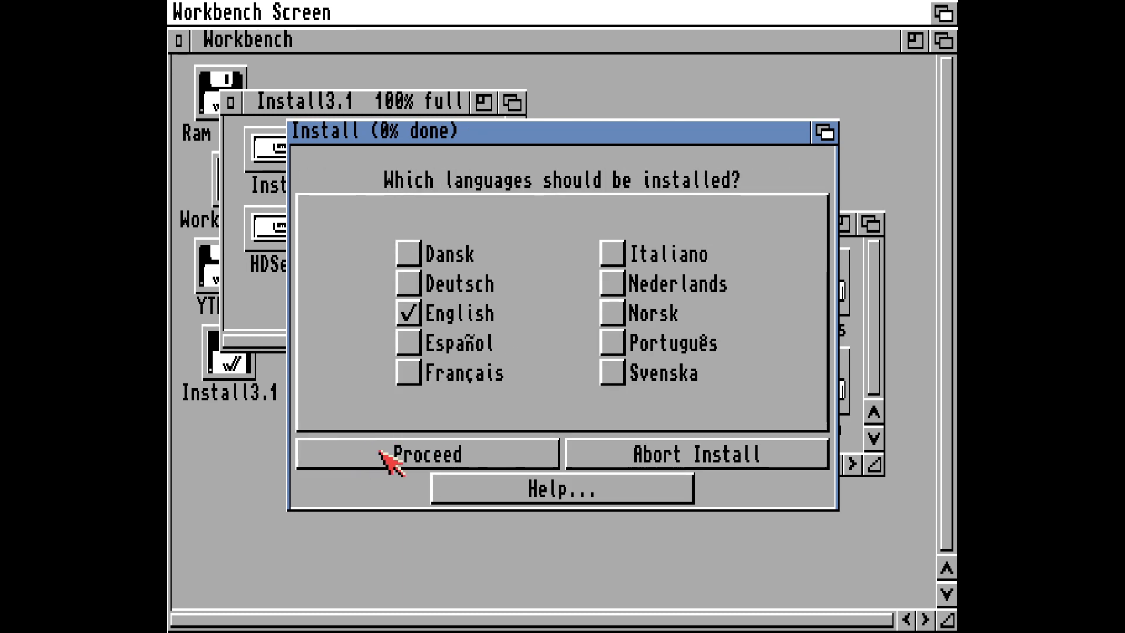
- Choose English as the installed language and American as the keymap, and continue the installation
left_click(372, 462)
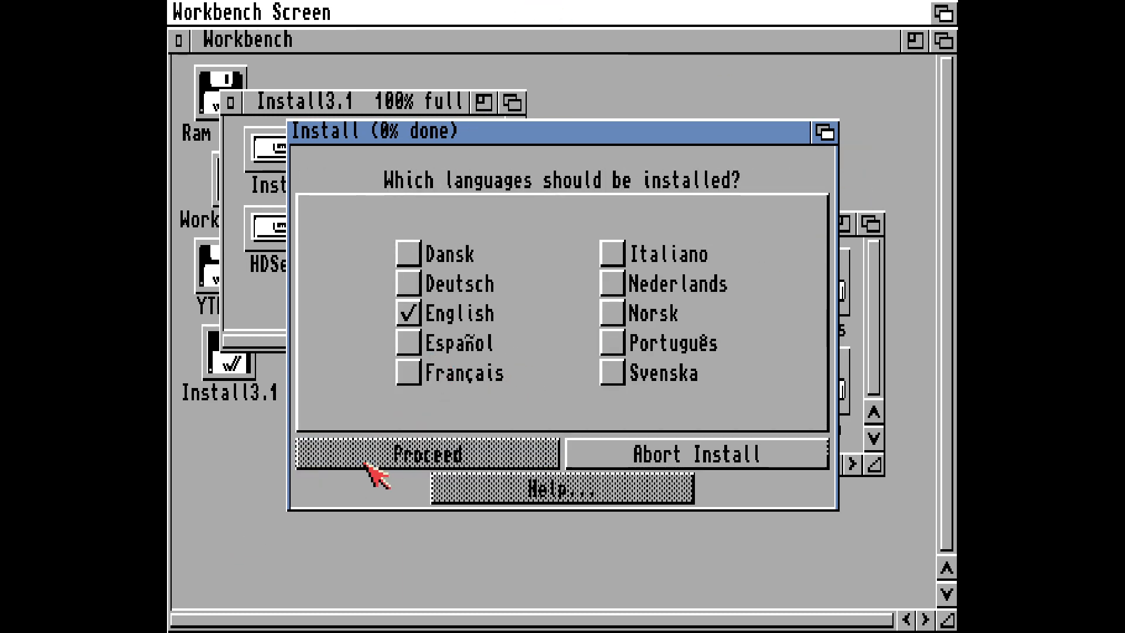
left_click(398, 451)
left_click(388, 215)
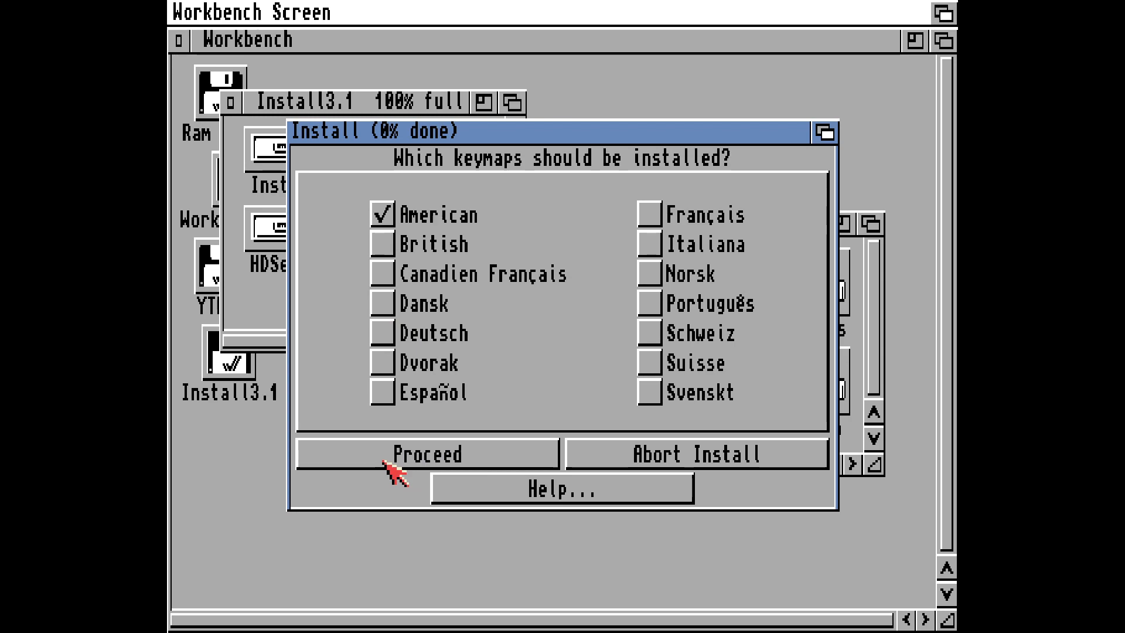
left_click(386, 461)
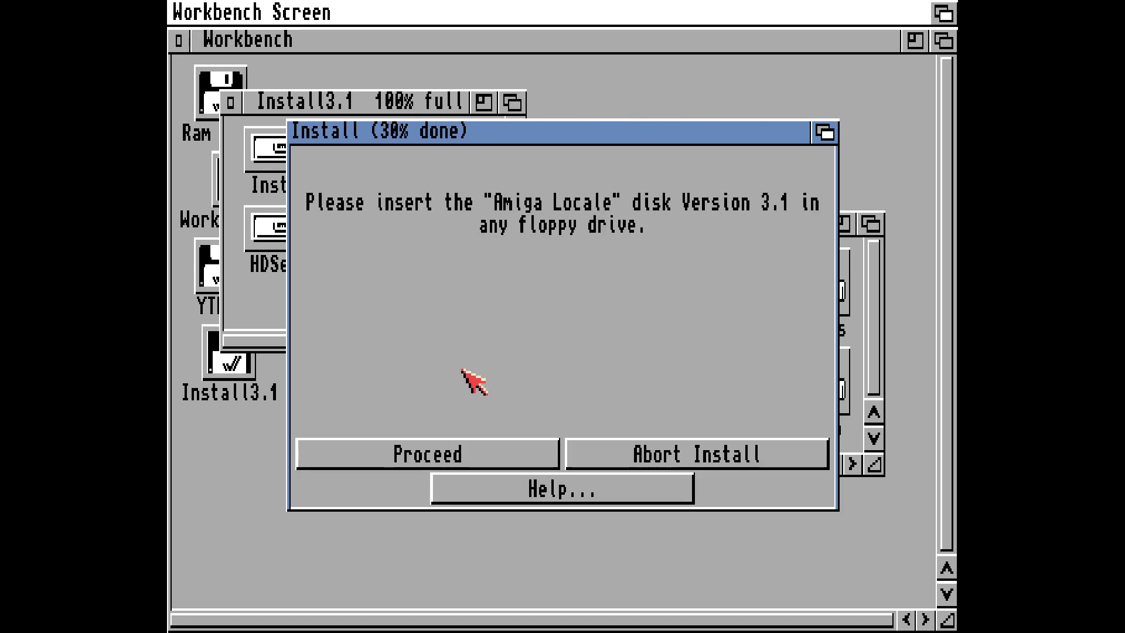
- Insert the Workbench3.1 Locale.adf disk into floppy drive DF2 for the installer
key("F12")
key("Down")
key("Return")
key("Down")
key("Down")
key("Down")
key("Down")
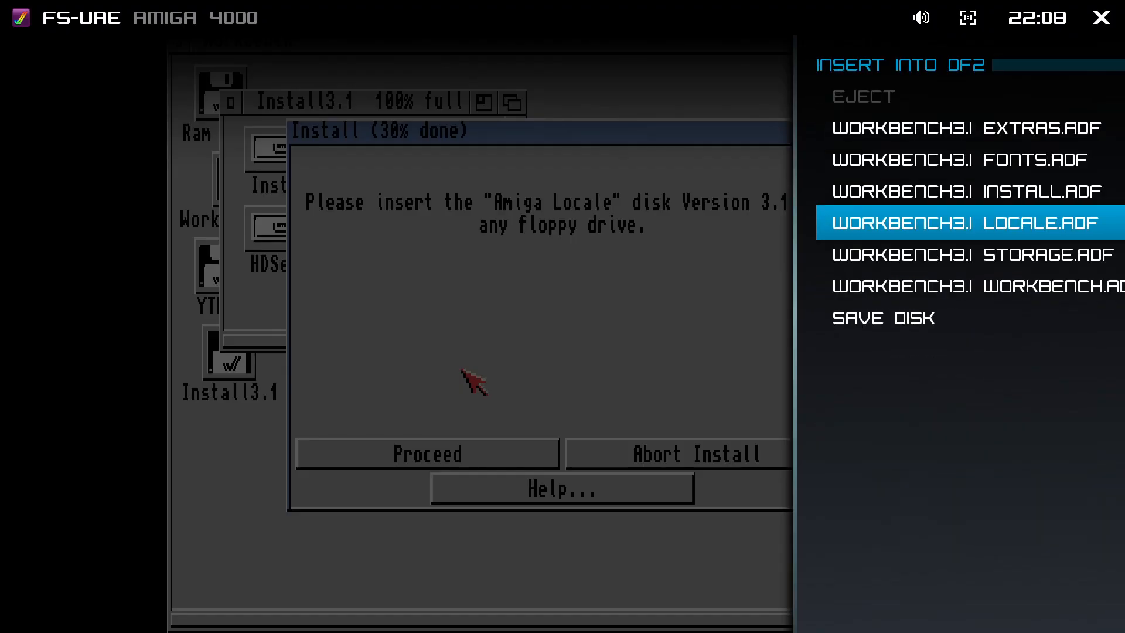
key("Return")
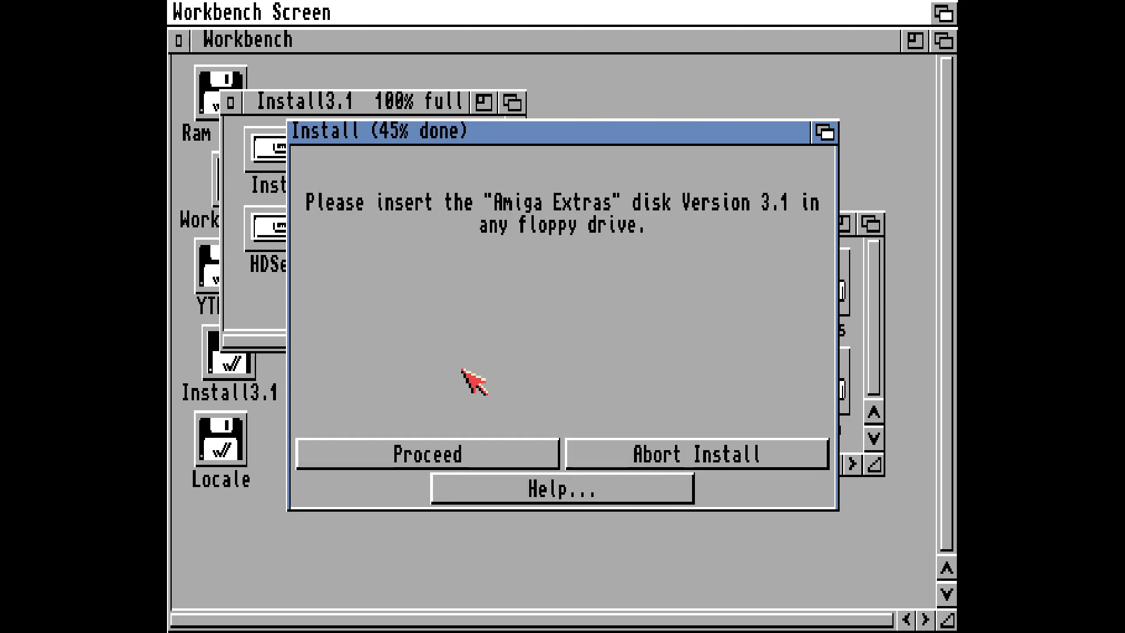
- Insert the Workbench3.1 Extras.adf disk into floppy drive DF3
key("F12")
key("Return")
key("Down")
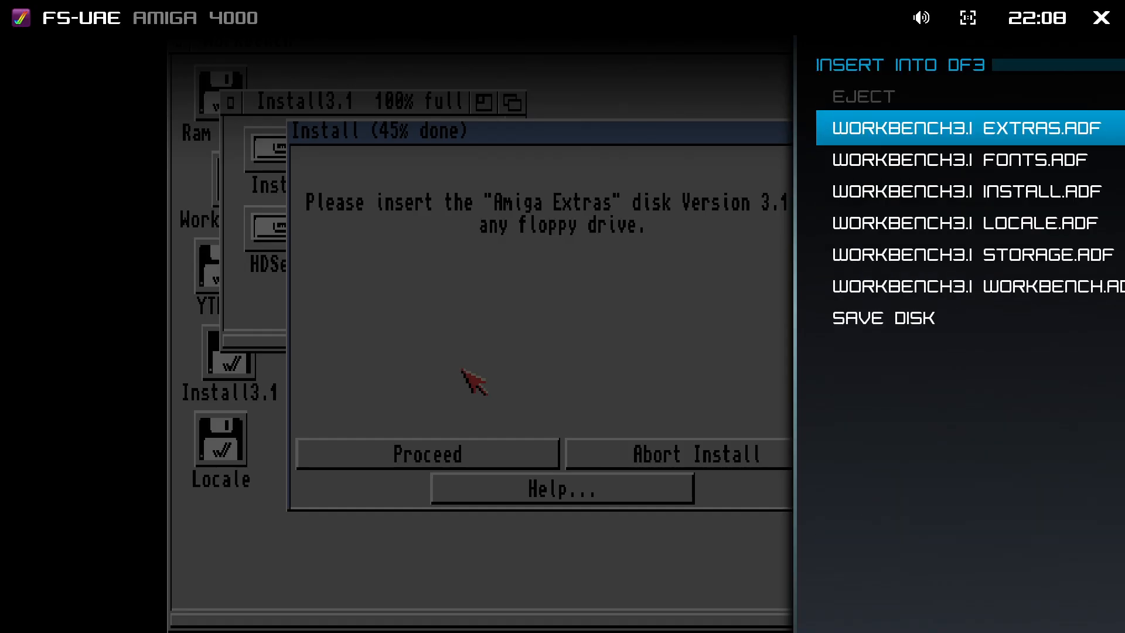
key("Return")
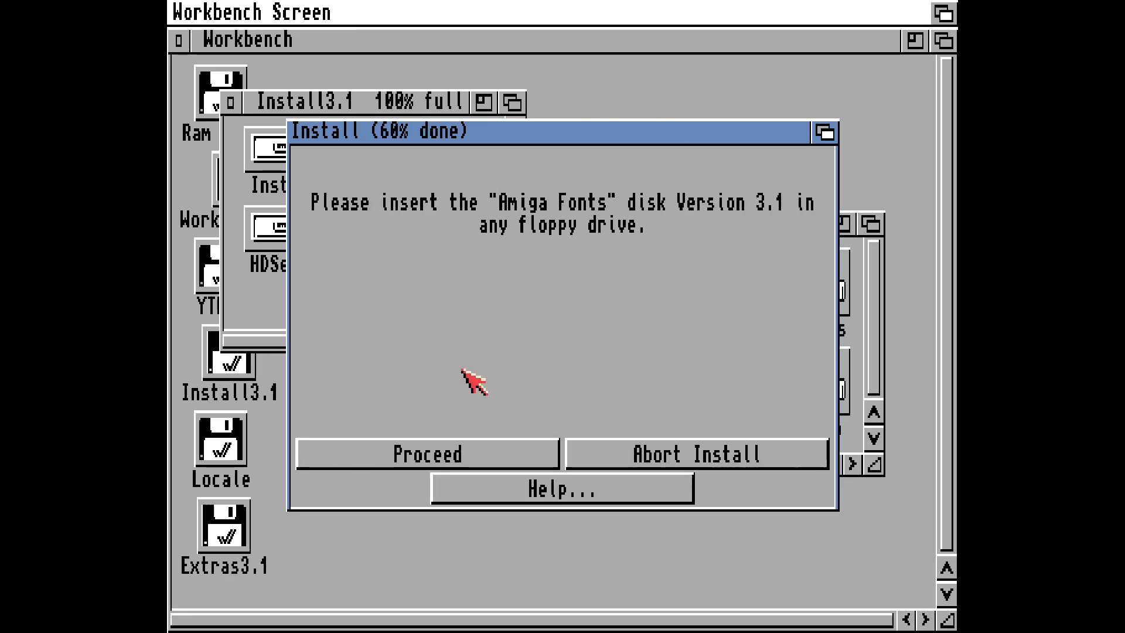
- Replace the Extras disk in DF3 with Workbench3.1 Fonts.adf
key("F12")
key("Return")
key("Down")
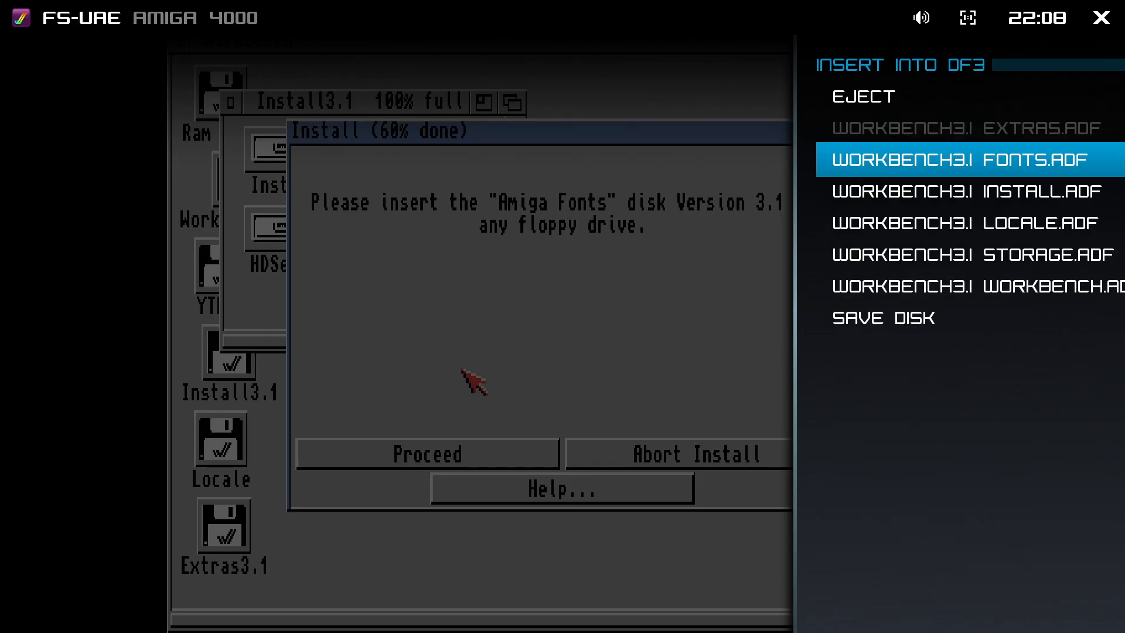
key("Return")
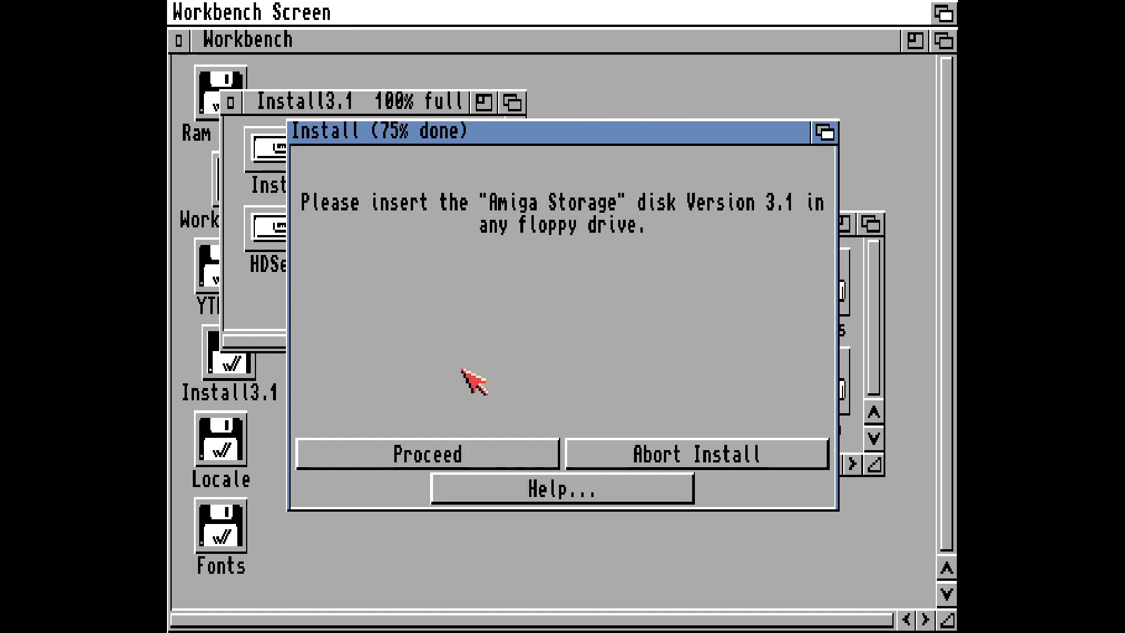
- Swap the Fonts disk in DF3 for Workbench3.1 Storage.adf
key("F12")
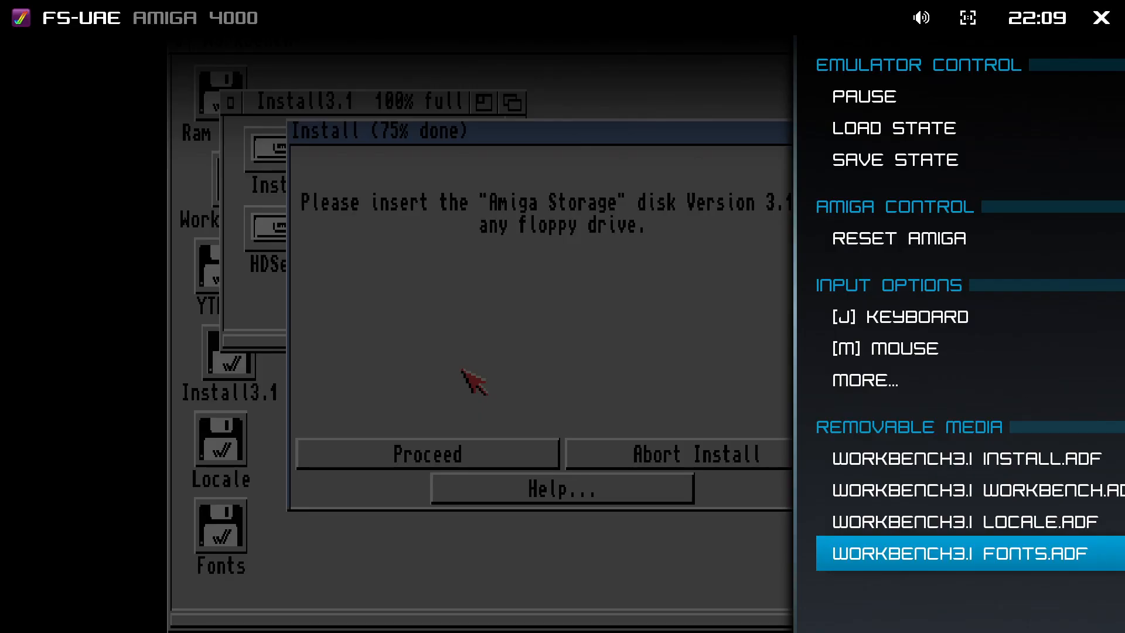
key("Return")
key("Down")
key("Down")
key("Down")
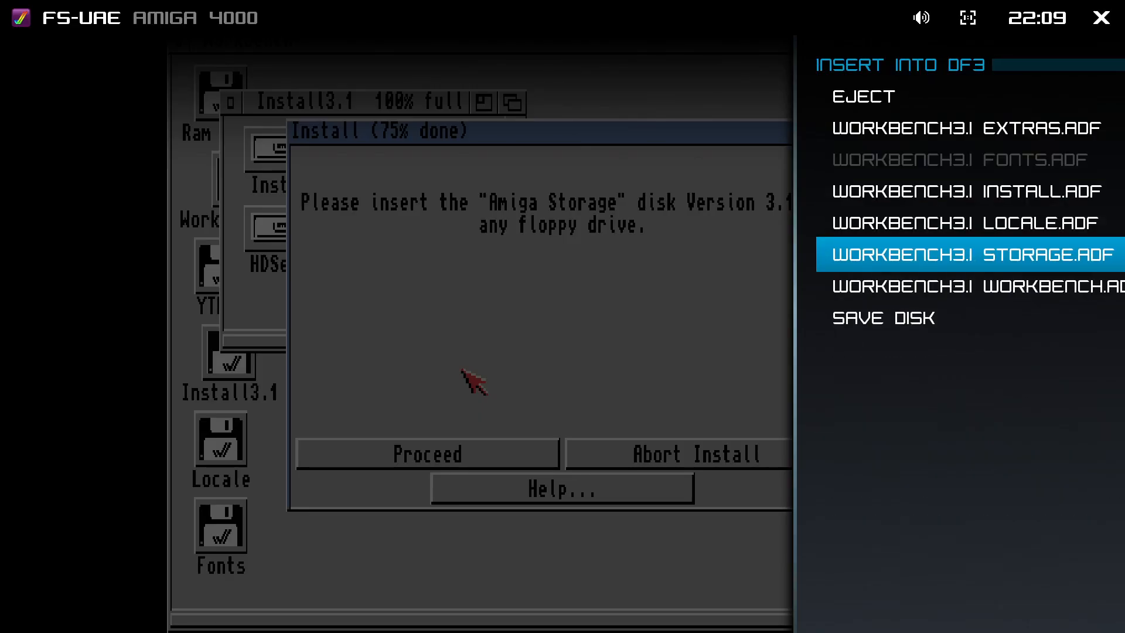
key("Return")
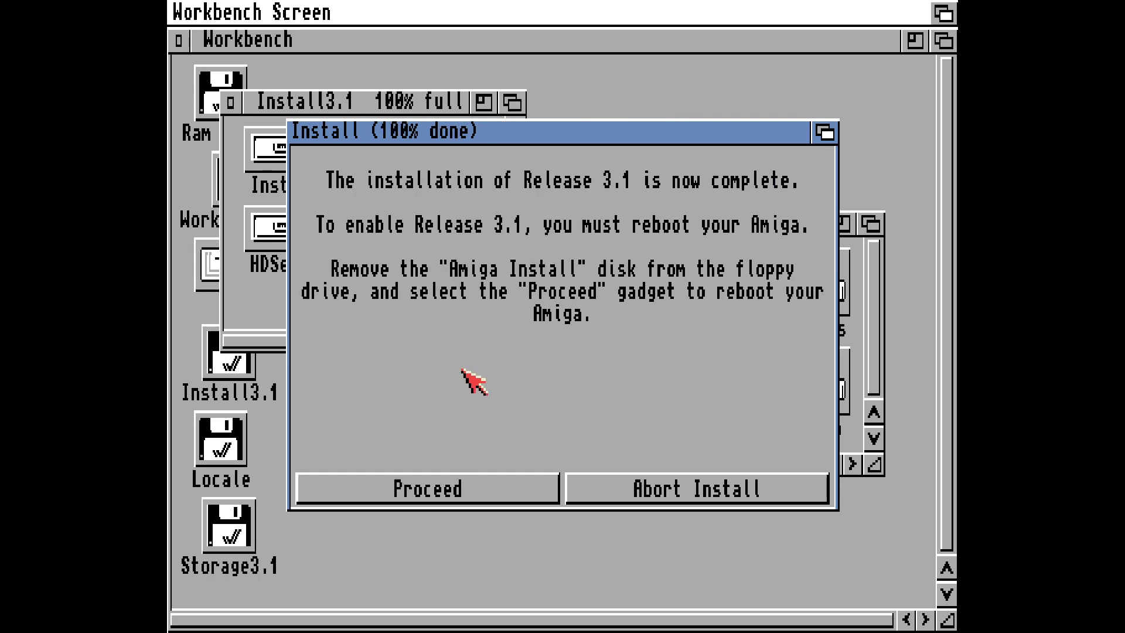
- Eject the Storage disk from floppy drive DF3
key("F12")
key("Return")
key("Up")
key("Up")
key("Up")
key("Up")
key("Return")
- Eject the Workbench3.1 Locale.adf disk from floppy drive DF2
key("F12")
key("Up")
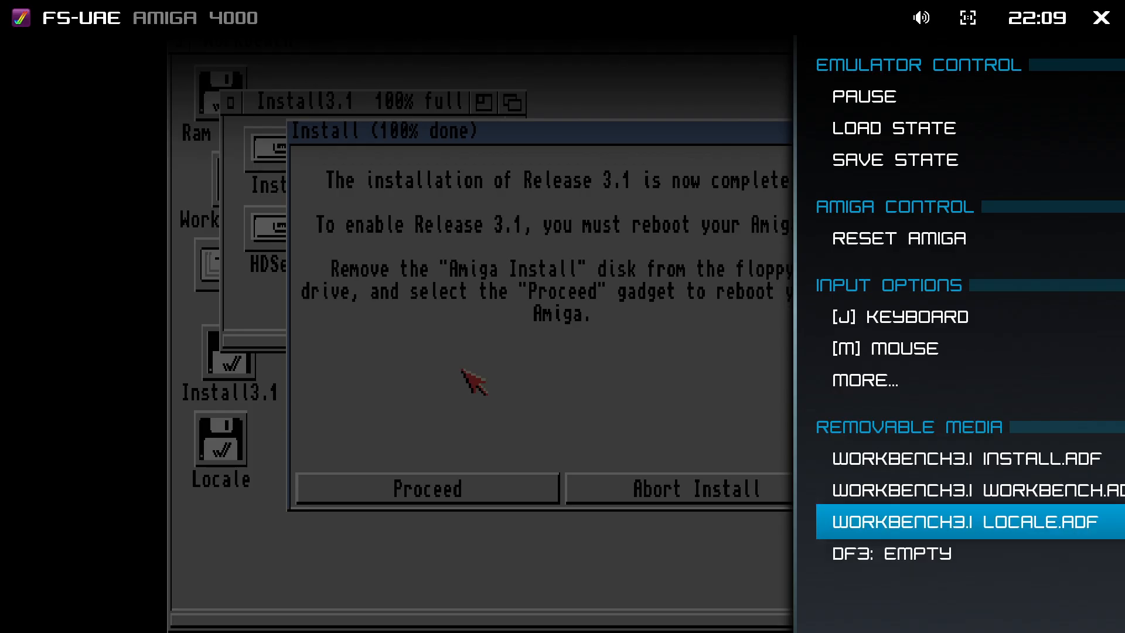
key("Return")
key("Up")
key("Up")
key("Up")
key("Return")
- Eject the Workbench3.1 Workbench.adf disk from floppy drive DF1
key("F12")
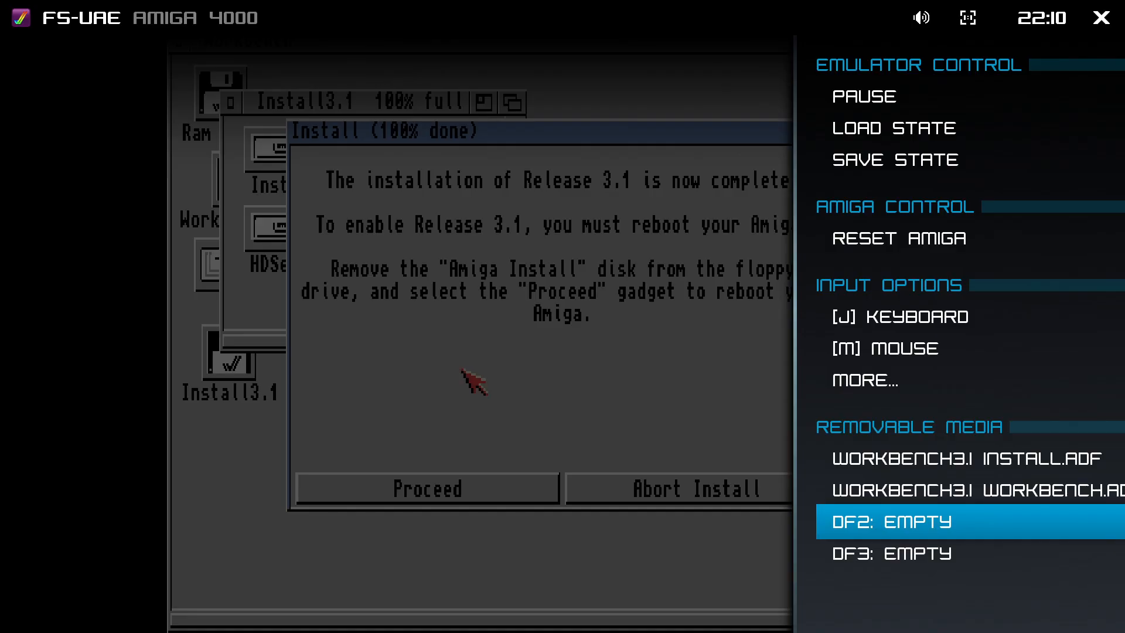
key("Up")
key("Return")
key("Up")
key("Up")
key("Up")
key("Up")
key("Up")
key("Up")
key("Return")
- Eject the Workbench3.1 Install.adf disk from DF0 and let the installer reboot the Amiga from the hard drive
key("F12")
key("Up")
key("Return")
key("Up")
key("Up")
key("Up")
key("Return")
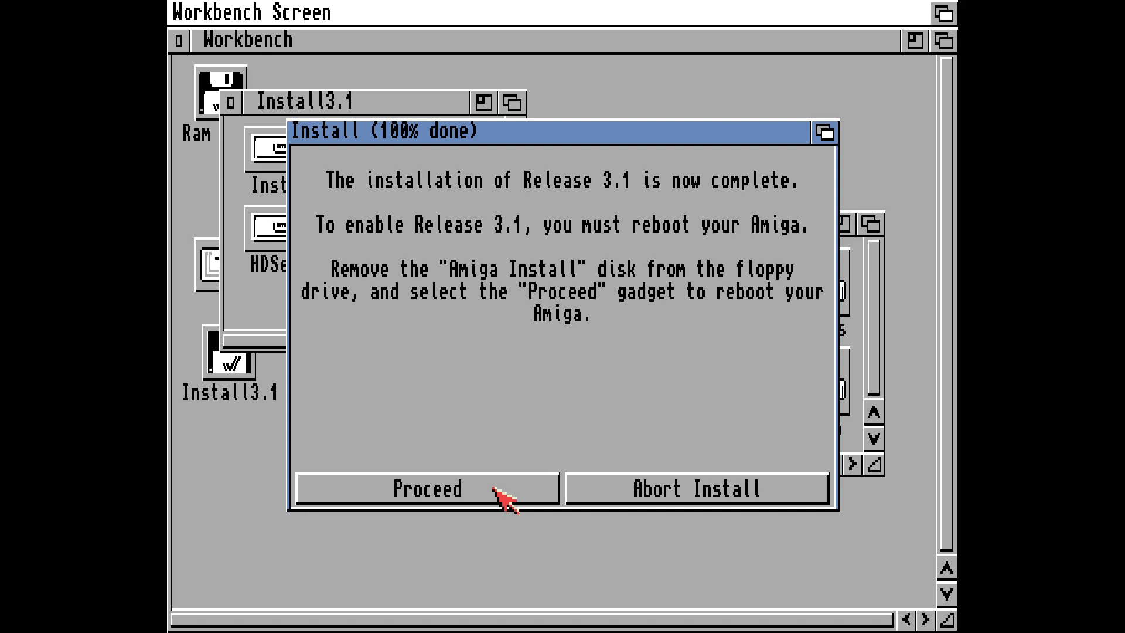
left_click(499, 496)
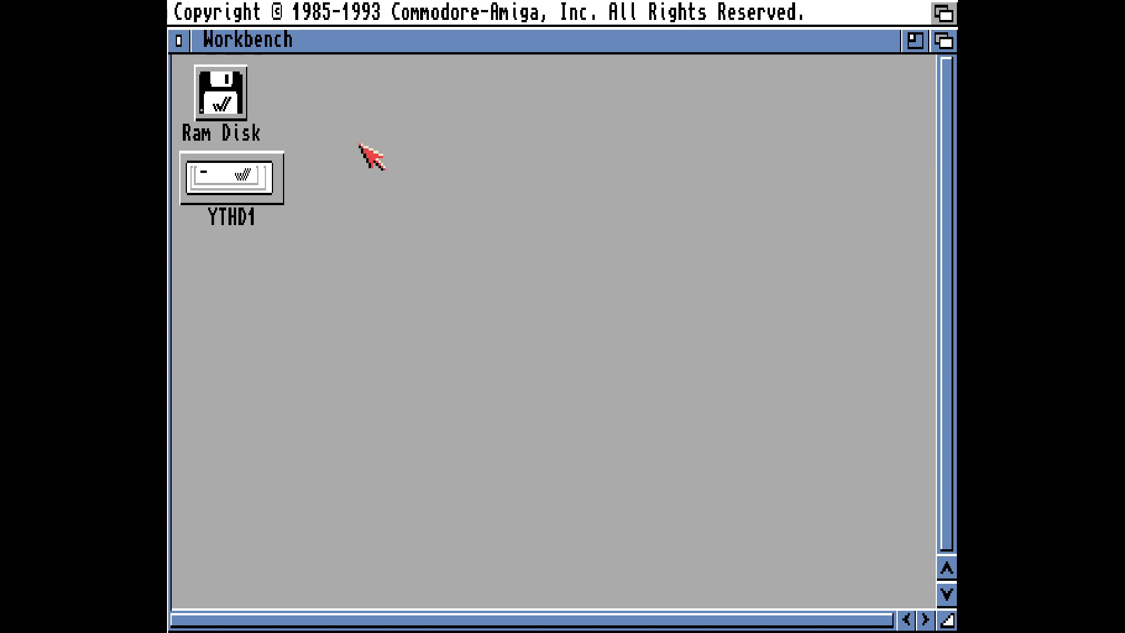
- Examine the contents of the YTHD1 drive and the Ram Disk on the Workbench desktop, closing each window
left_click(272, 192)
double_click(271, 191)
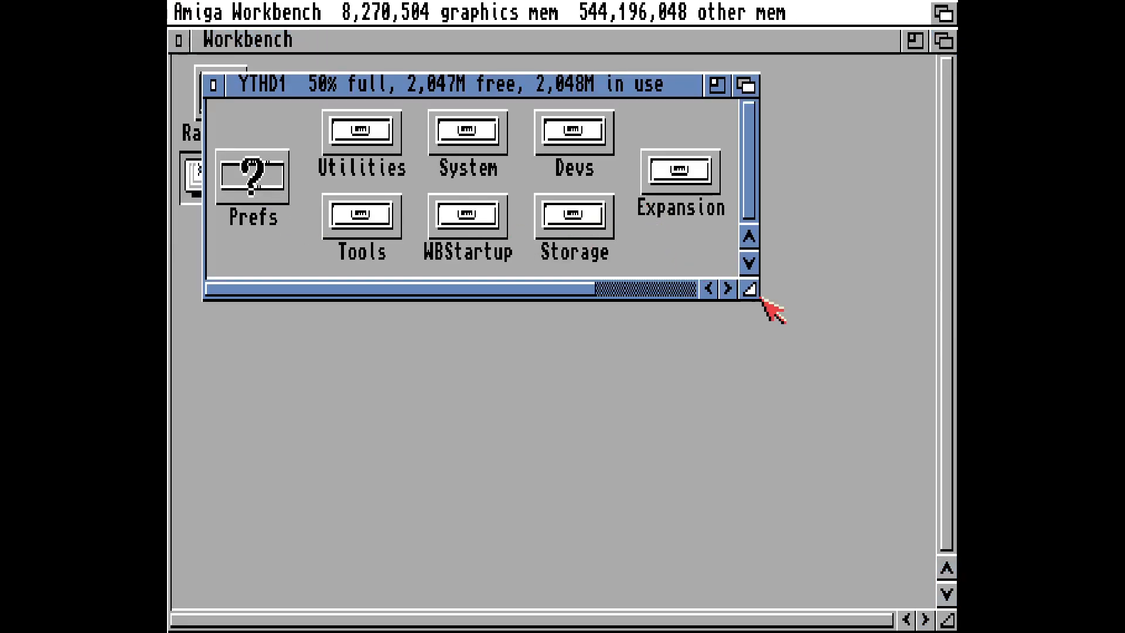
left_click_drag(749, 288, 836, 416)
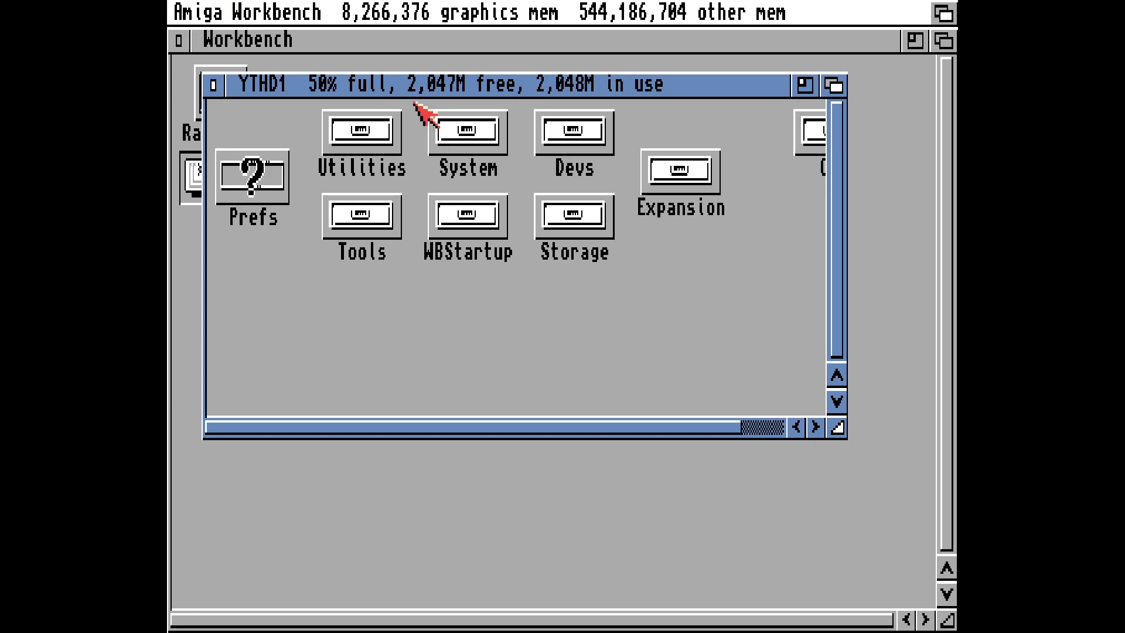
left_click(214, 86)
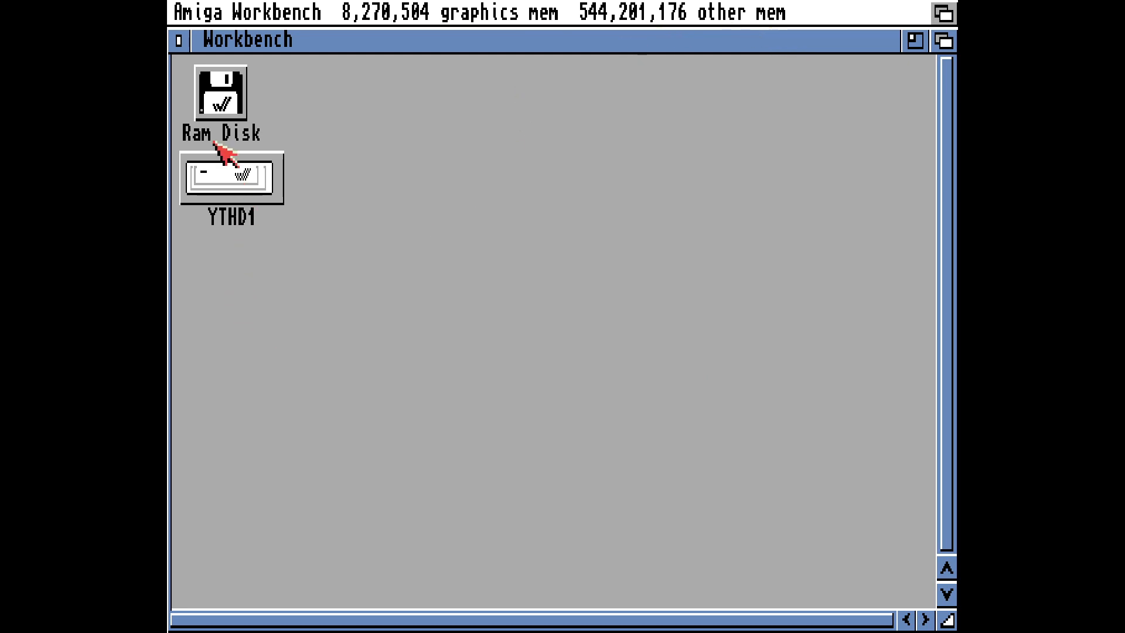
double_click(234, 162)
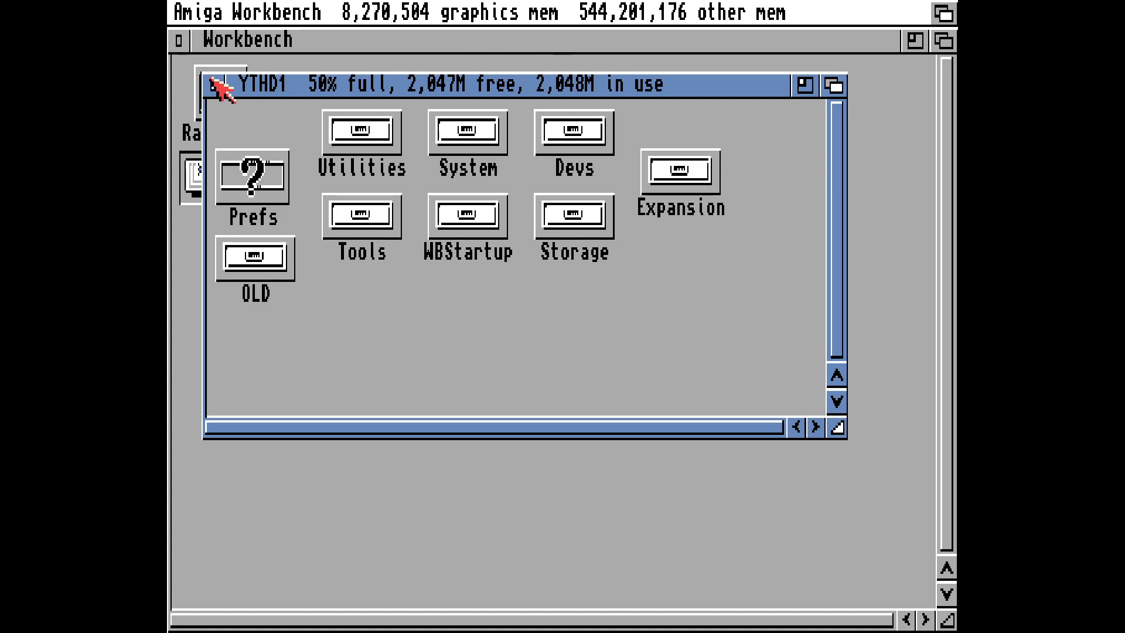
left_click(215, 85)
double_click(215, 94)
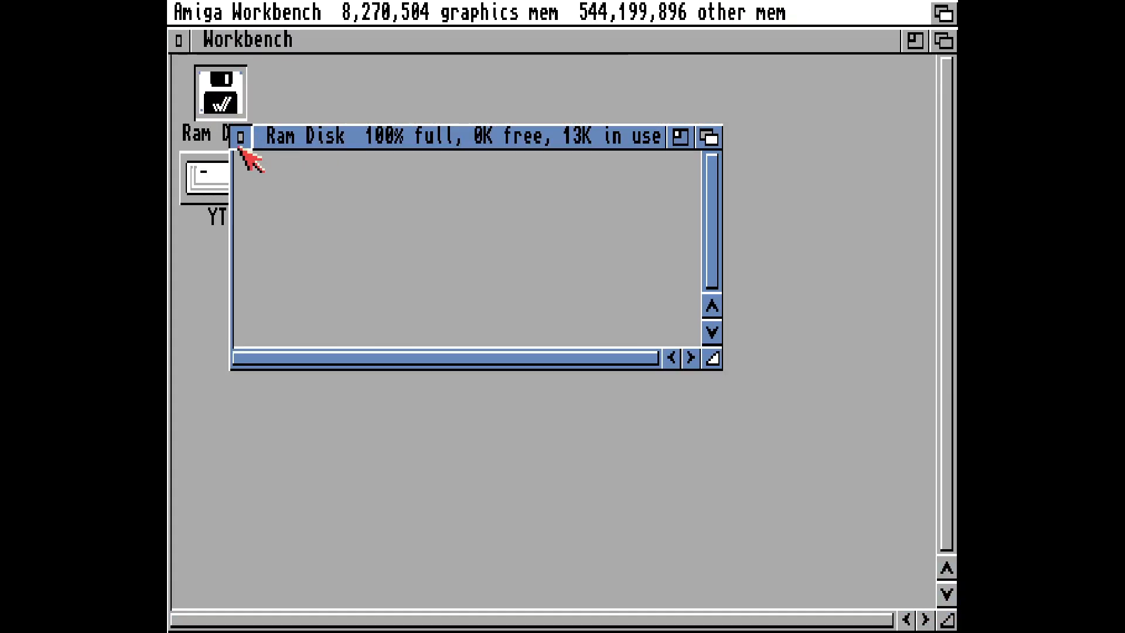
left_click(241, 138)
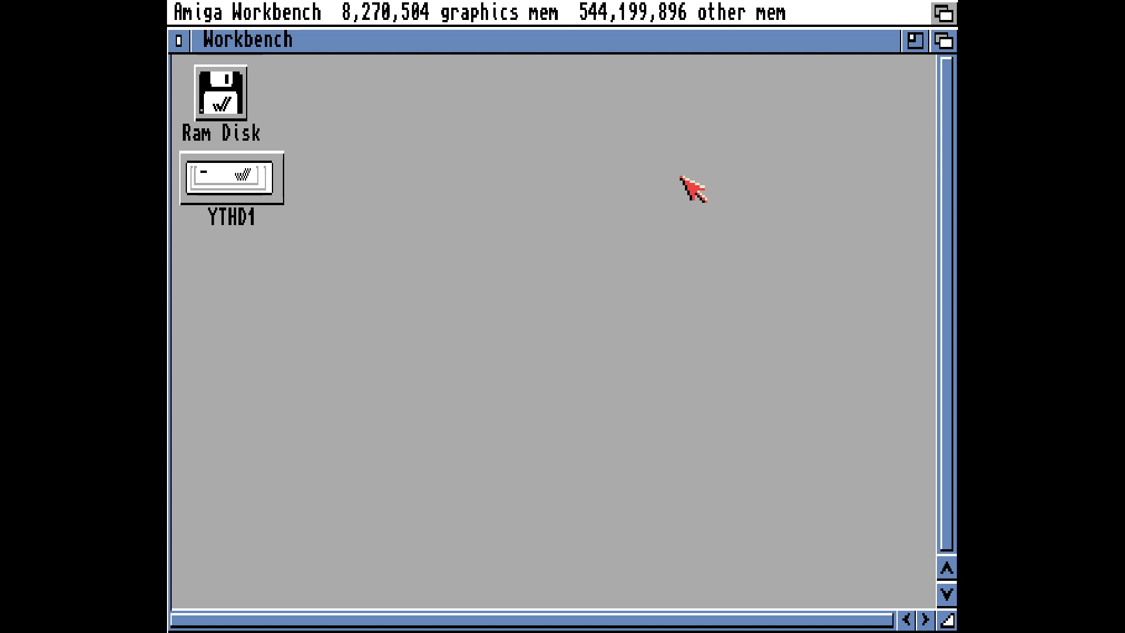
- Reset the emulated Amiga and leave the emulator to return to the FS-UAE Launcher
key("F12")
key("Up")
key("Up")
key("Up")
key("Up")
key("Up")
key("Up")
key("Up")
key("Up")
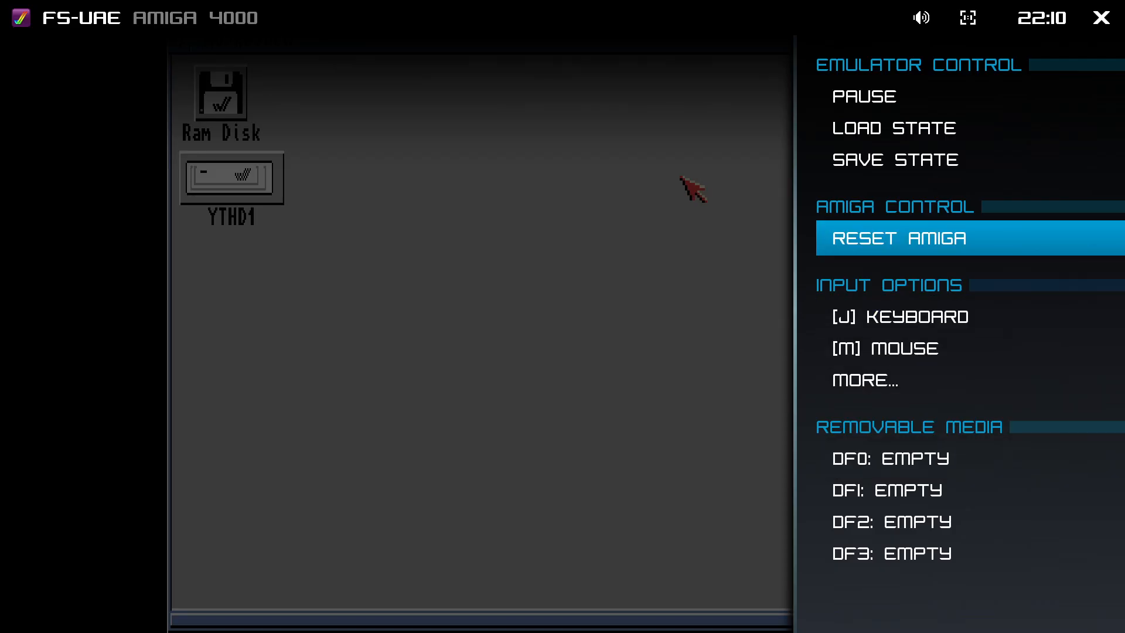
key("Return")
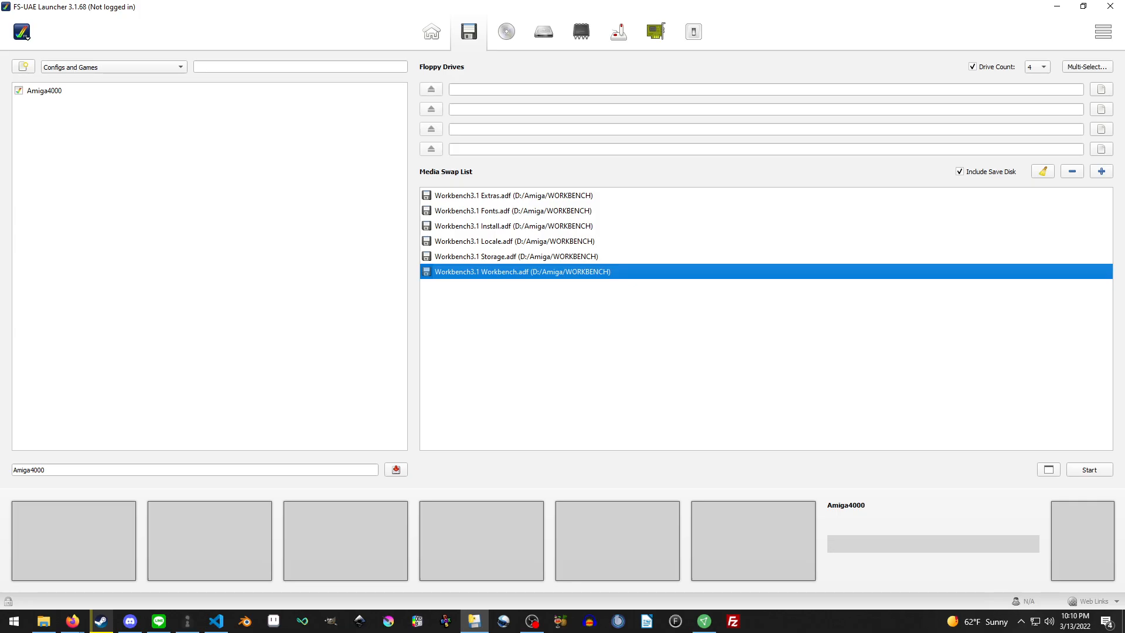
- Switch to File Explorer and examine the installed files in the YTHD1 folder, including its Storage, Fonts and Expansion subfolders
key("alt+Tab")
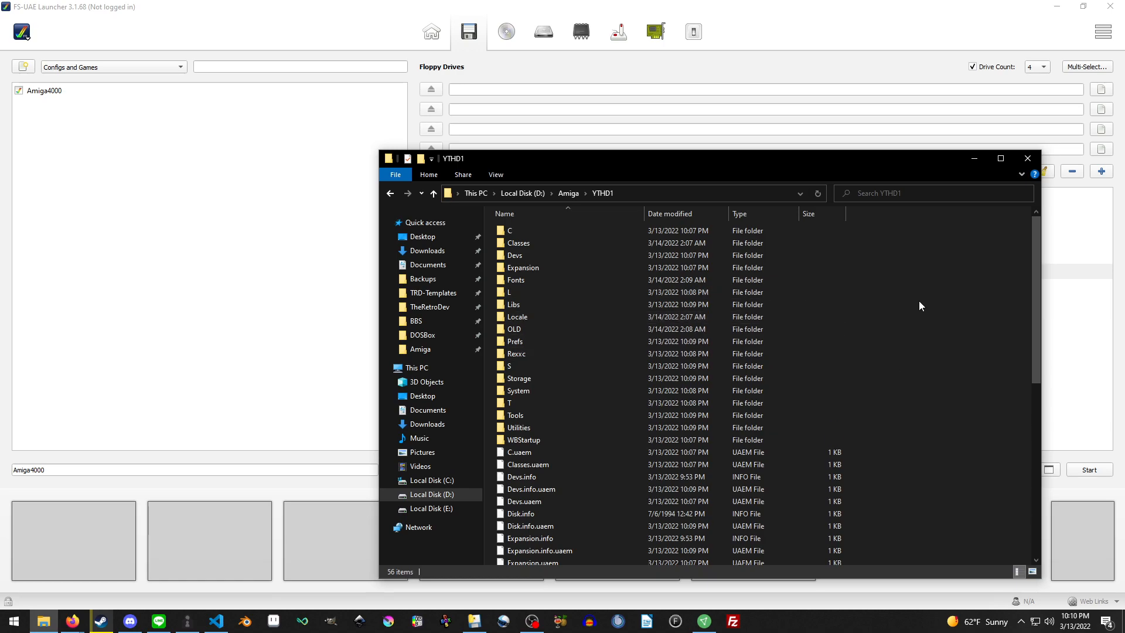
scroll(922, 303, "down", 10)
scroll(921, 282, "up", 10)
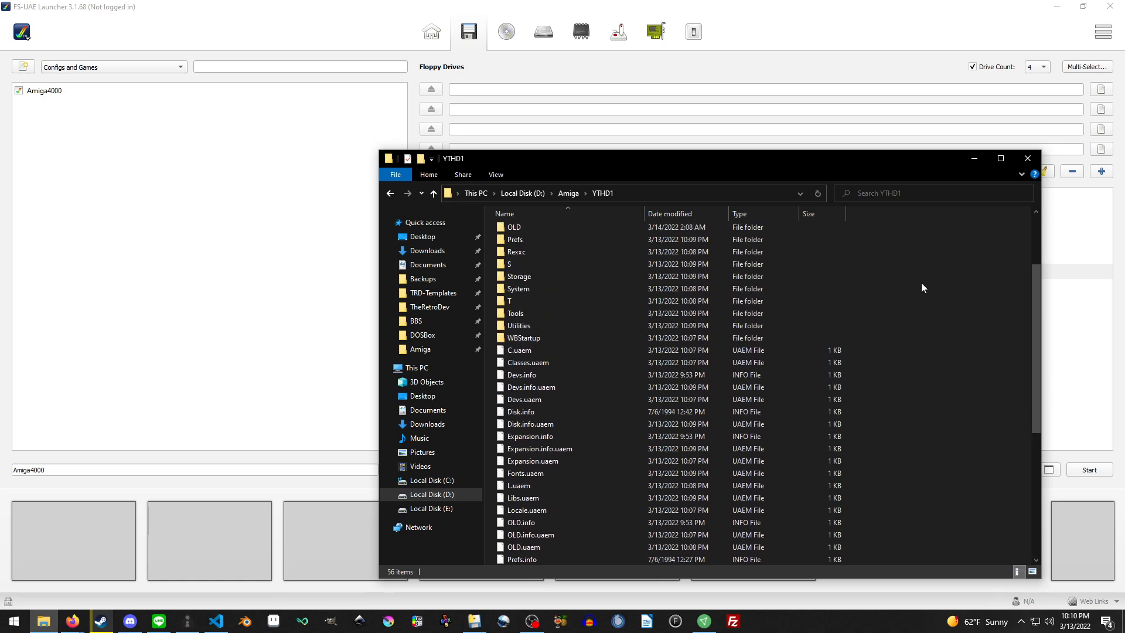
double_click(570, 381)
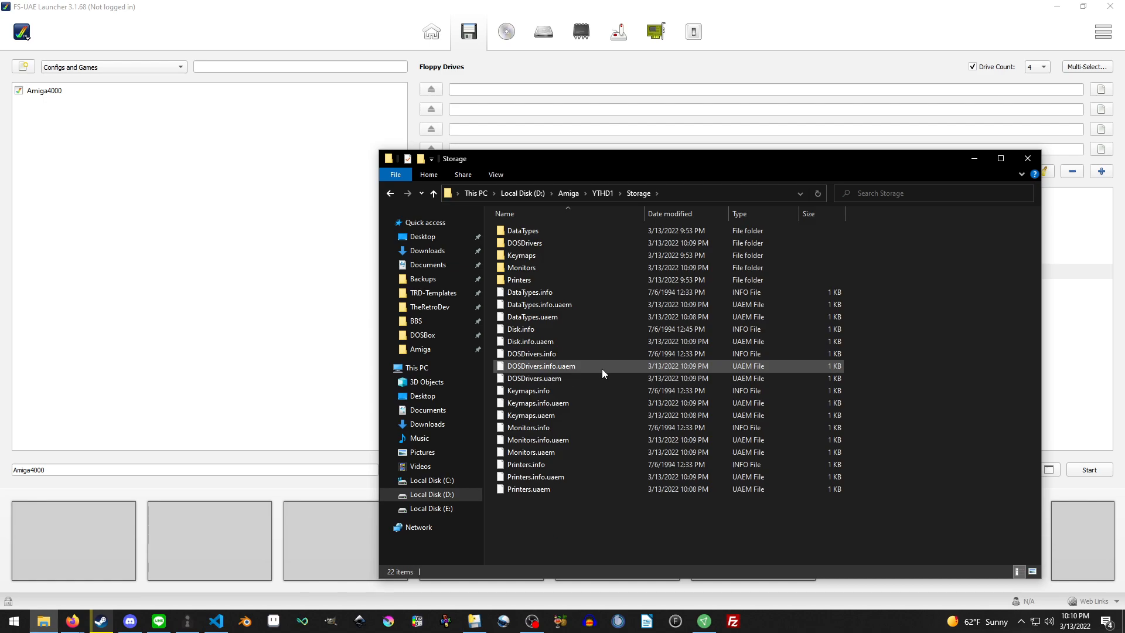
key("alt+Left")
double_click(532, 283)
key("alt+Left")
double_click(536, 268)
key("alt+Left")
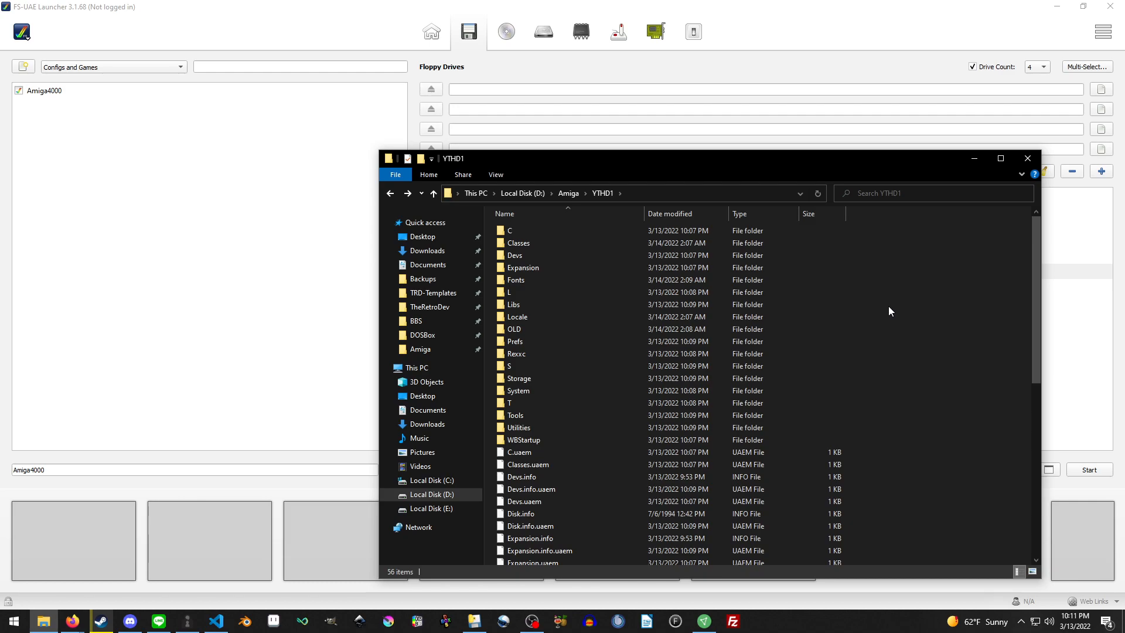
- Return to the FS-UAE Launcher, clear the Media Swap List, and open the D:/Amiga/BetterWB folder for adding floppies
left_click(228, 308)
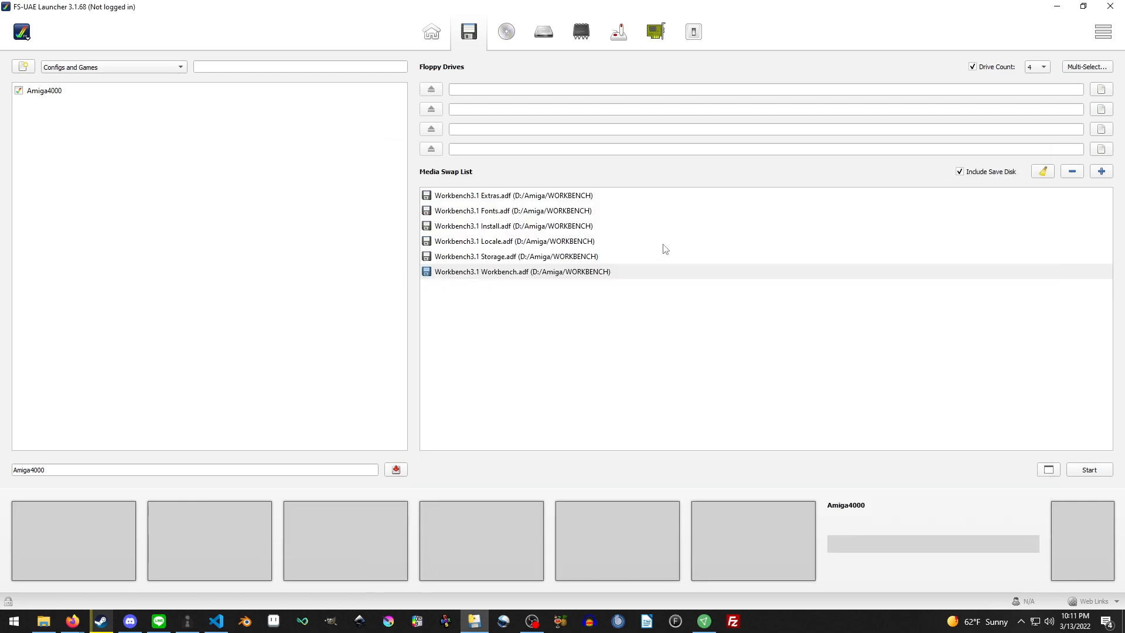
left_click(1042, 171)
left_click(1101, 171)
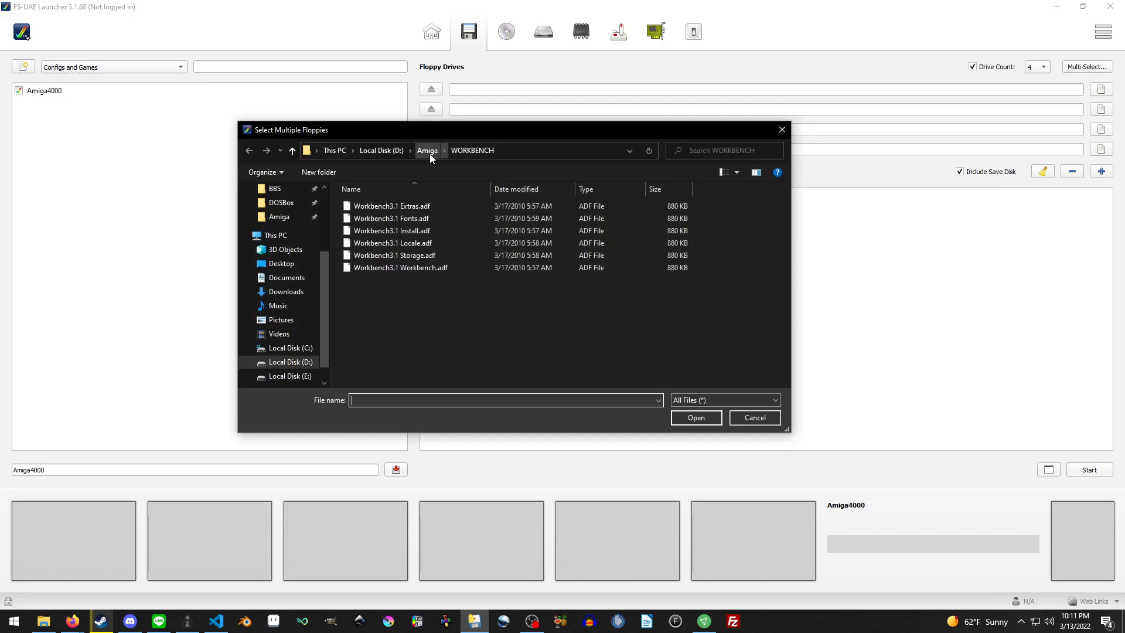
left_click(430, 157)
double_click(412, 204)
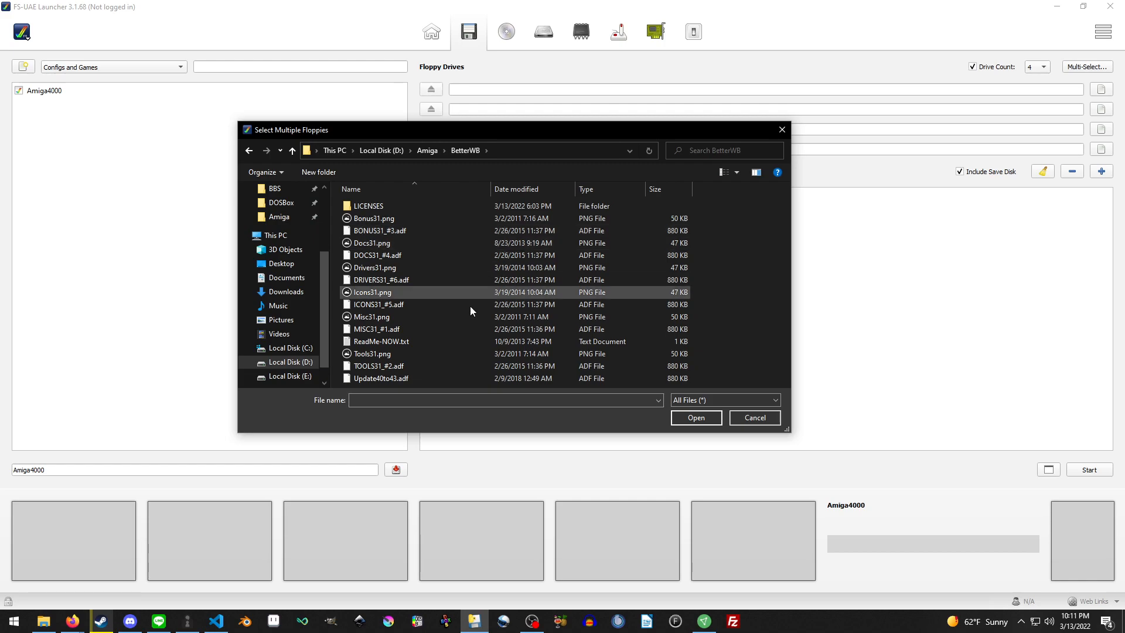
- Add all seven BetterWB ADF images, from BONUS31_#3.adf through Update40to43.adf, to the Media Swap List
left_click(389, 381)
left_click(392, 370, "shift")
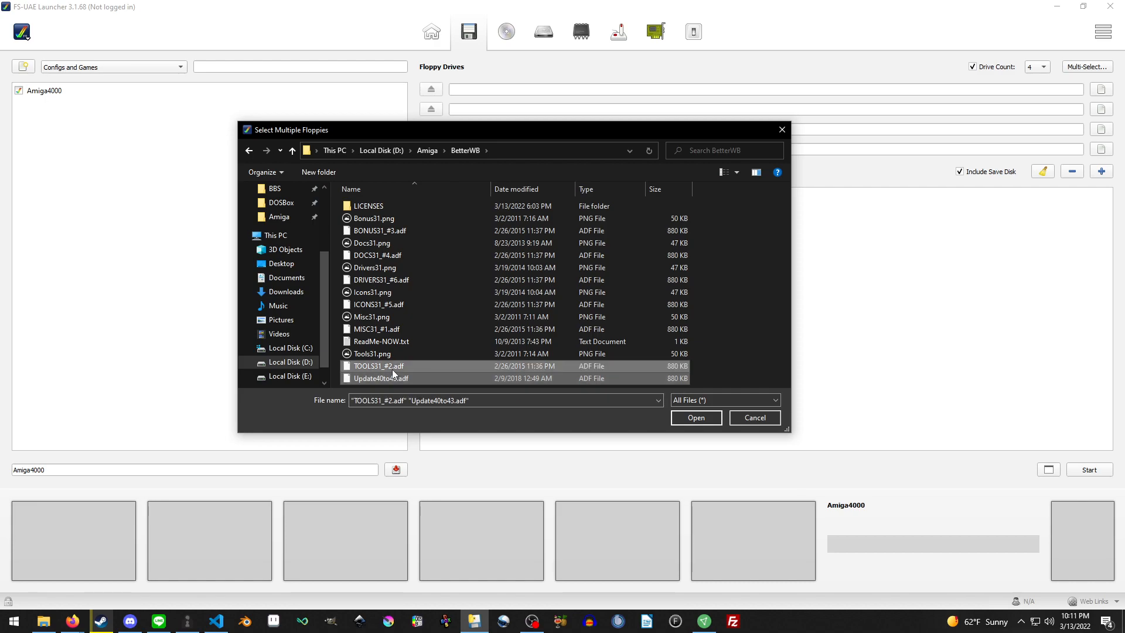
left_click(399, 329, "ctrl")
left_click(401, 306, "ctrl")
left_click(411, 280, "ctrl")
left_click(408, 255, "ctrl")
left_click(409, 231, "ctrl")
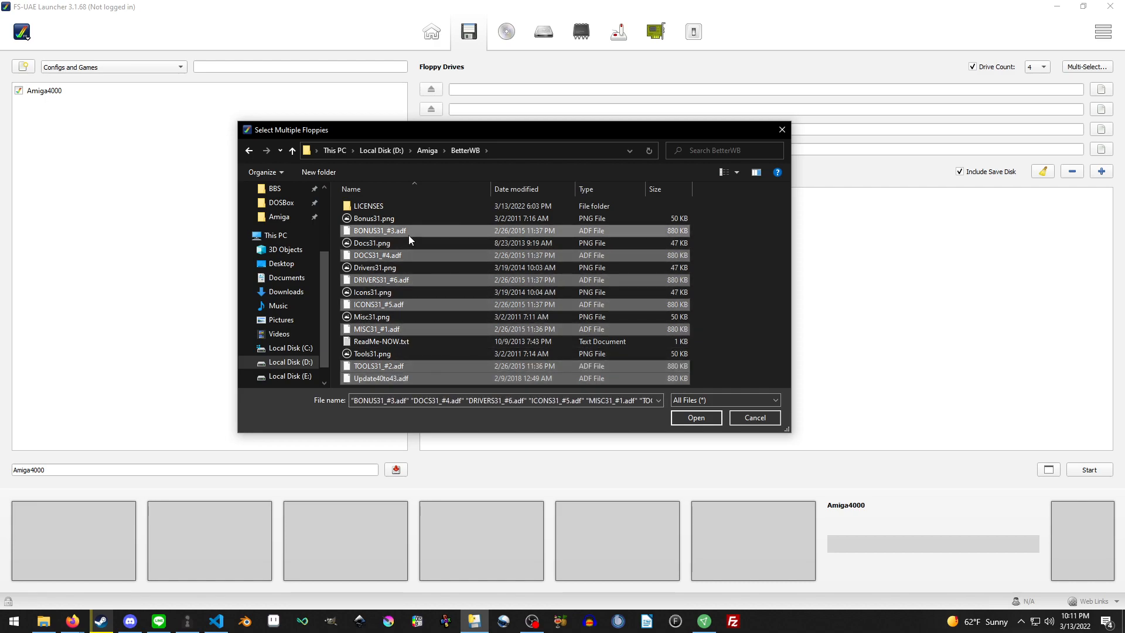
left_click(679, 421)
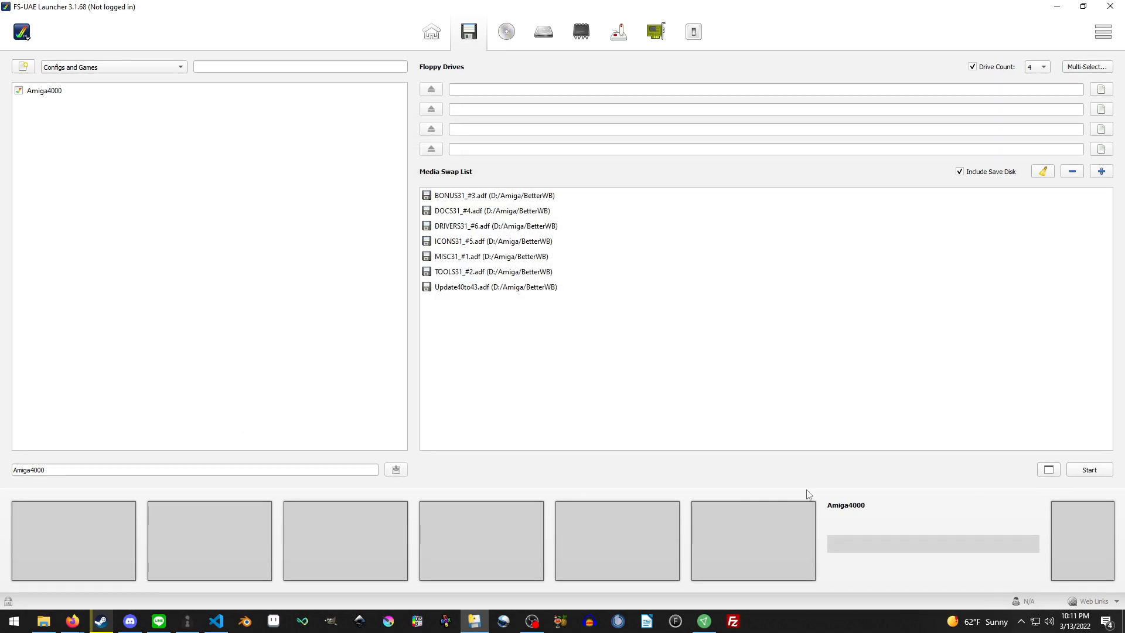
- Start the Amiga4000 configuration and insert MISC31_#1.adf into drive DF0
left_click(1085, 470)
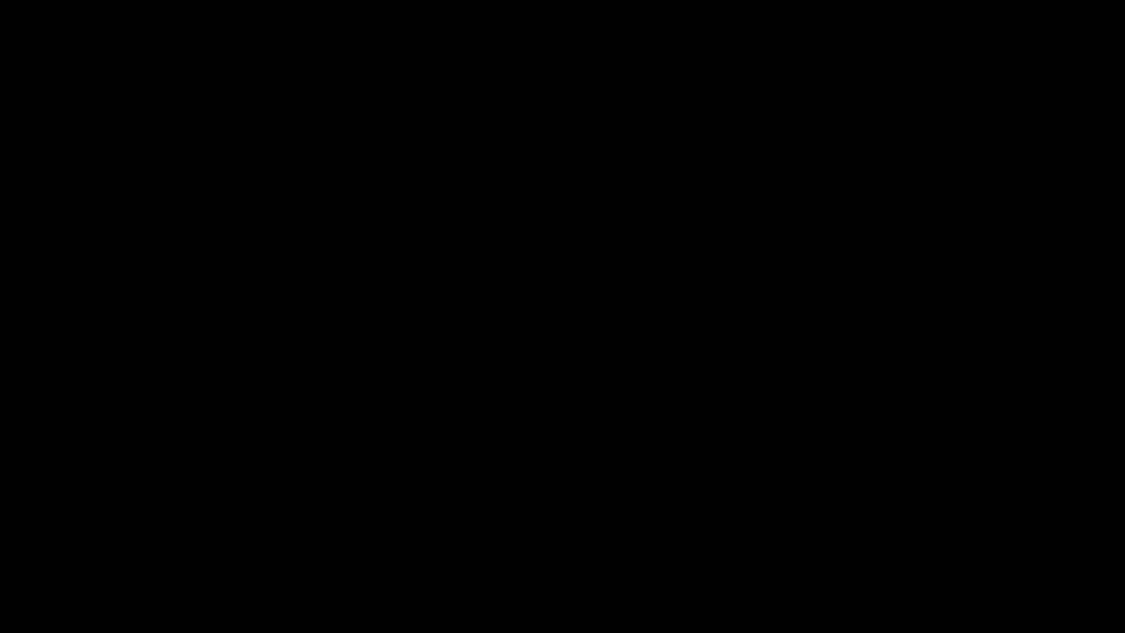
key("F12")
key("Down")
key("Down")
key("Down")
key("Down")
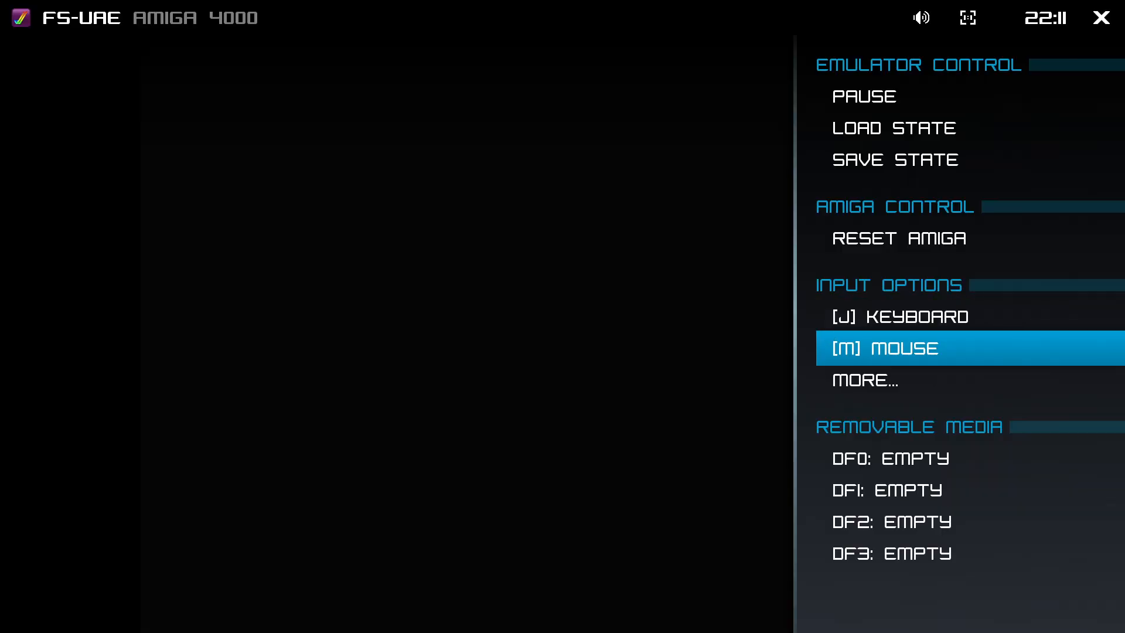
key("Up")
key("Return")
key("Down")
key("Down")
key("Down")
key("Down")
key("Down")
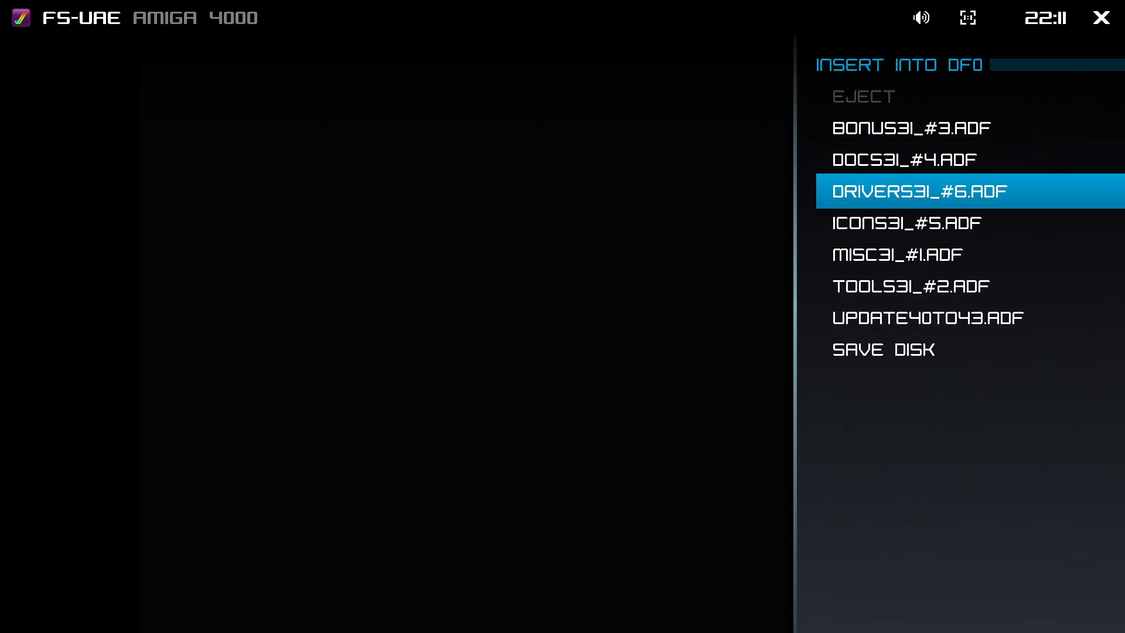
key("Return")
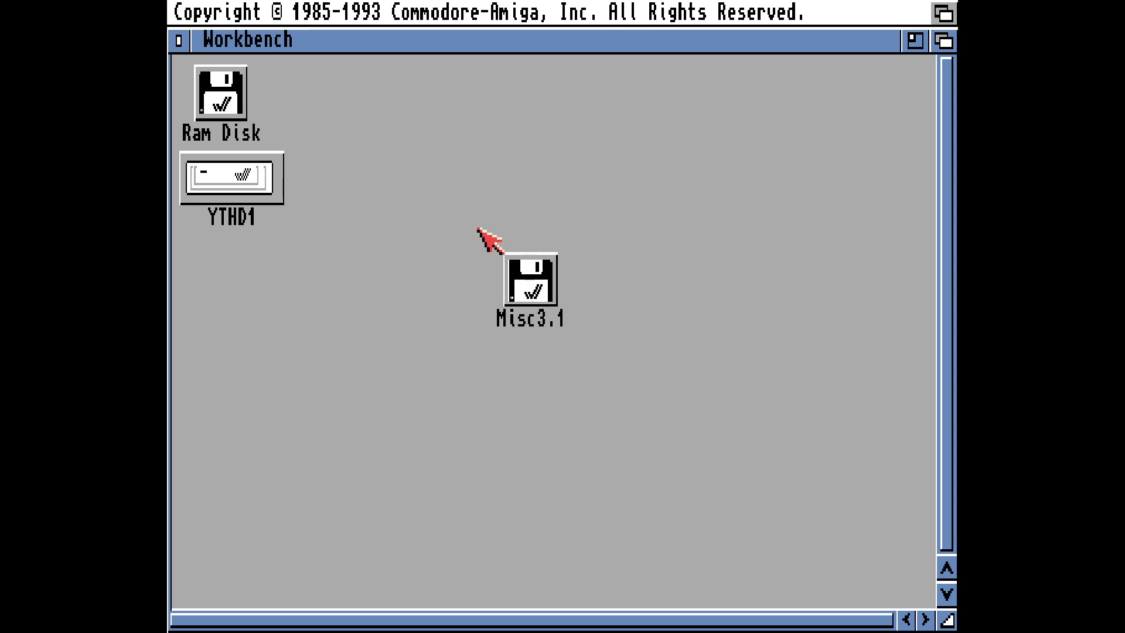
- Open the Misc3.1 disk on the Workbench desktop and run Install_BetterWB
double_click(534, 303)
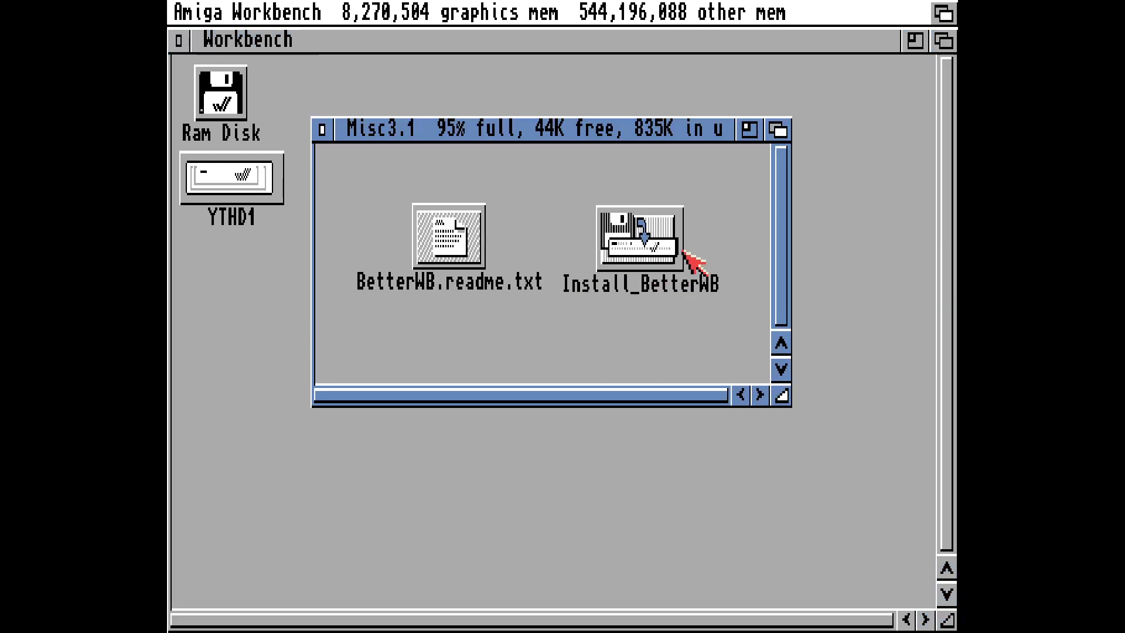
left_click(665, 242)
double_click(665, 242)
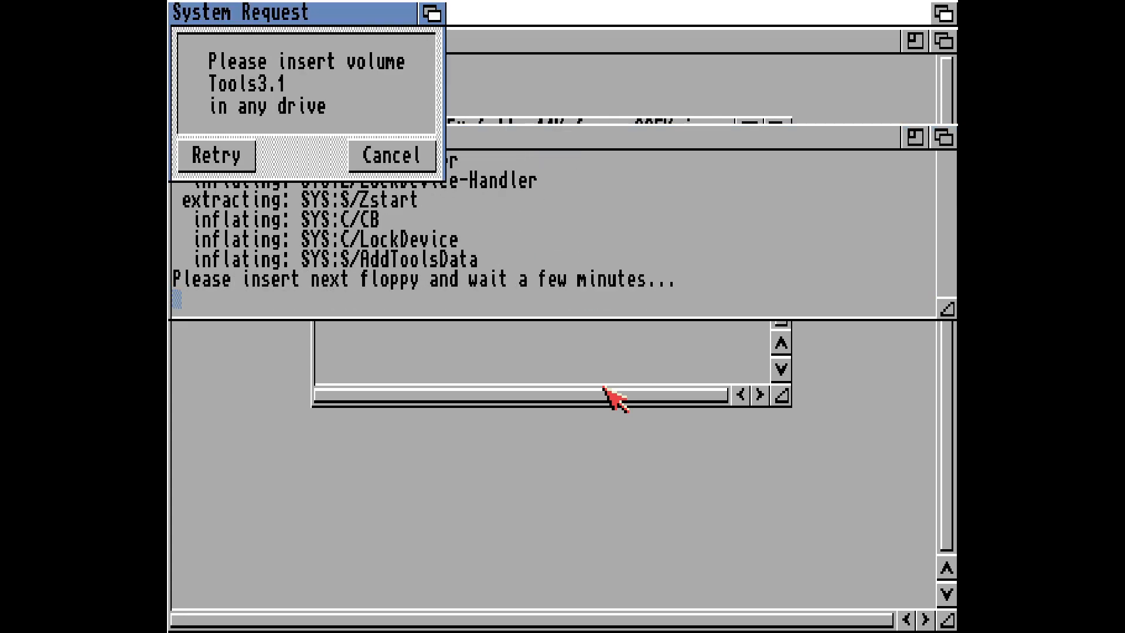
- Insert TOOLS31_#2.adf into drive DF1 to continue the BetterWB installation
key("F12")
key("Down")
key("Return")
key("Down")
key("Down")
key("Down")
key("Down")
key("Down")
key("Down")
key("Return")
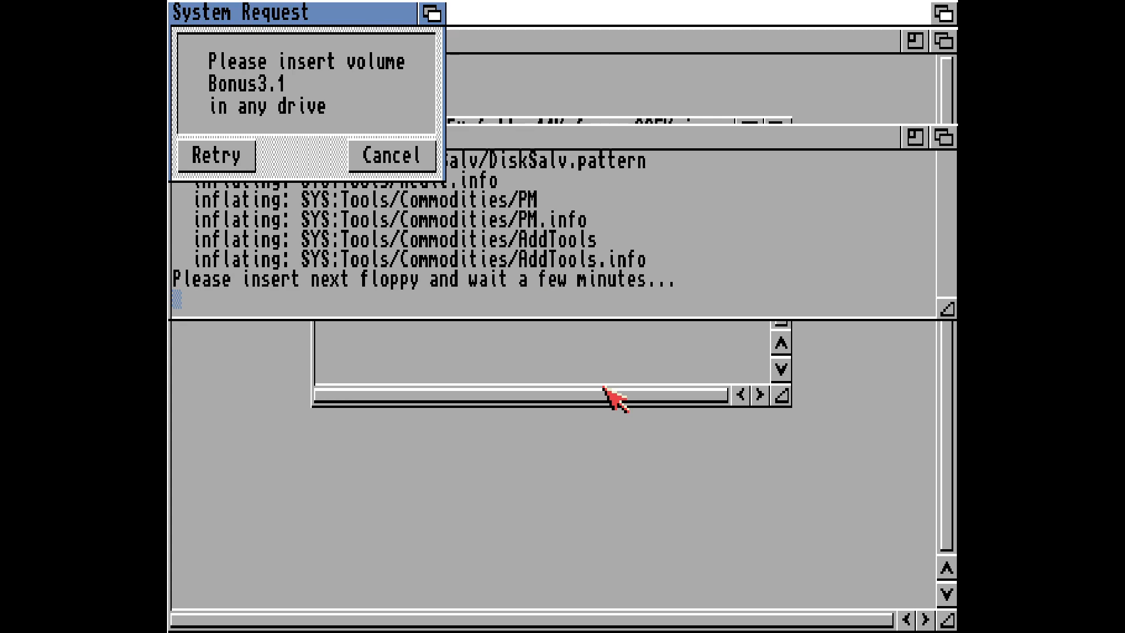
- Insert BONUS31_#3.adf into drive DF2 for the installer
key("F12")
key("Down")
key("Return")
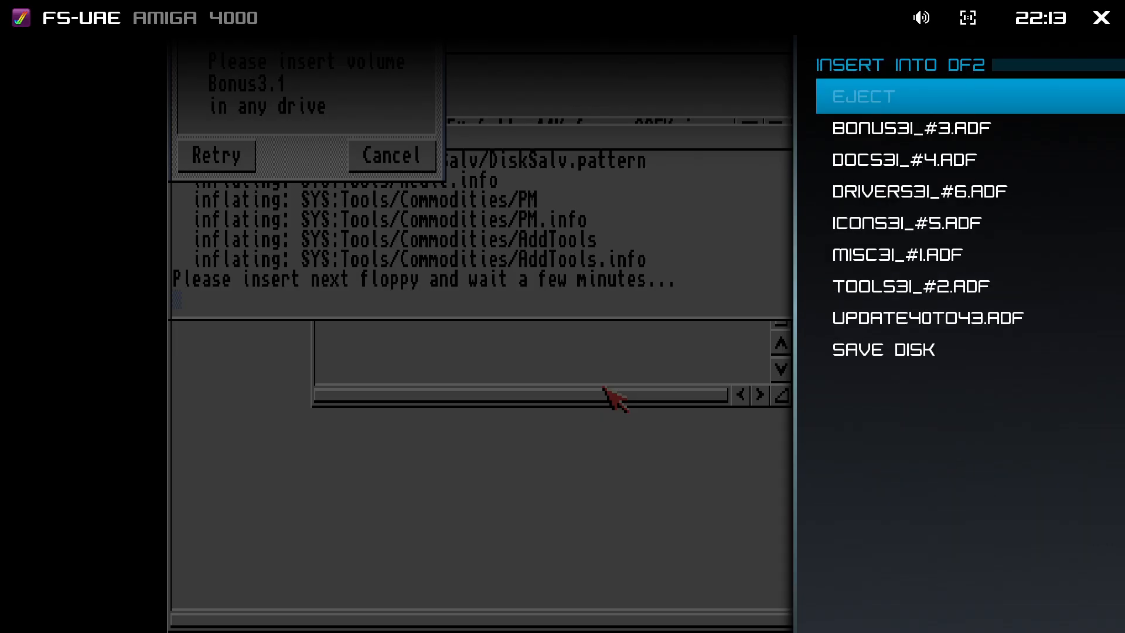
key("Down")
key("Return")
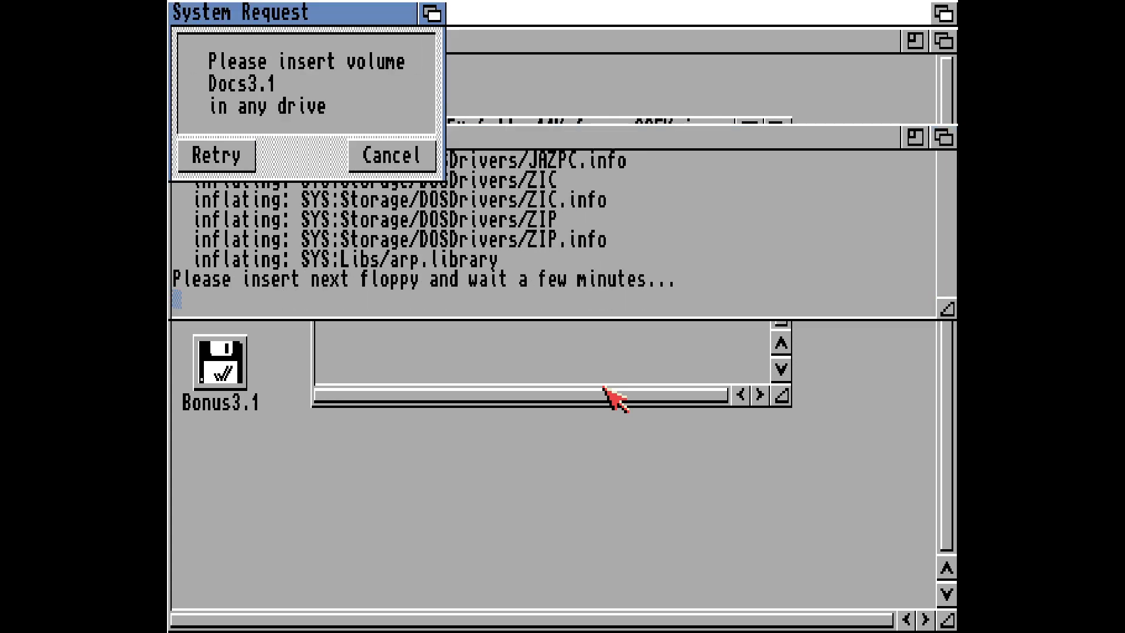
- Supply the requested Docs3.1 volume by inserting DOCS31_#4.adf into drive DF3
key("F12")
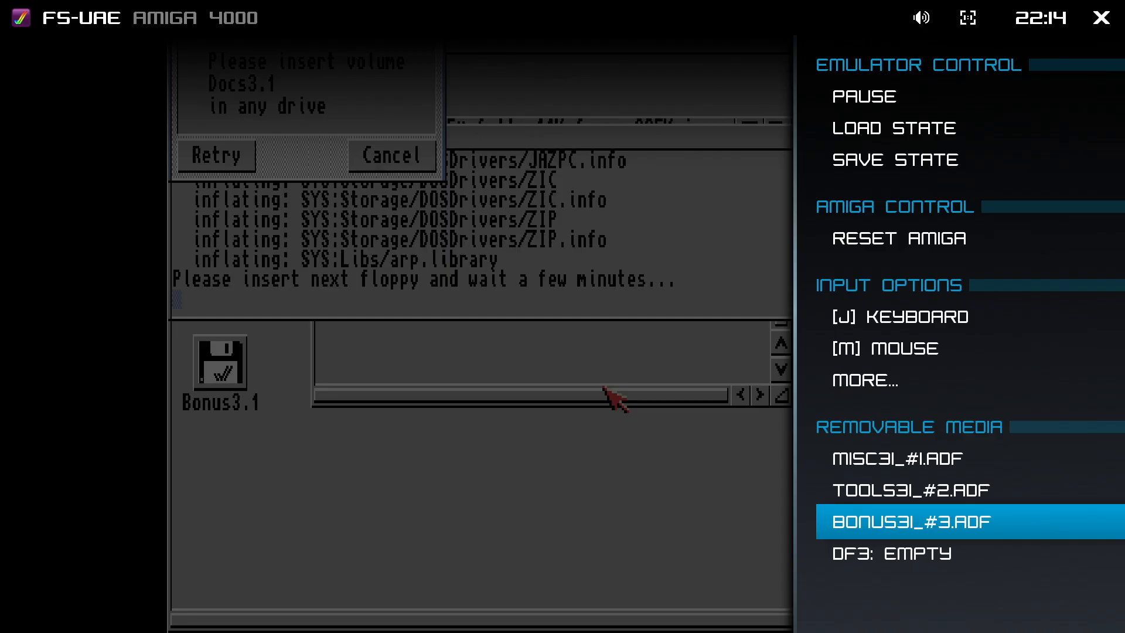
key("Down")
key("Return")
key("Down")
key("Down")
key("Return")
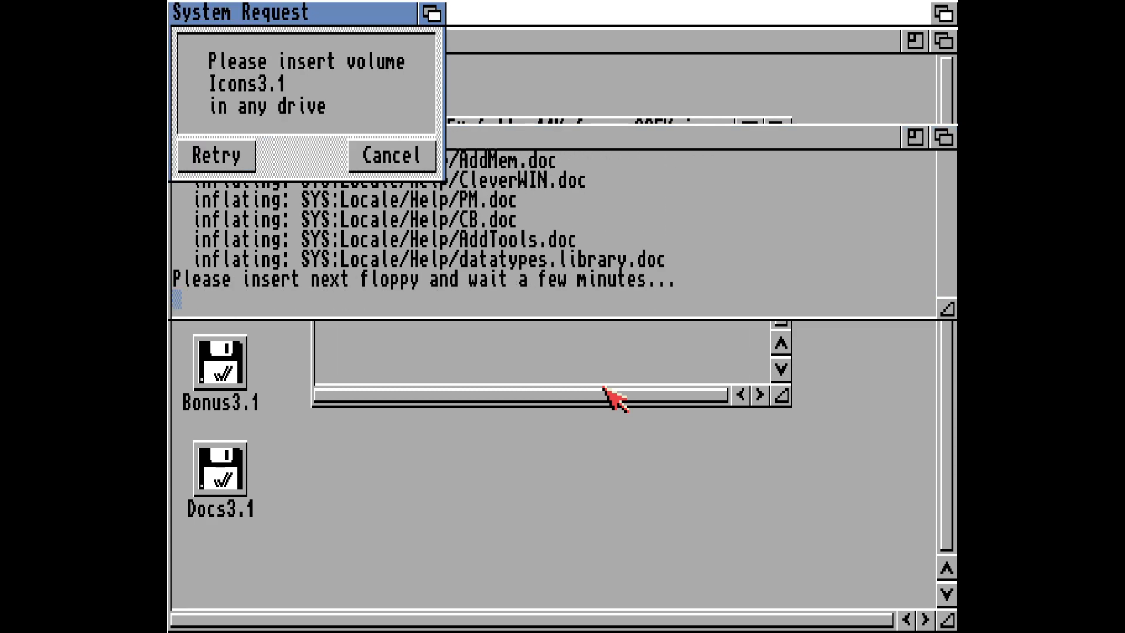
- Swap the Docs disk in drive DF3 for ICONS31_#5.adf
key("F12")
key("Return")
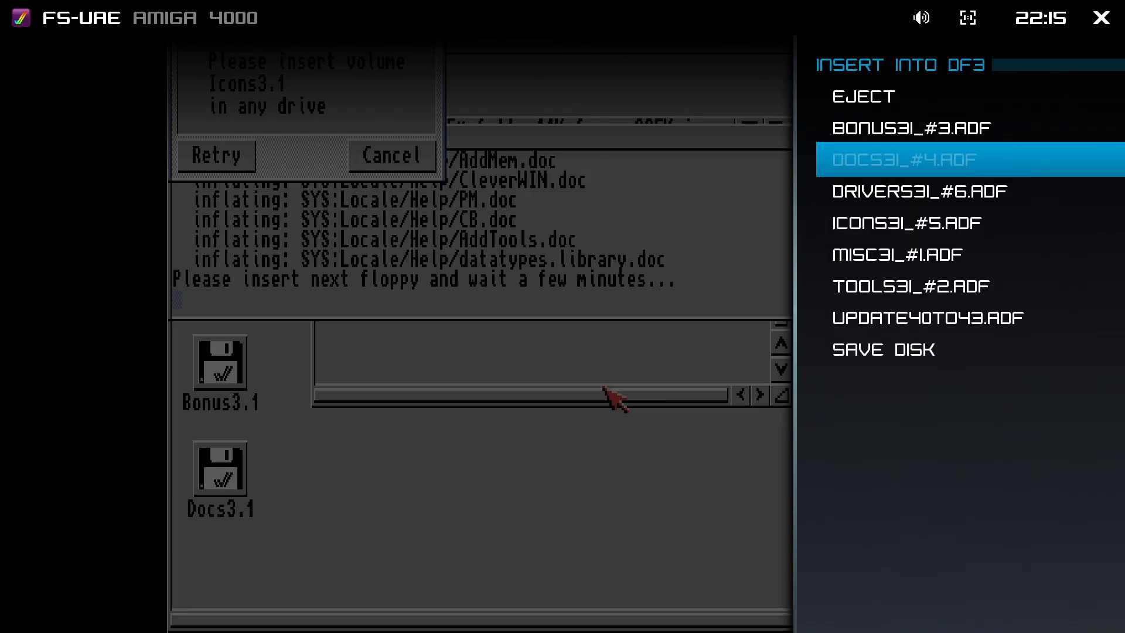
key("Down")
key("Down")
key("Return")
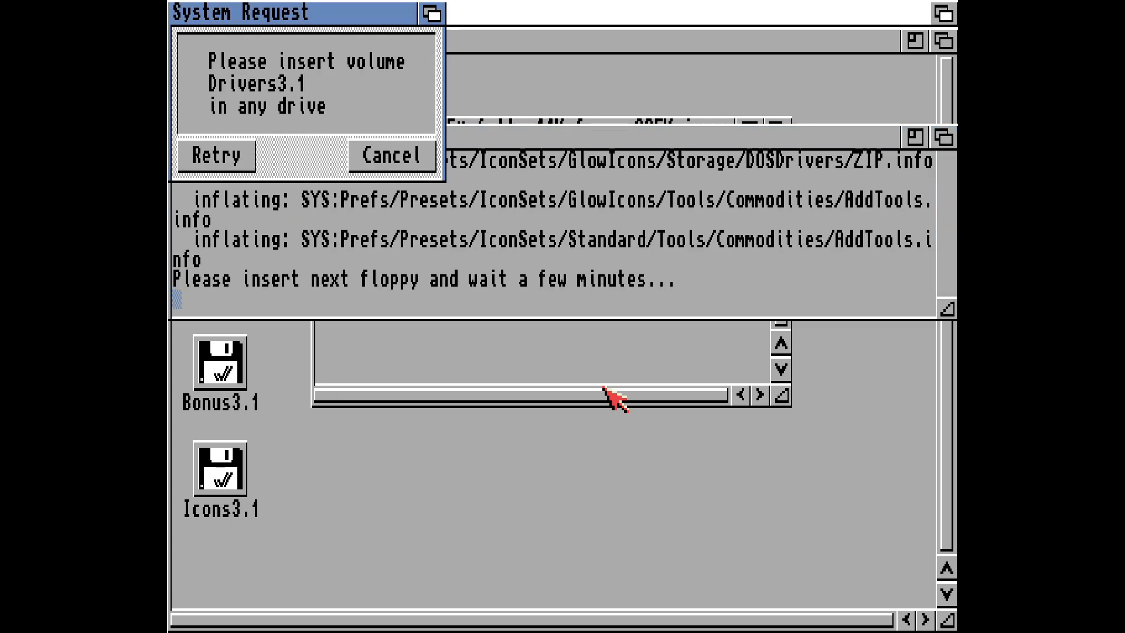
- Replace the Icons disk in drive DF3 with DRIVERS31_#6.adf
key("F12")
key("Return")
key("Up")
key("Up")
key("Down")
key("Return")
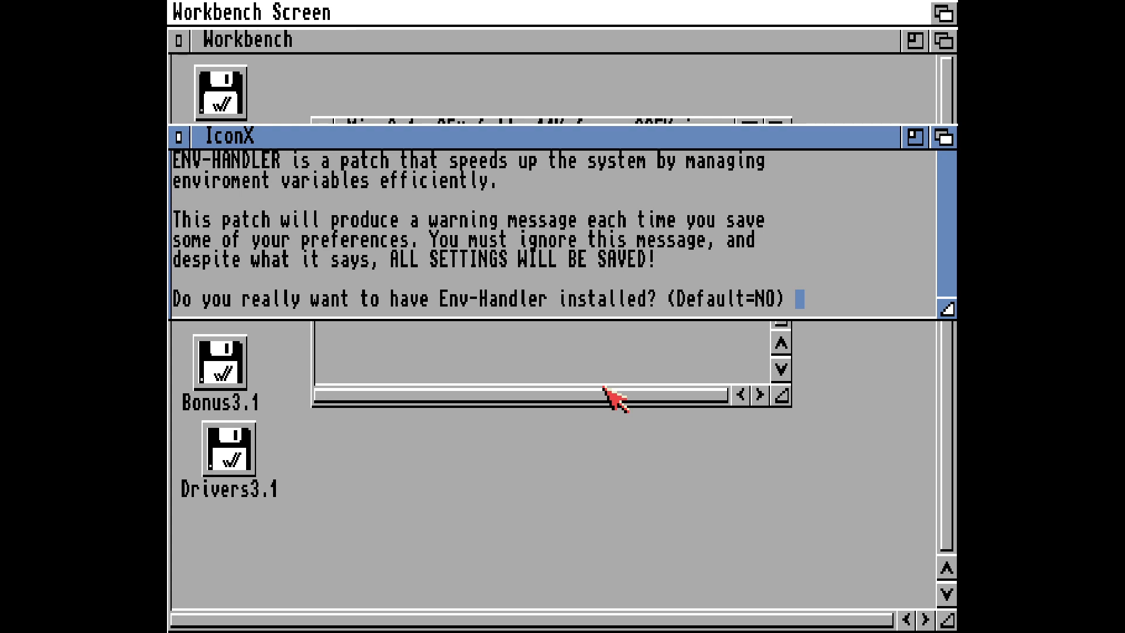
- Accept the default NO for installing Env-Handler and eject DRIVERS31_#6.adf from drive DF3
key("Return")
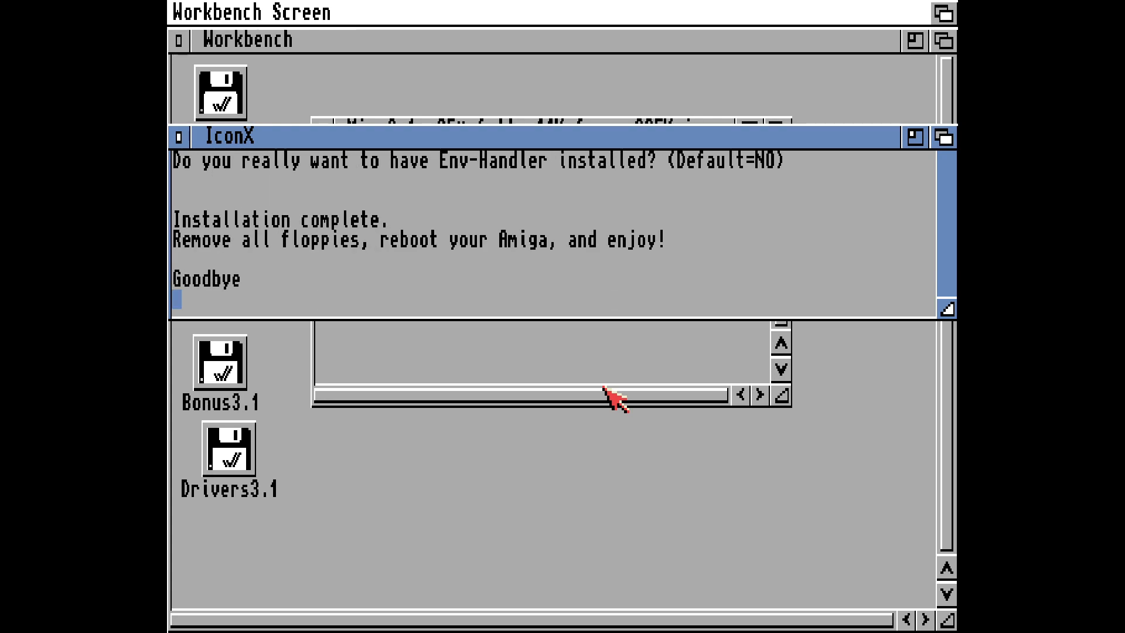
key("F12")
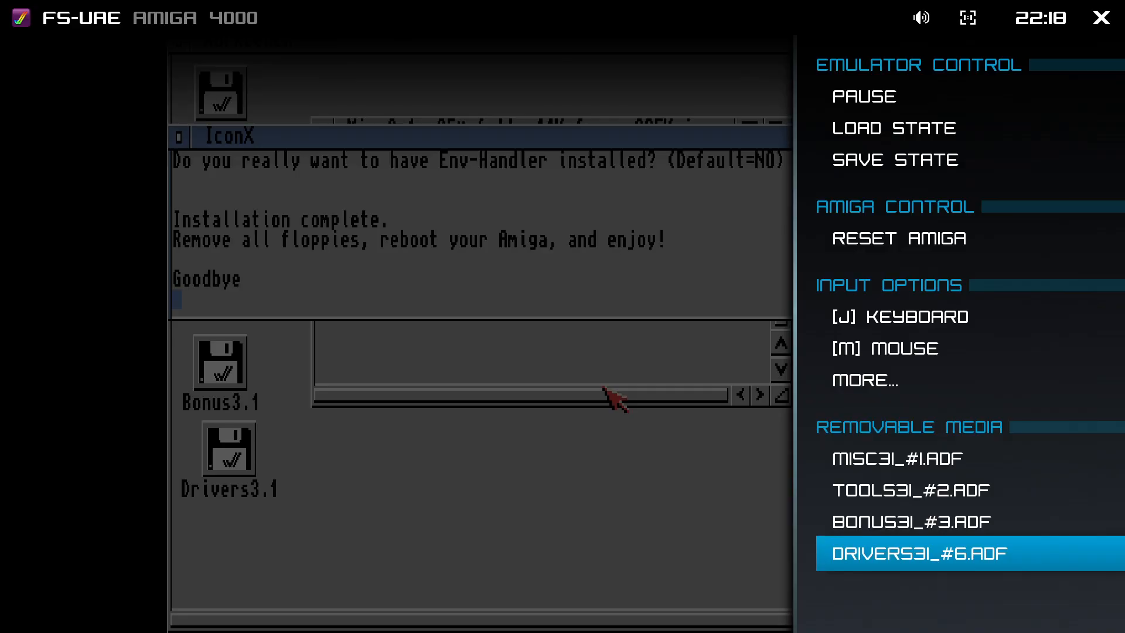
key("Return")
key("Up")
key("Up")
key("Return")
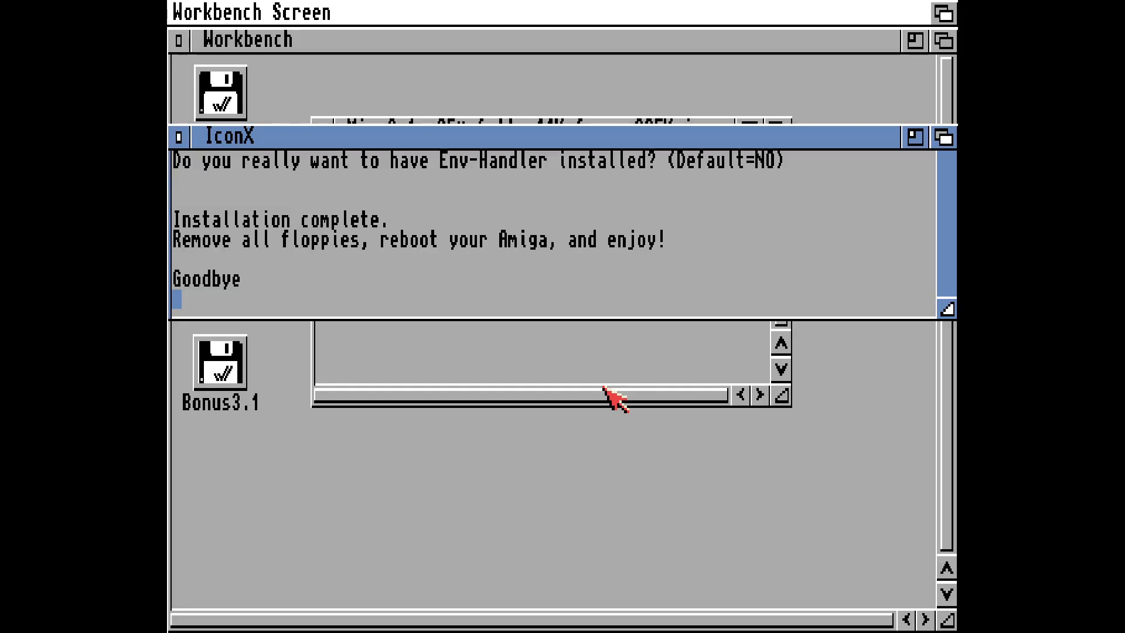
- Eject BONUS31_#3.adf from drive DF2
key("F12")
key("Up")
key("Return")
key("Up")
key("Return")
- Eject TOOLS31_#2.adf from drive DF1
key("F12")
key("Up")
key("Return")
key("Up")
key("Up")
key("Up")
key("Up")
key("Up")
key("Up")
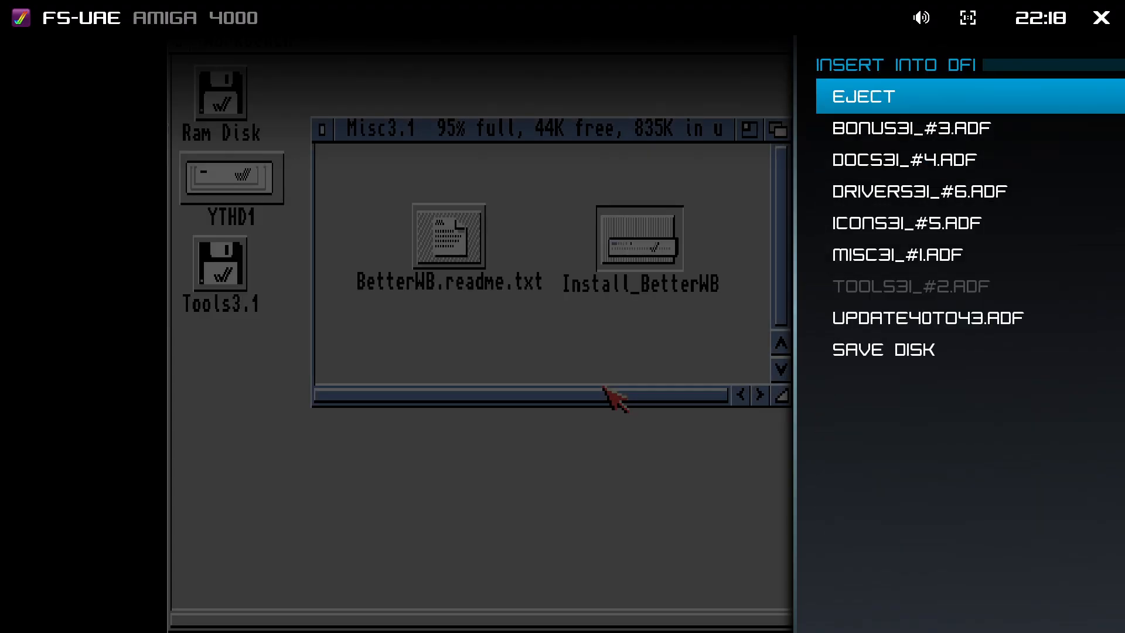
key("Return")
- Swap MISC31_#1.adf in drive DF0 for Update40to43.adf and reboot the Amiga
key("Up")
key("Return")
key("Down")
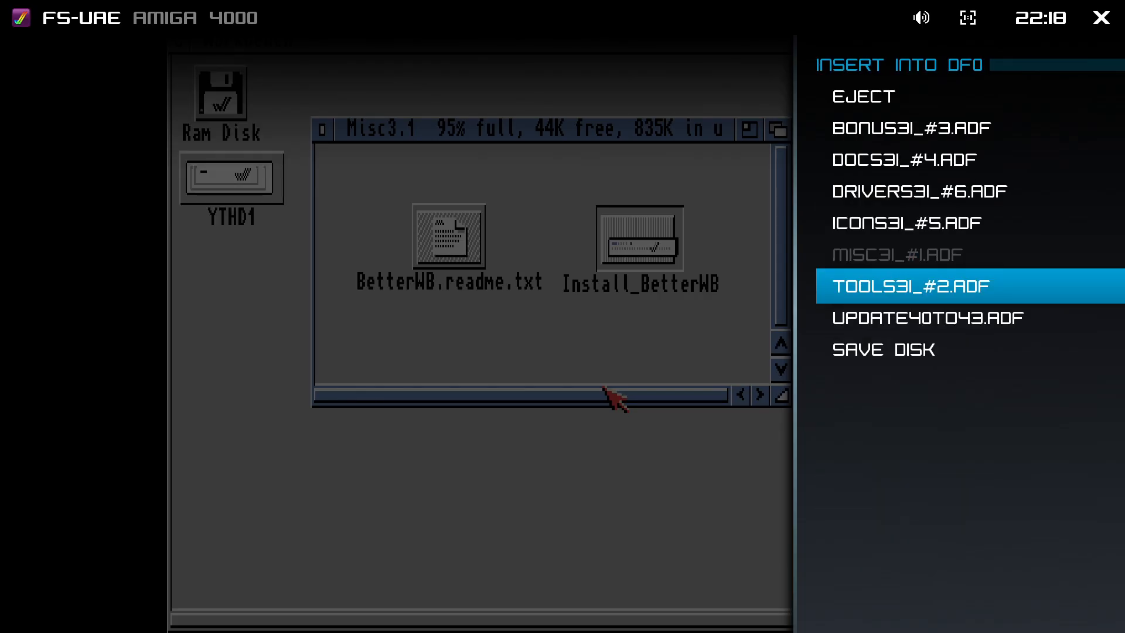
key("Down")
key("Return")
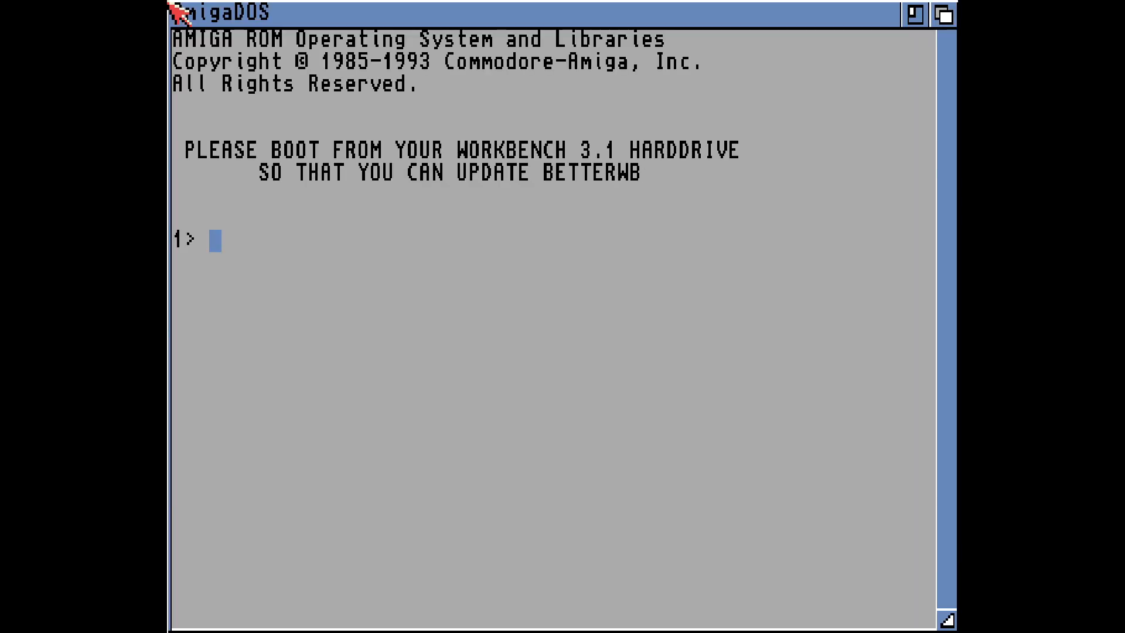
- Eject Update40to43.adf from drive DF0 and reboot the Amiga from the YTHD1 hard drive
key("F12")
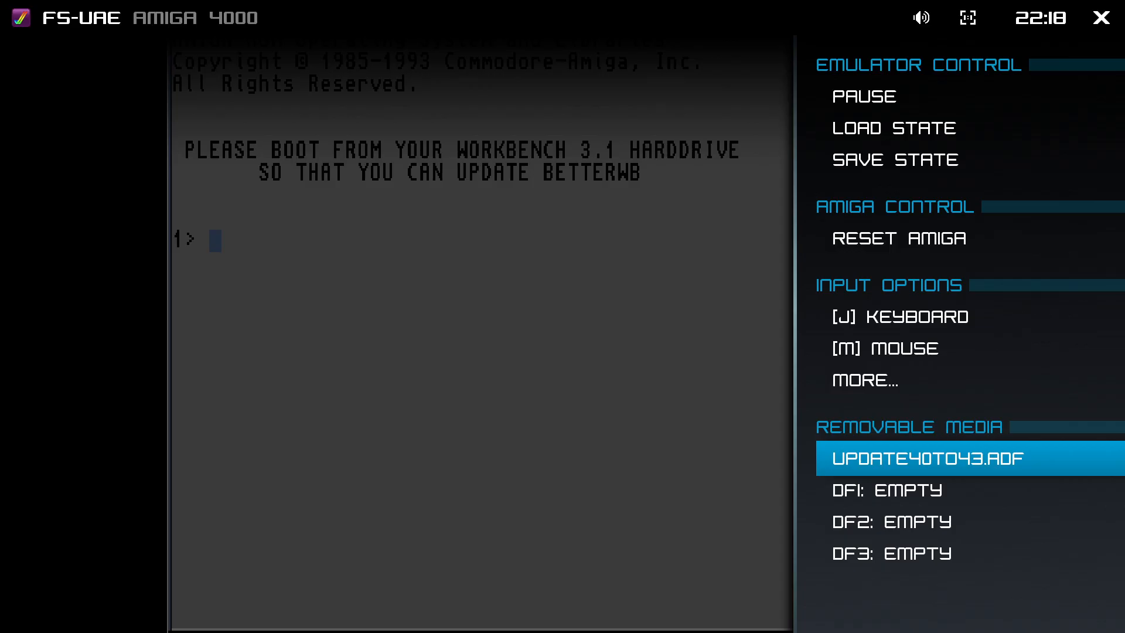
key("Return")
key("Up")
key("Up")
key("Up")
key("Up")
key("Up")
key("Up")
key("Return")
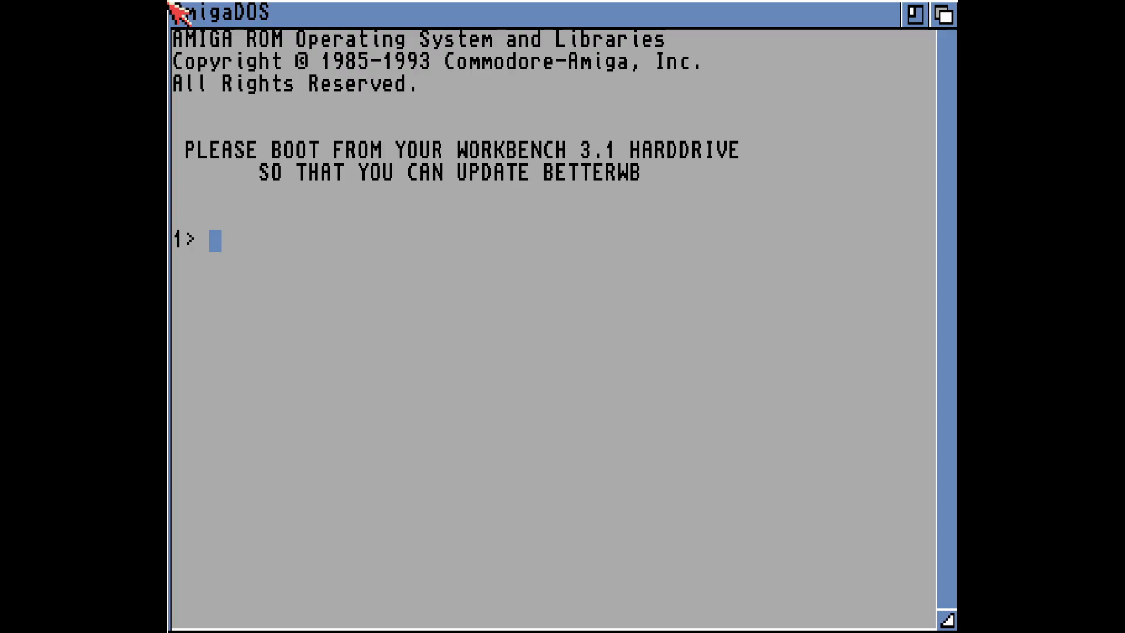
key("ctrl+Super_L+Super_R")
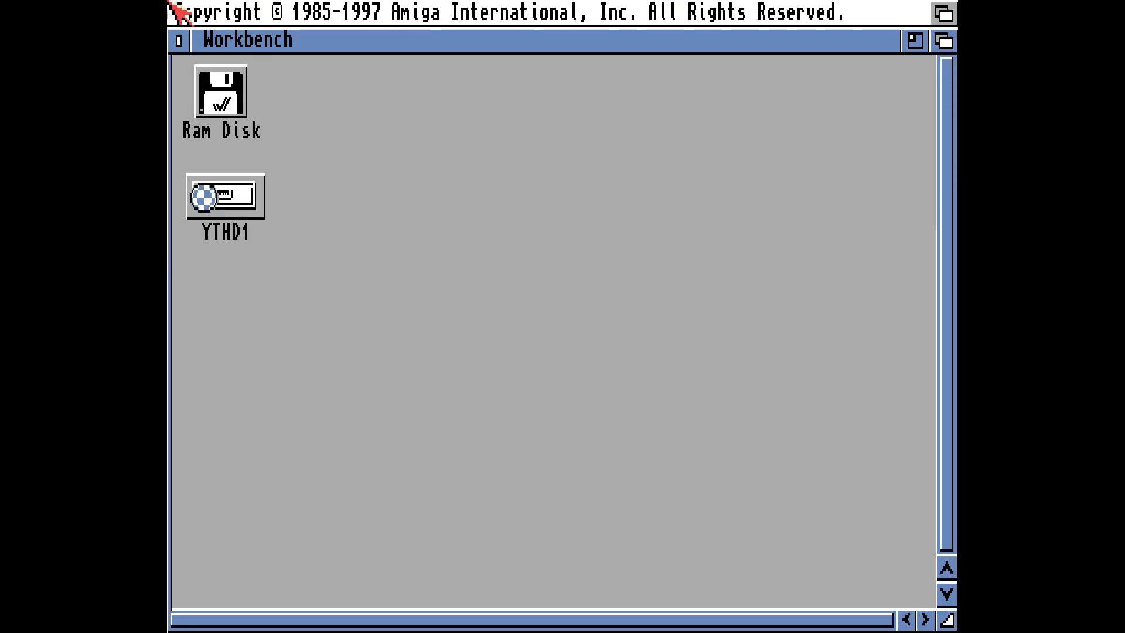
- Insert Update40to43.adf into drive DF0 and run Update_BetterWB from that disk
key("F12")
key("Return")
key("Down")
key("Down")
key("Down")
key("Down")
key("Down")
key("Down")
key("Return")
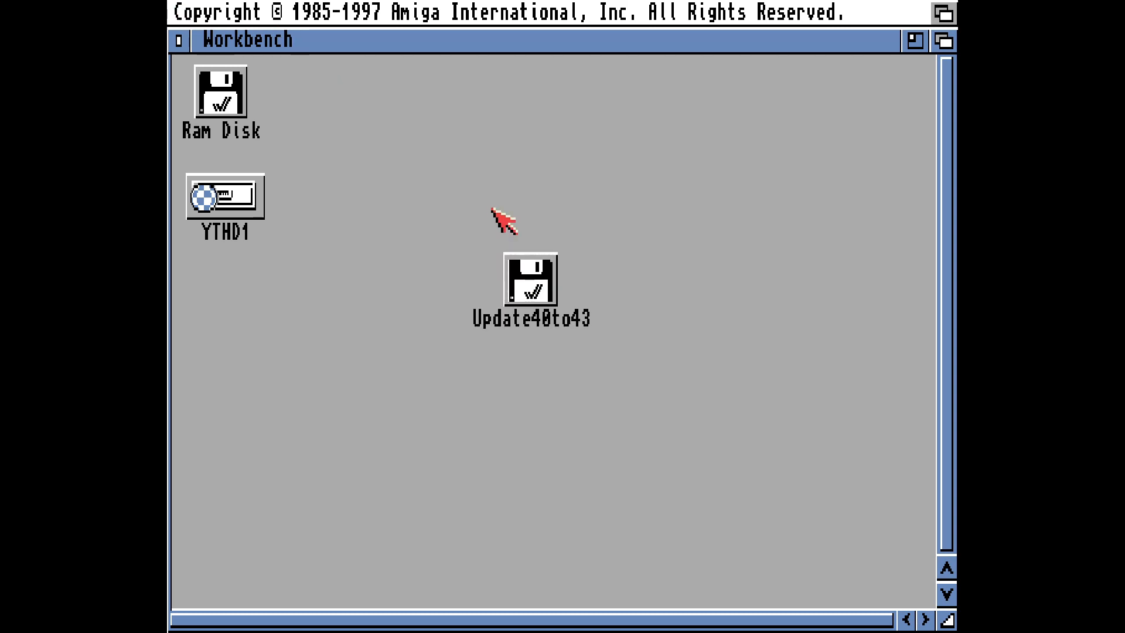
double_click(548, 257)
double_click(551, 190)
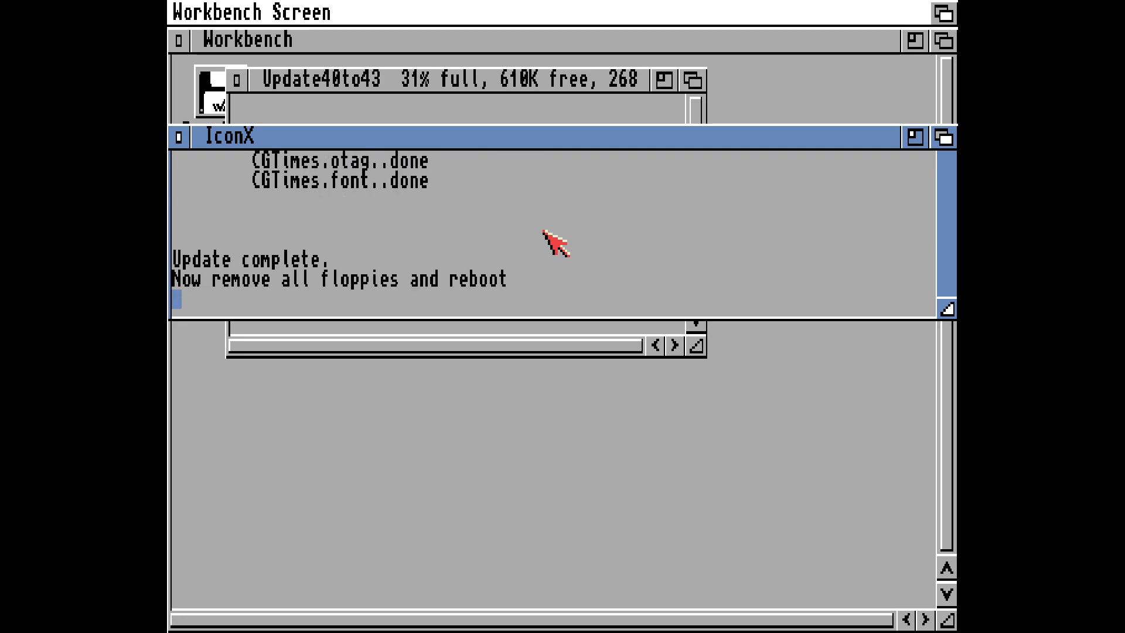
- Remove the Update40to43.adf floppy from drive DF0 and restart the Amiga into the updated Workbench
key("F12")
key("Return")
key("Up")
key("Up")
key("Up")
key("Up")
key("Up")
key("Up")
key("Up")
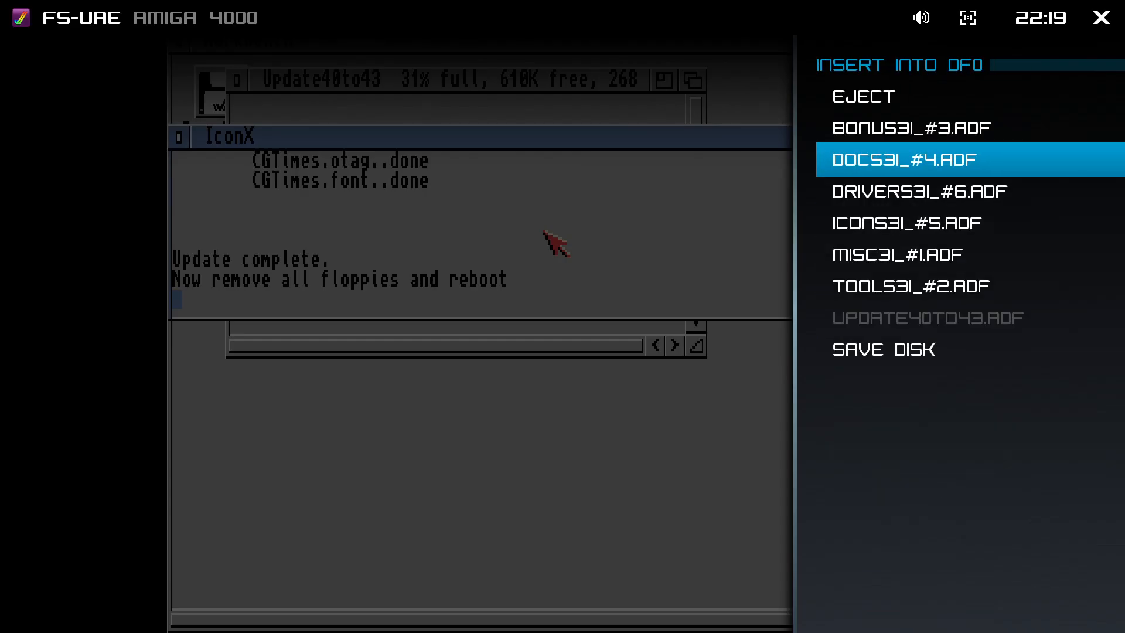
key("Return")
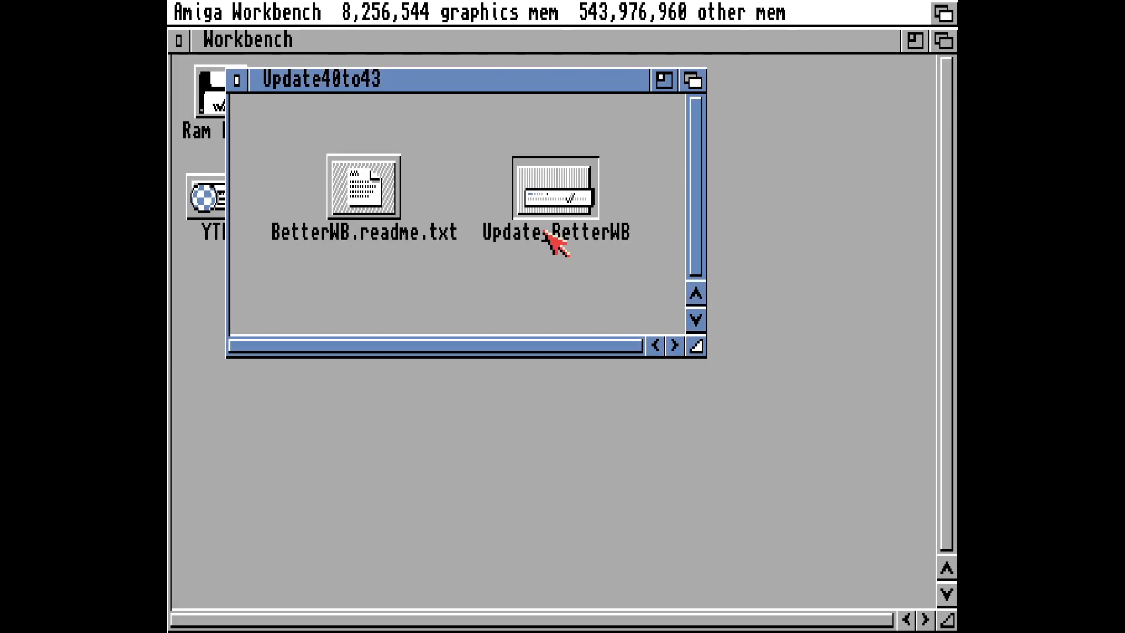
key("ctrl+Super_L+Super_R")
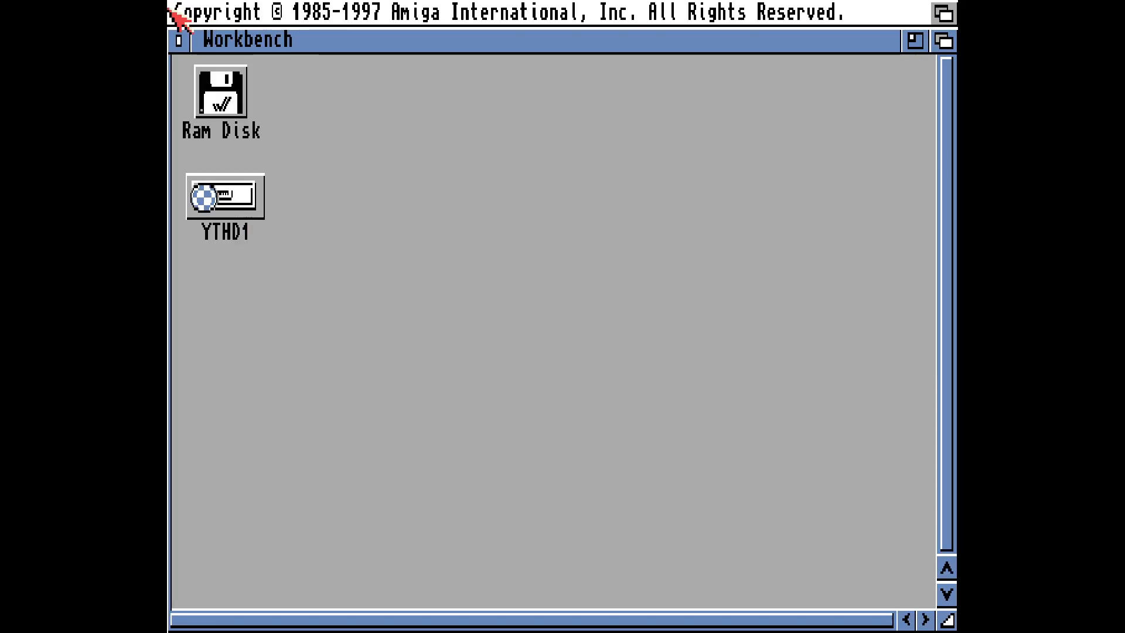
left_click_drag(445, 285, 175, 34)
left_click(429, 198)
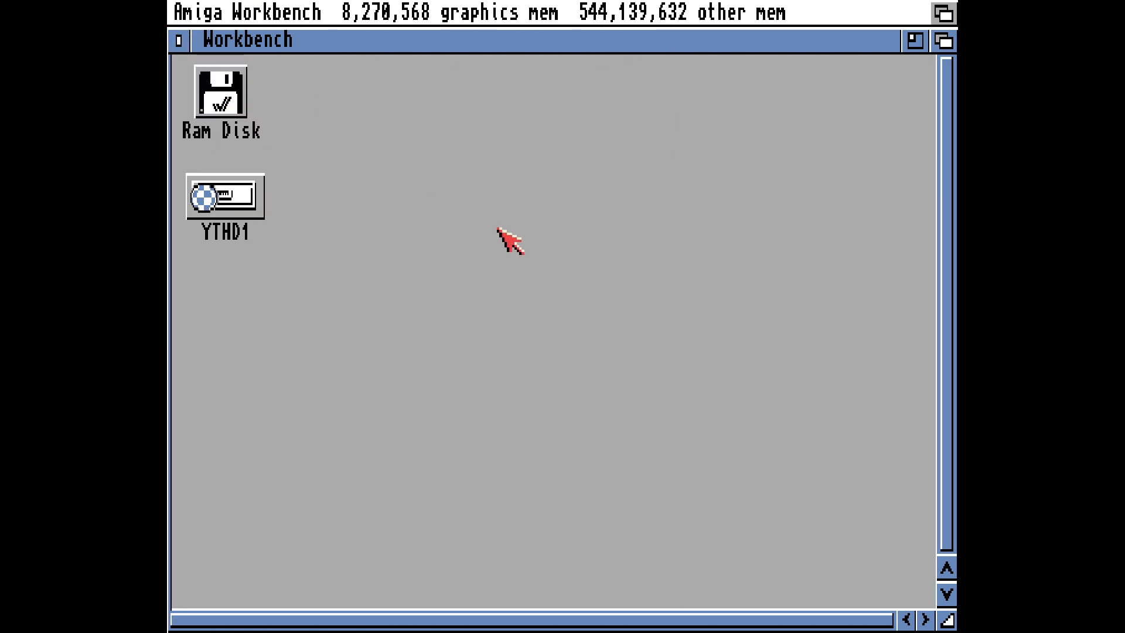